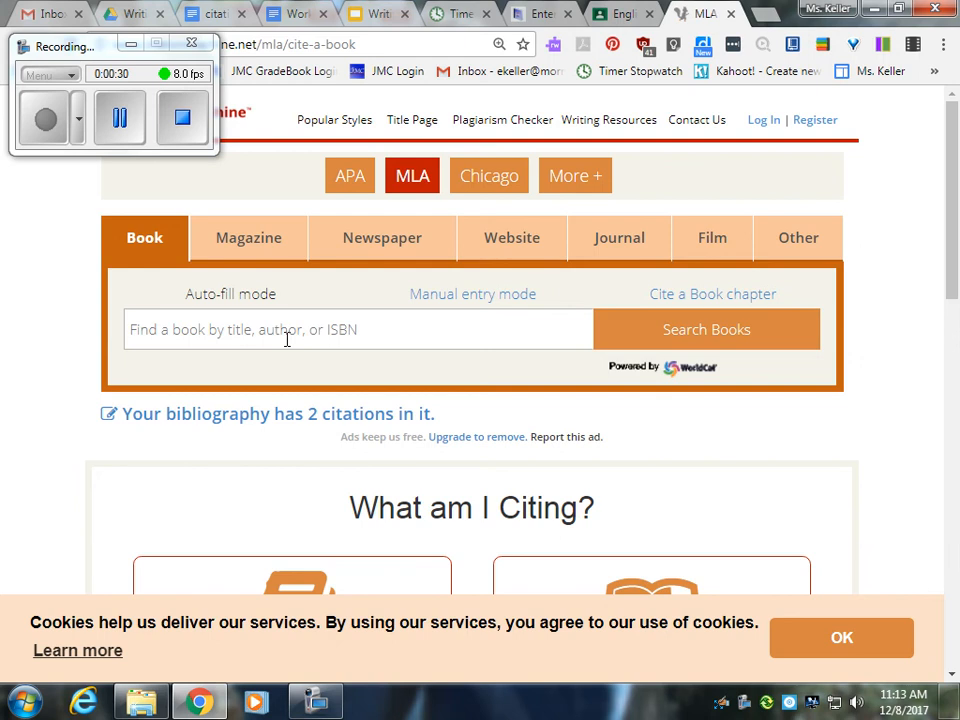
- Open the Works Cited guidelines document and highlight the guideline about using a new page with the same font and size
click(295, 12)
scroll(563, 447, up, 5)
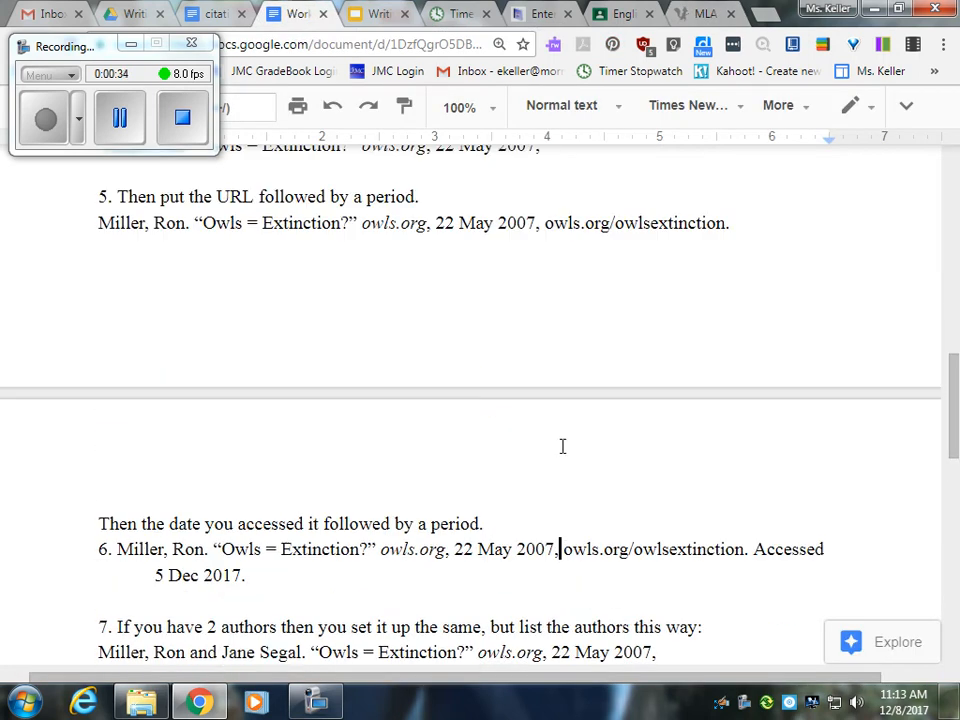
scroll(563, 443, up, 8)
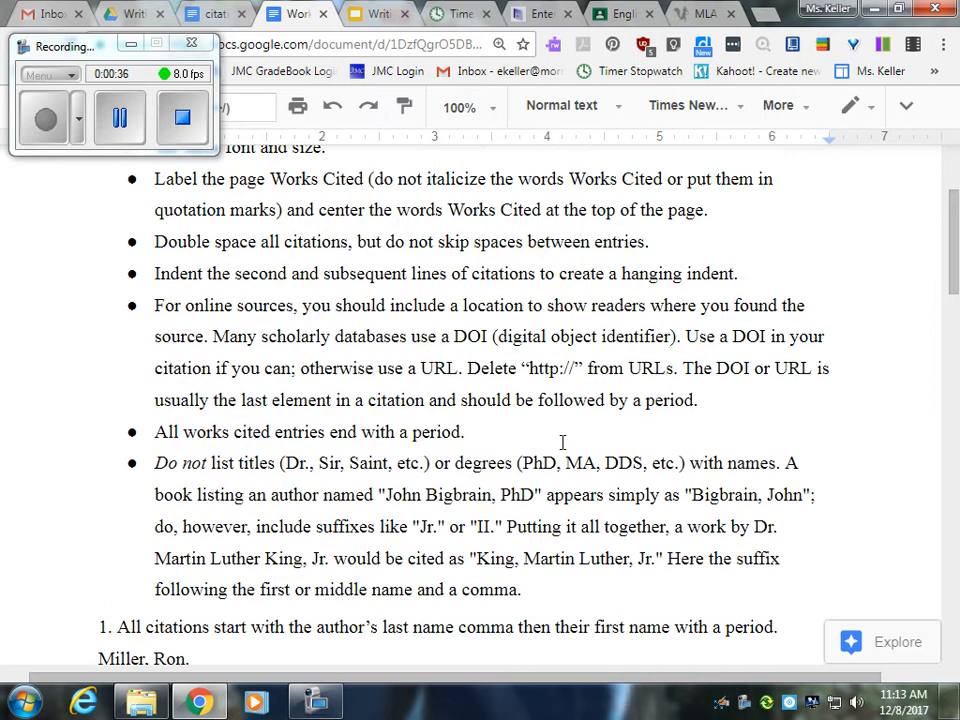
scroll(565, 440, down, 3)
scroll(565, 436, up, 3)
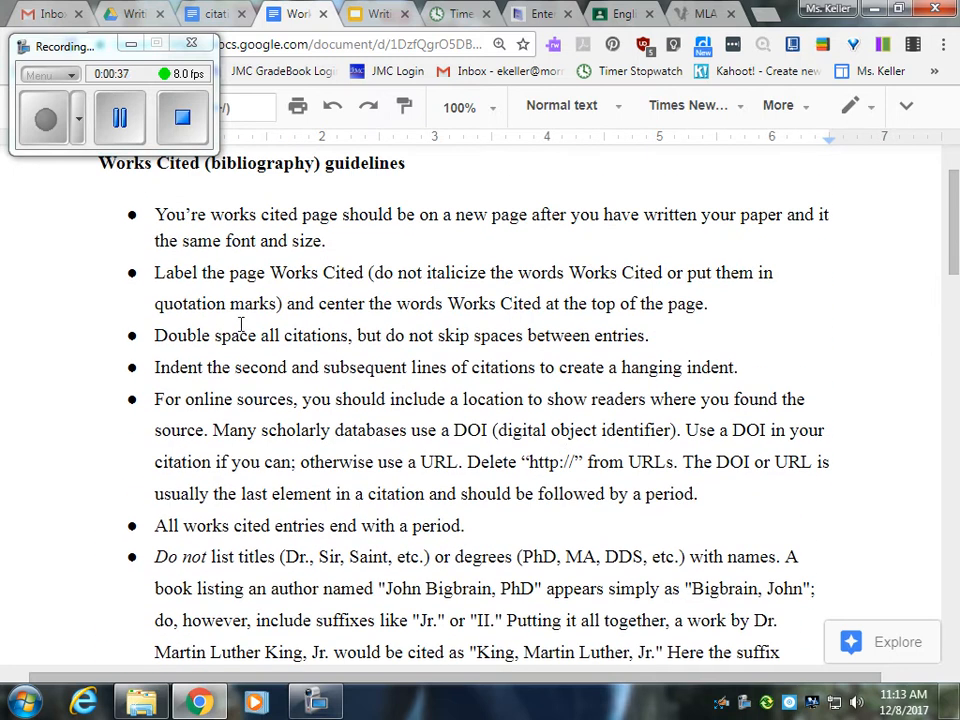
drag(156, 214, 344, 236)
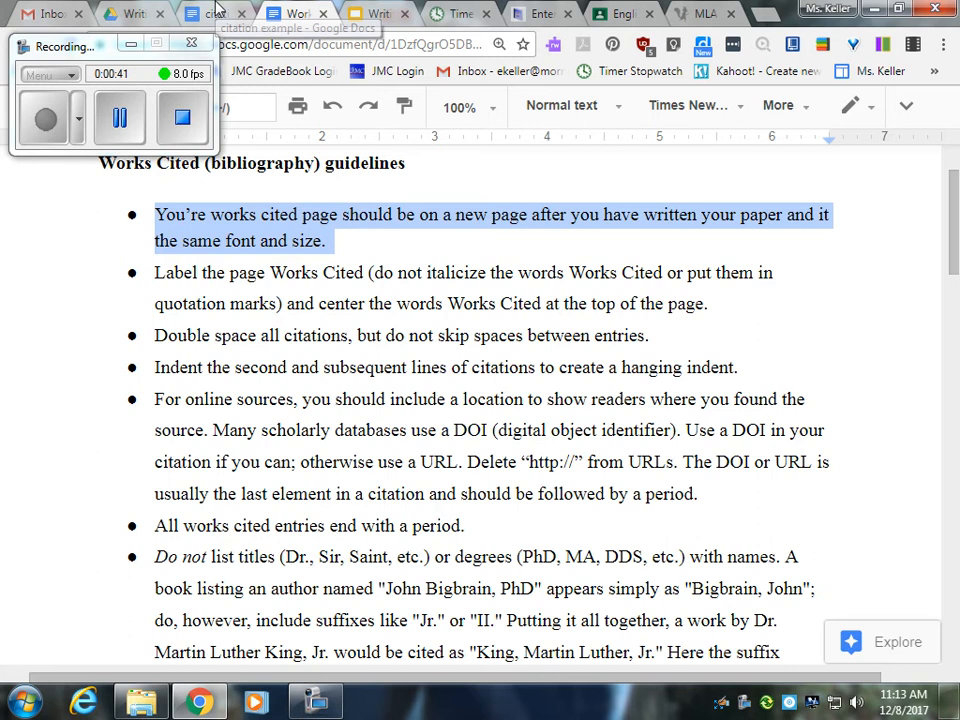
- Examine the separate Work Cited page at the end of the citation example document
click(217, 12)
scroll(480, 520, up, 10)
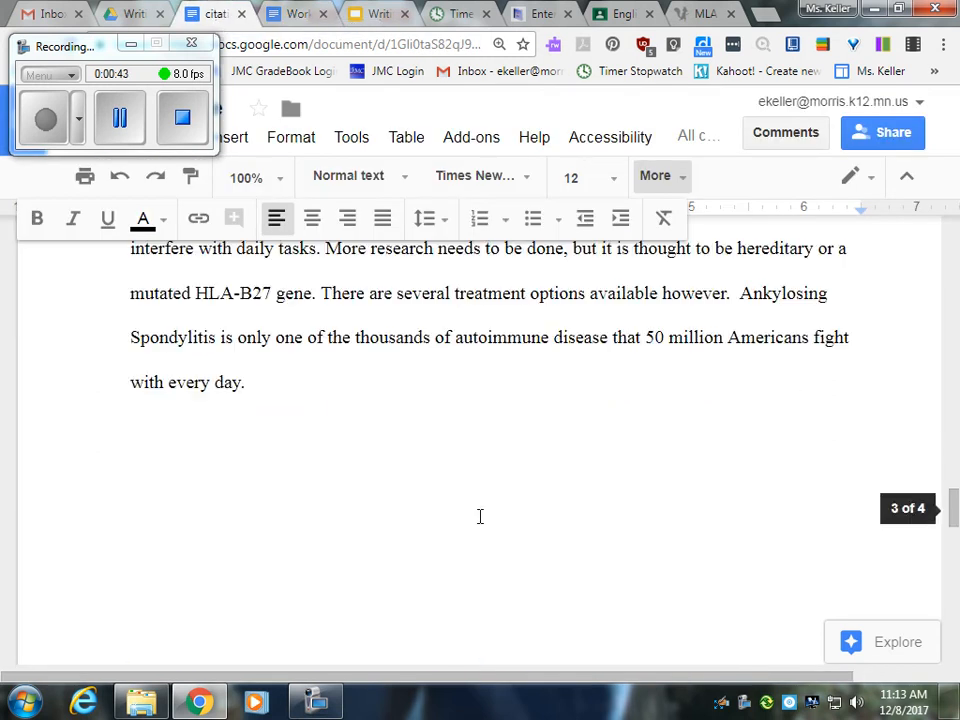
scroll(480, 516, down, 4)
scroll(480, 516, down, 5)
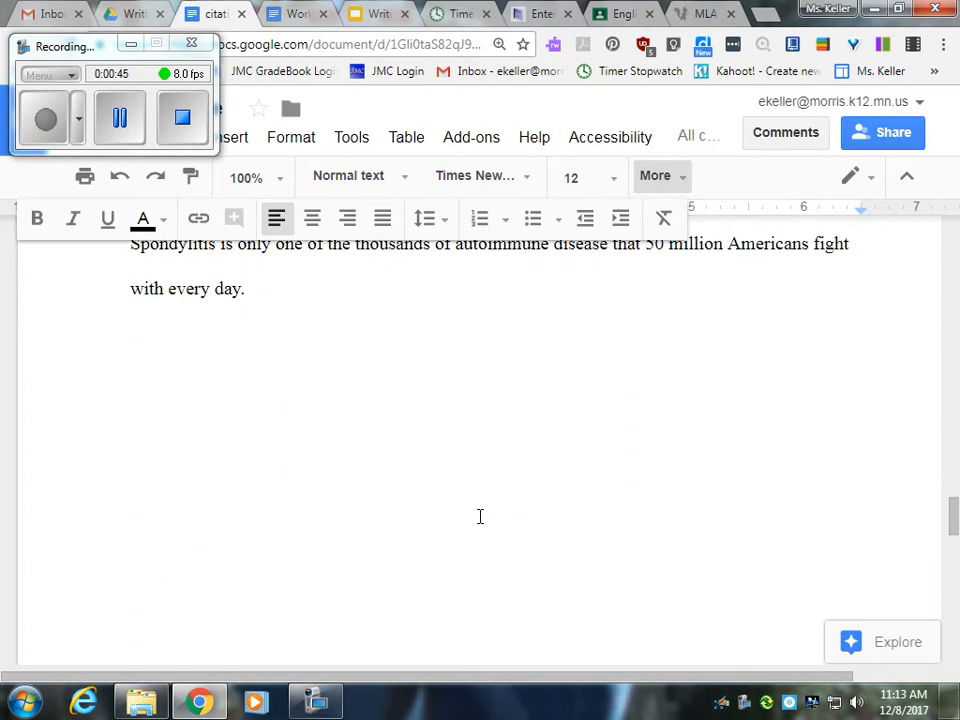
scroll(479, 516, down, 3)
scroll(441, 480, up, 1)
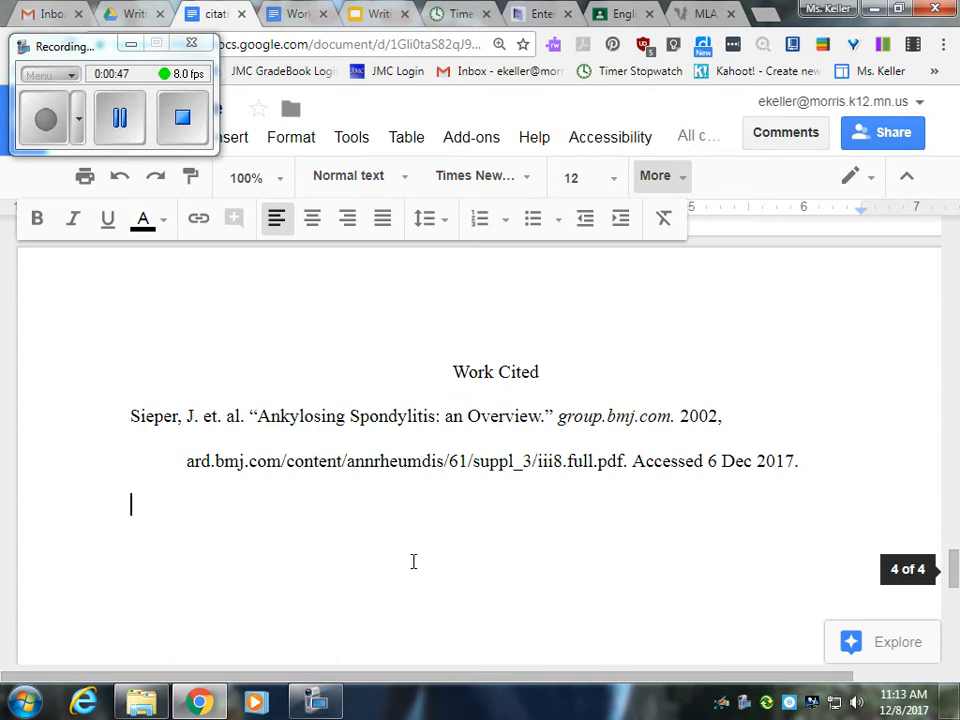
- Highlight the guideline on not italicizing the Works Cited label, and check the heading's centre alignment in the citation example
click(302, 13)
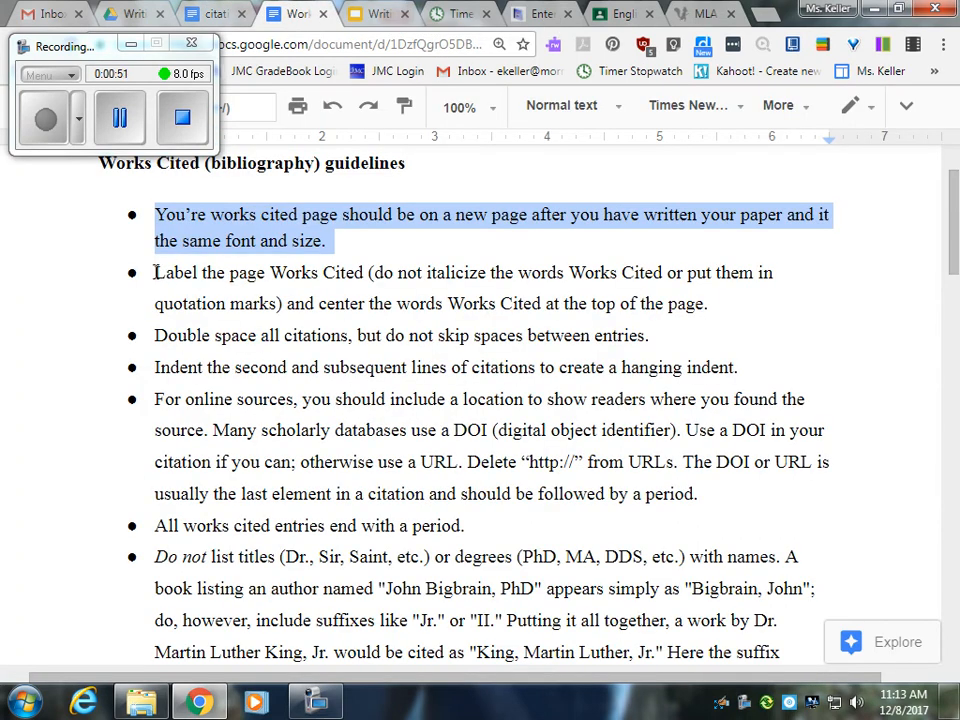
drag(155, 272, 575, 265)
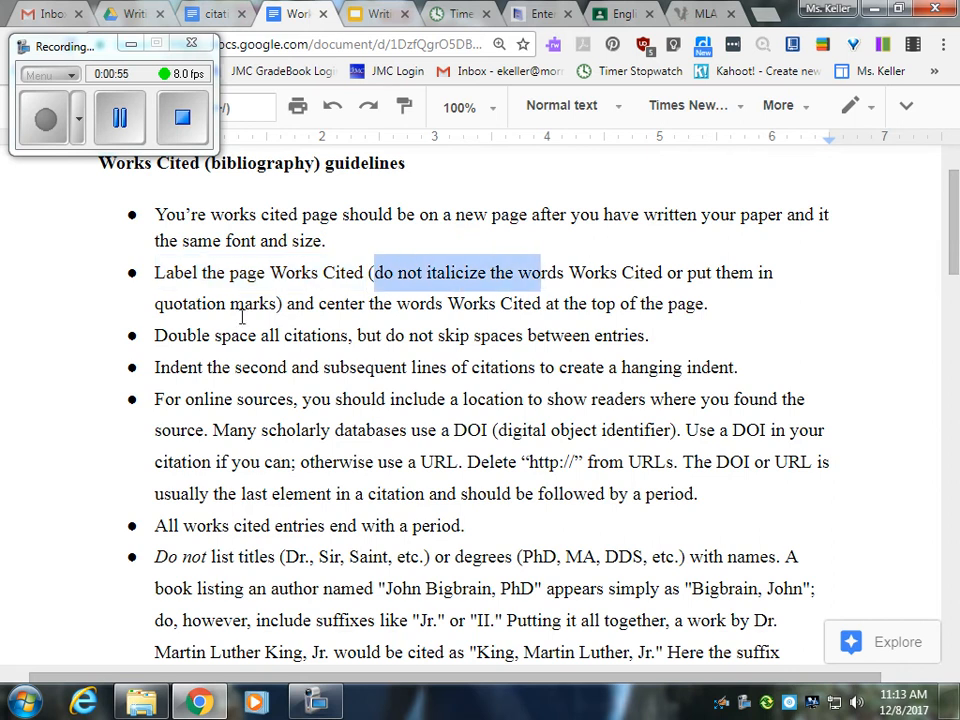
click(212, 13)
drag(546, 372, 452, 366)
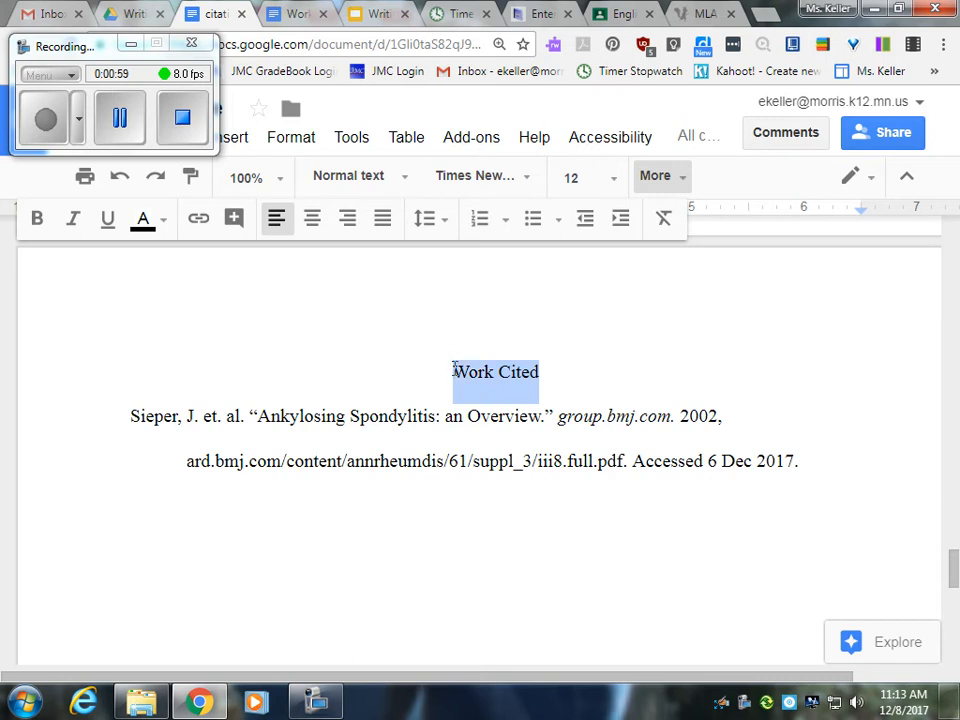
key(ctrl+shift+e)
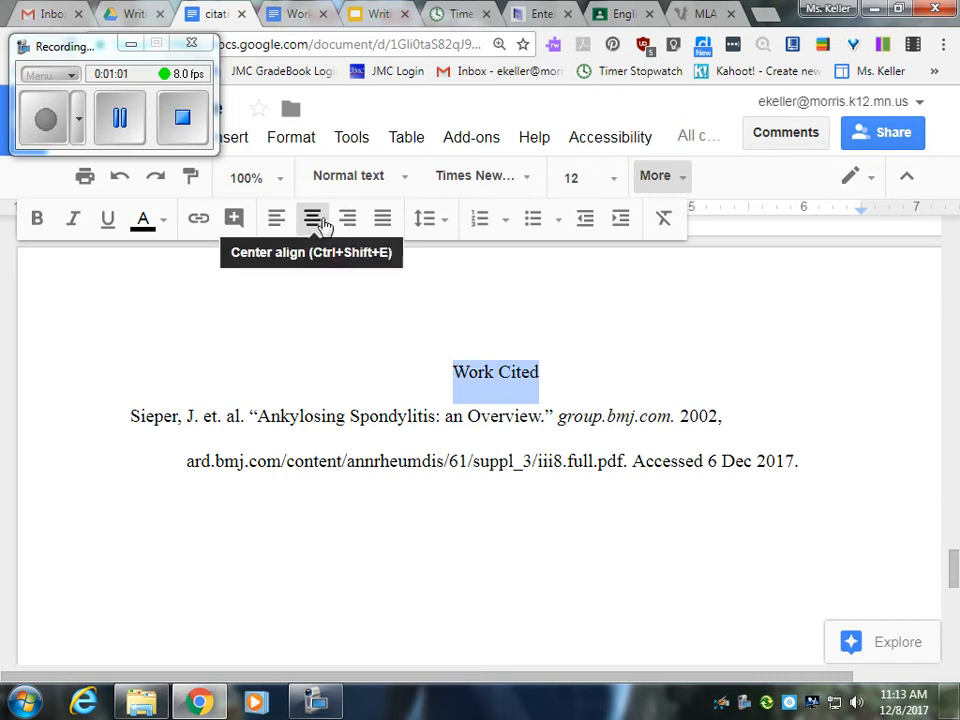
click(129, 415)
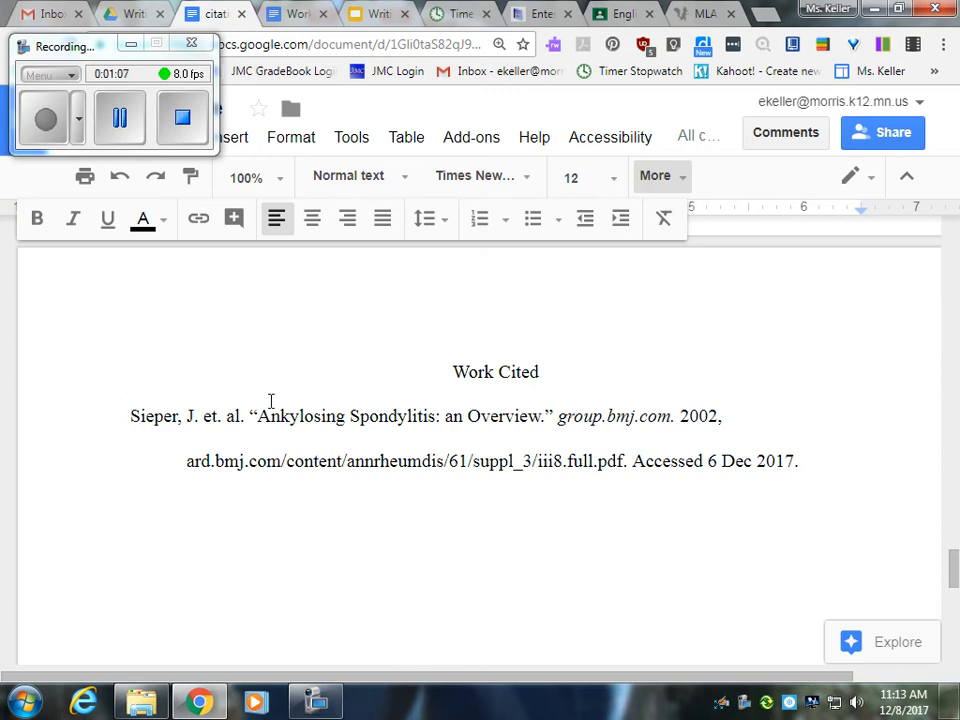
- In the guidelines document, highlight the double-spacing rule, followed by the hanging indent rule
click(289, 22)
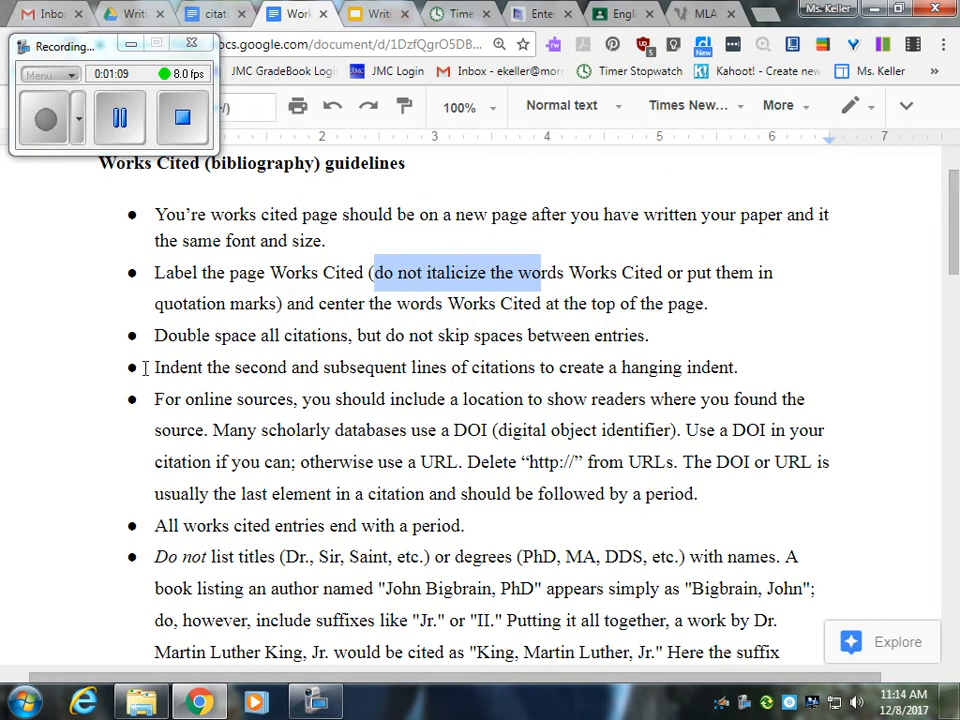
drag(158, 334, 655, 328)
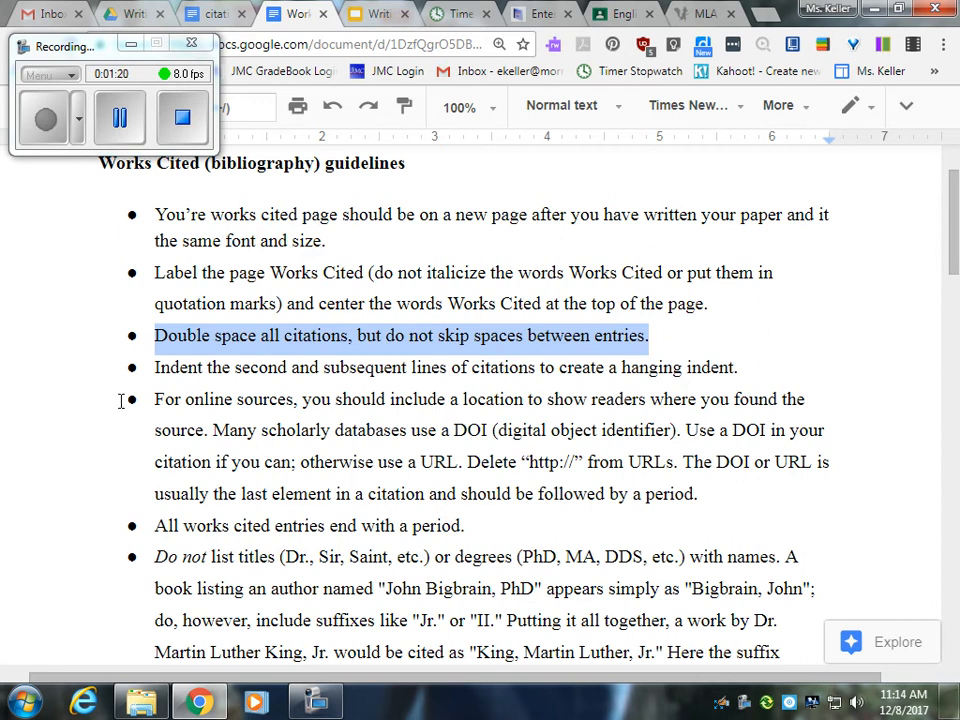
drag(152, 367, 739, 367)
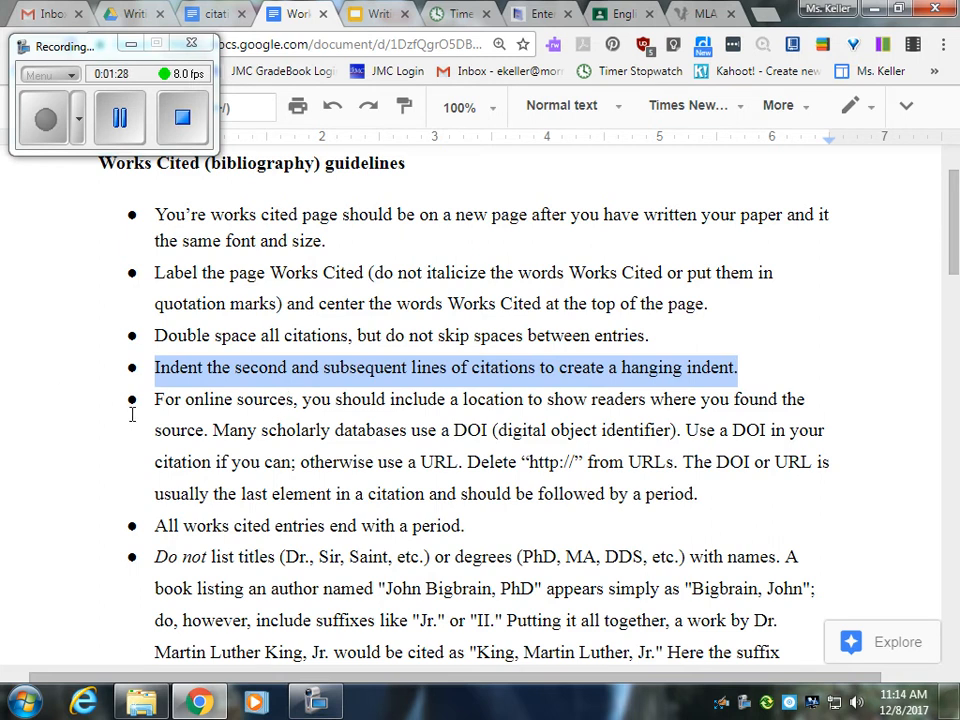
- Switch to Citation Machine and choose Website as the MLA source type
click(705, 13)
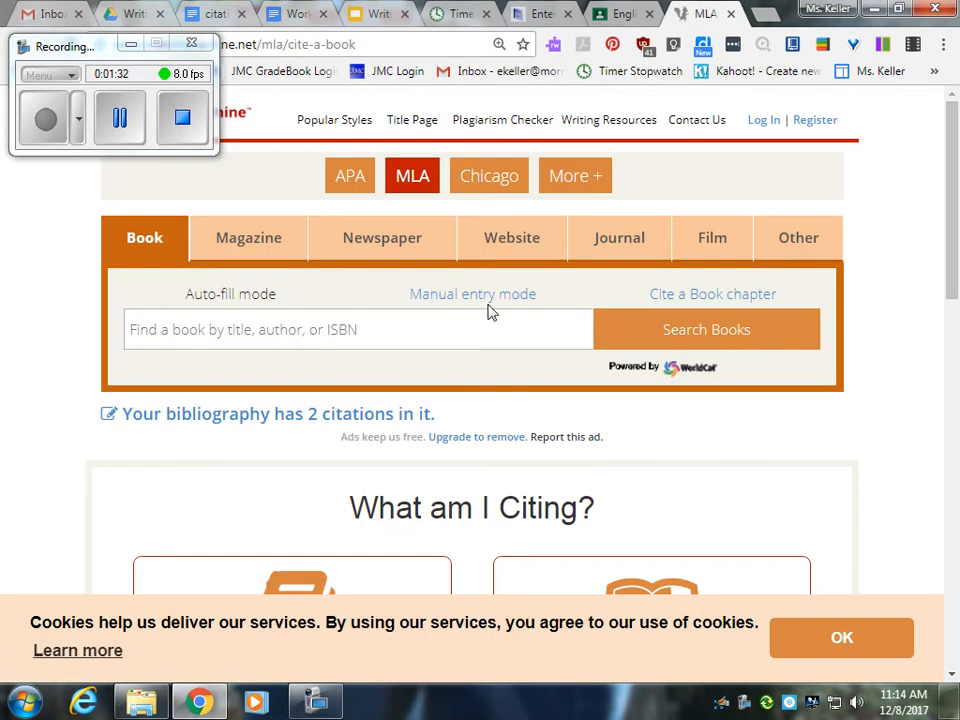
click(513, 247)
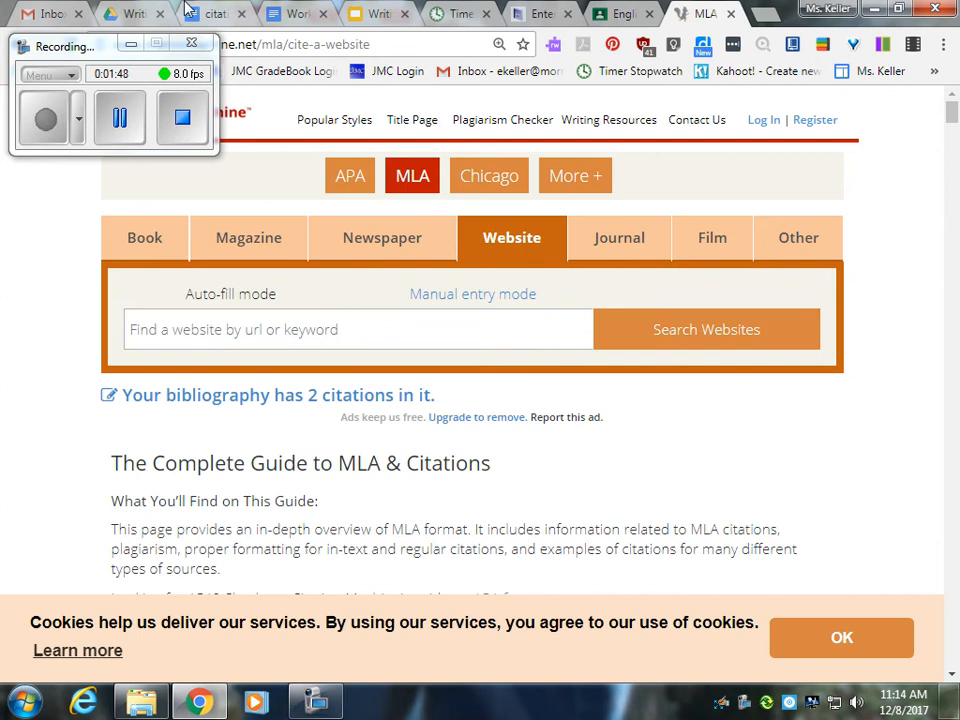
- Open the outline template/rough draft example from the Writing Essays folder in Drive and copy its everydayhealth.com source URL
click(130, 14)
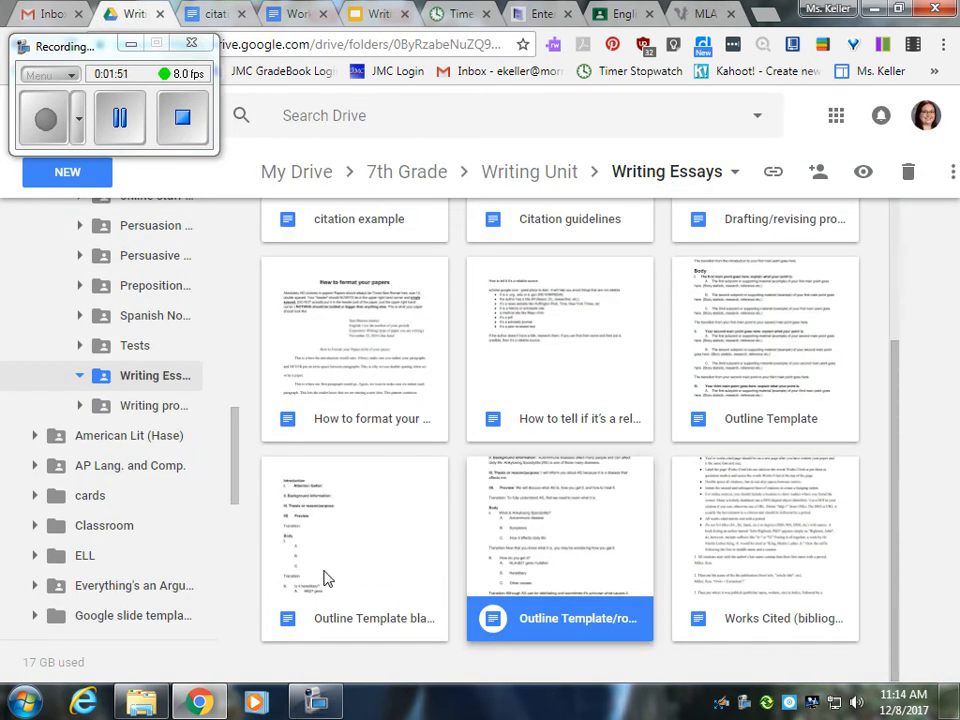
double_click(583, 522)
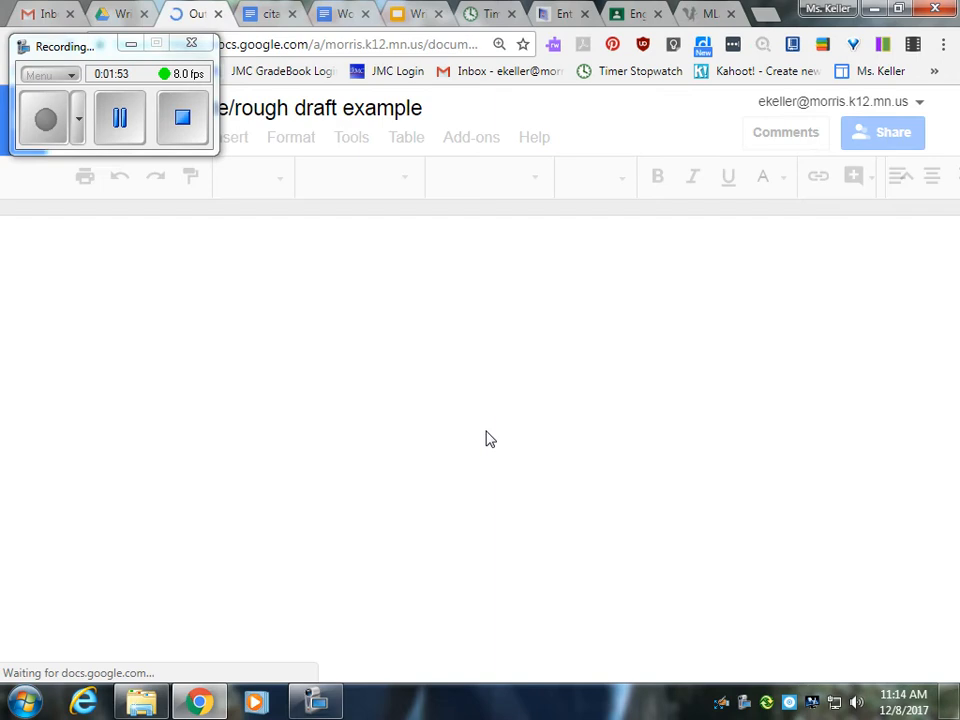
scroll(483, 435, down, 5)
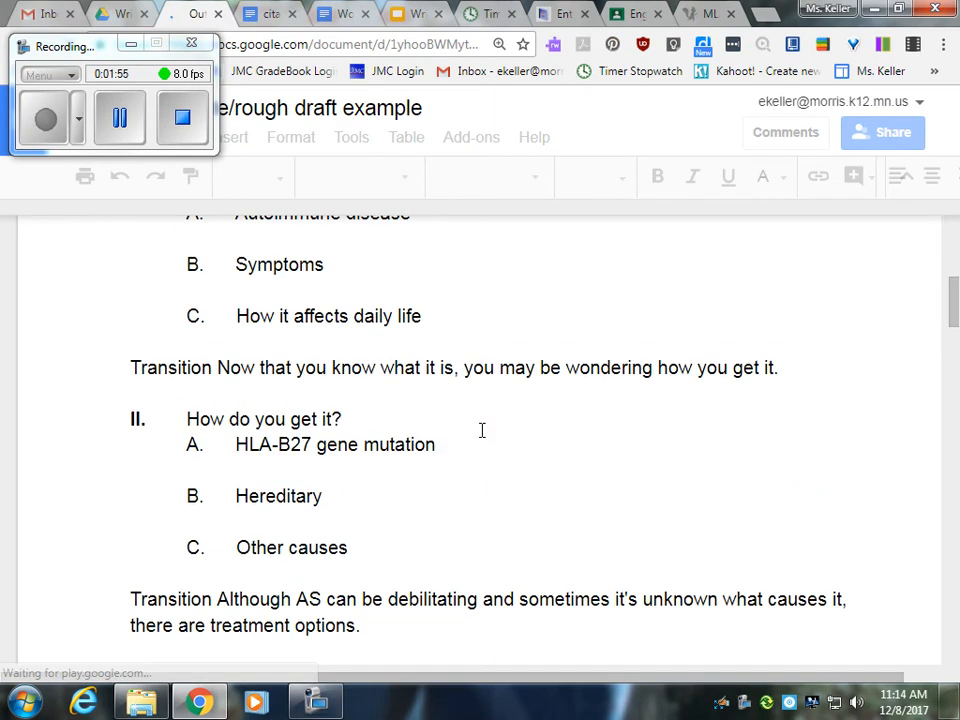
scroll(481, 430, down, 6)
scroll(481, 430, down, 10)
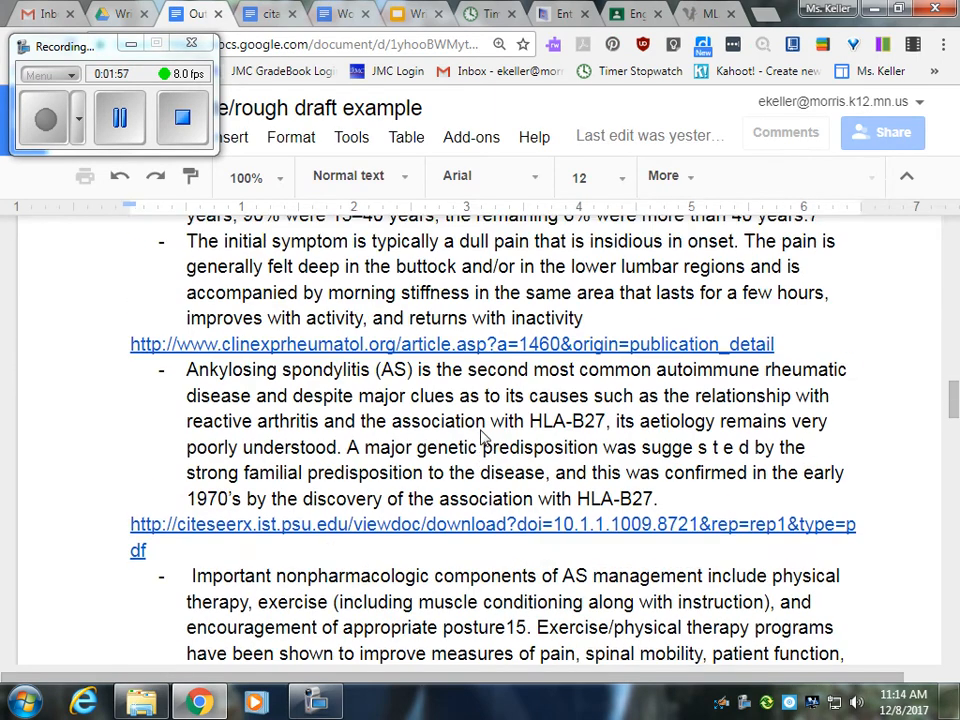
scroll(481, 430, down, 5)
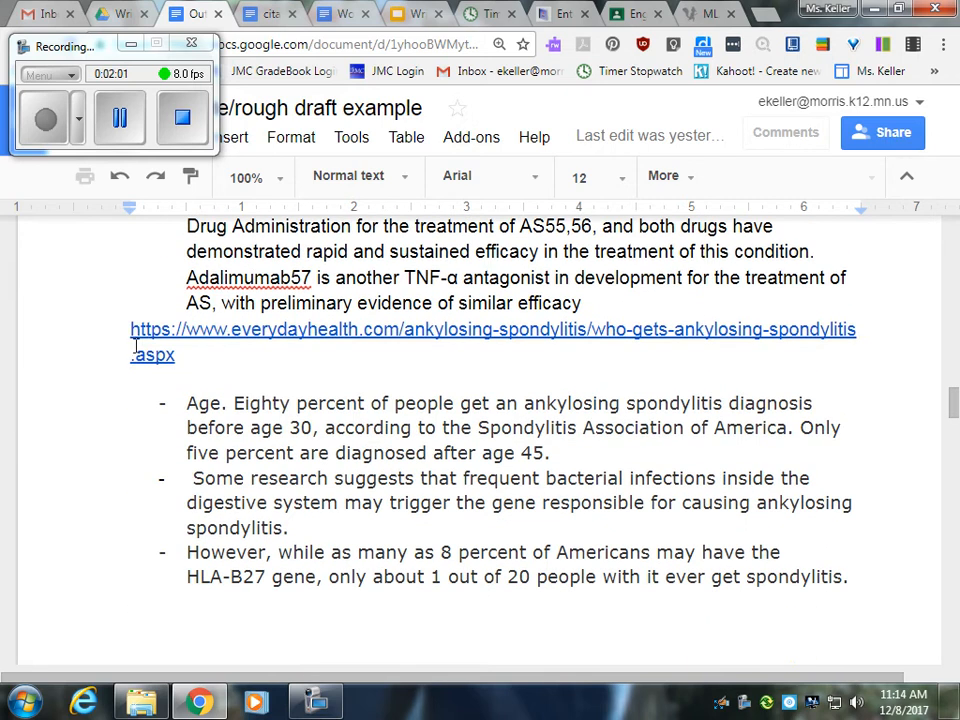
triple_click(131, 339)
key(ctrl+c)
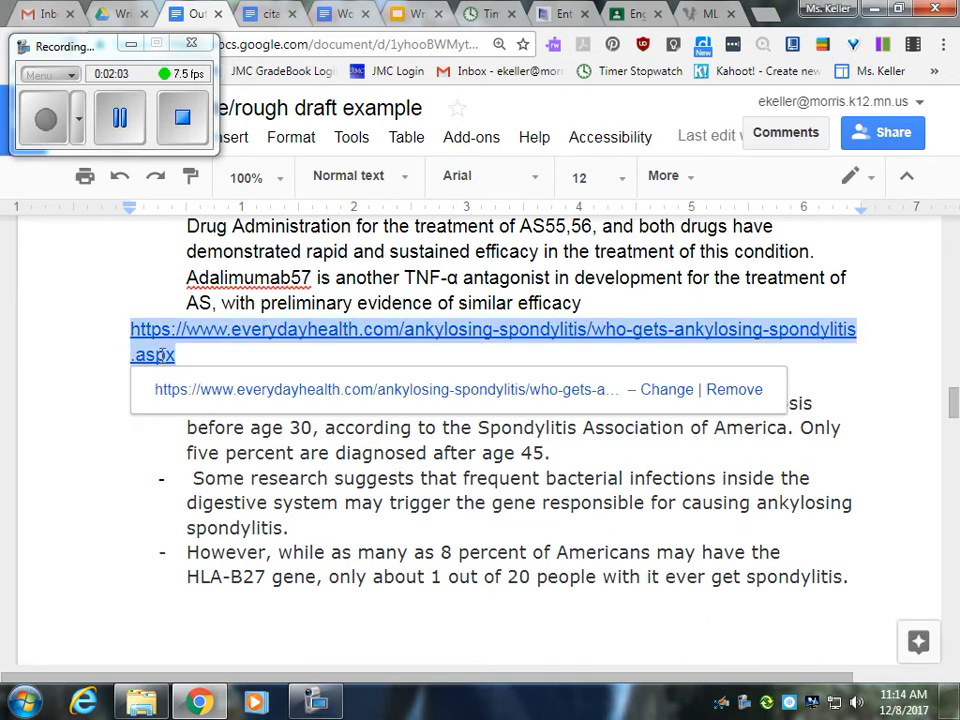
click(706, 13)
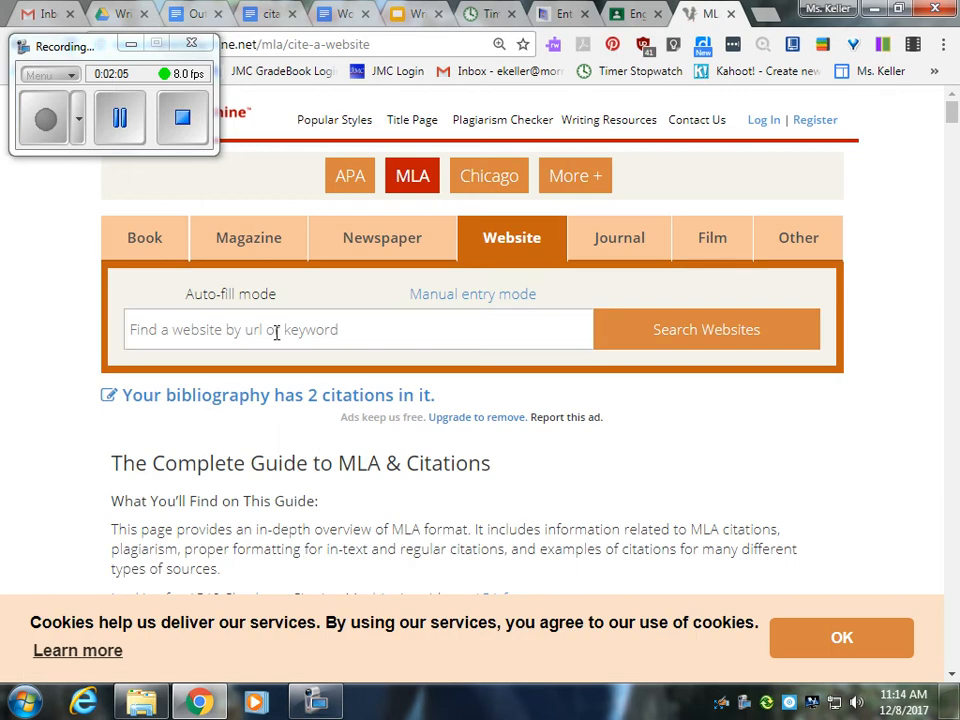
click(276, 332)
key(ctrl+v)
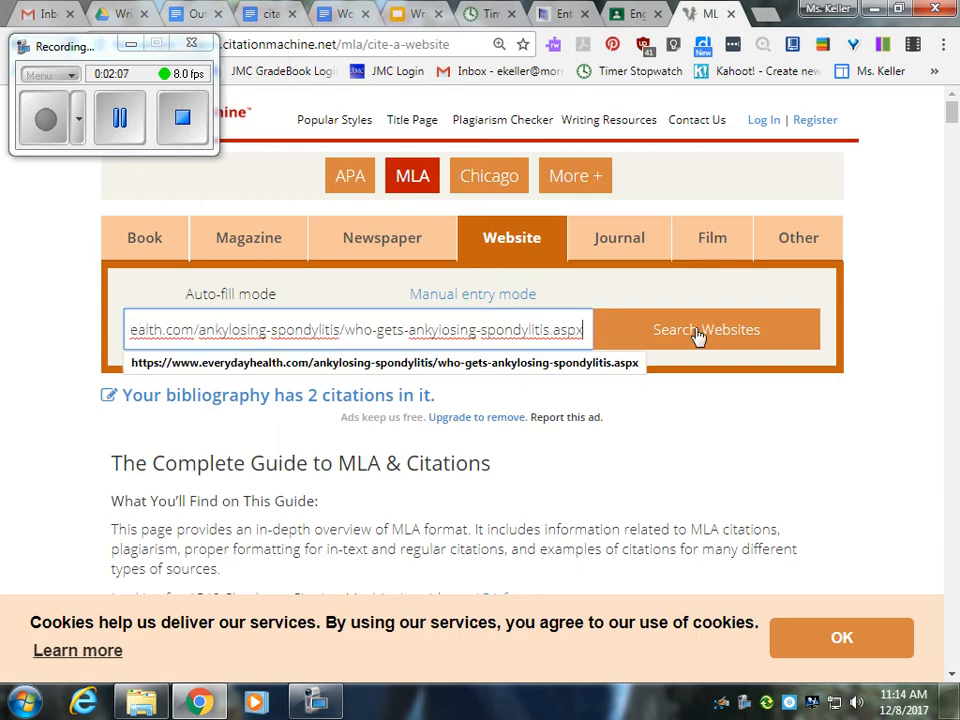
click(697, 333)
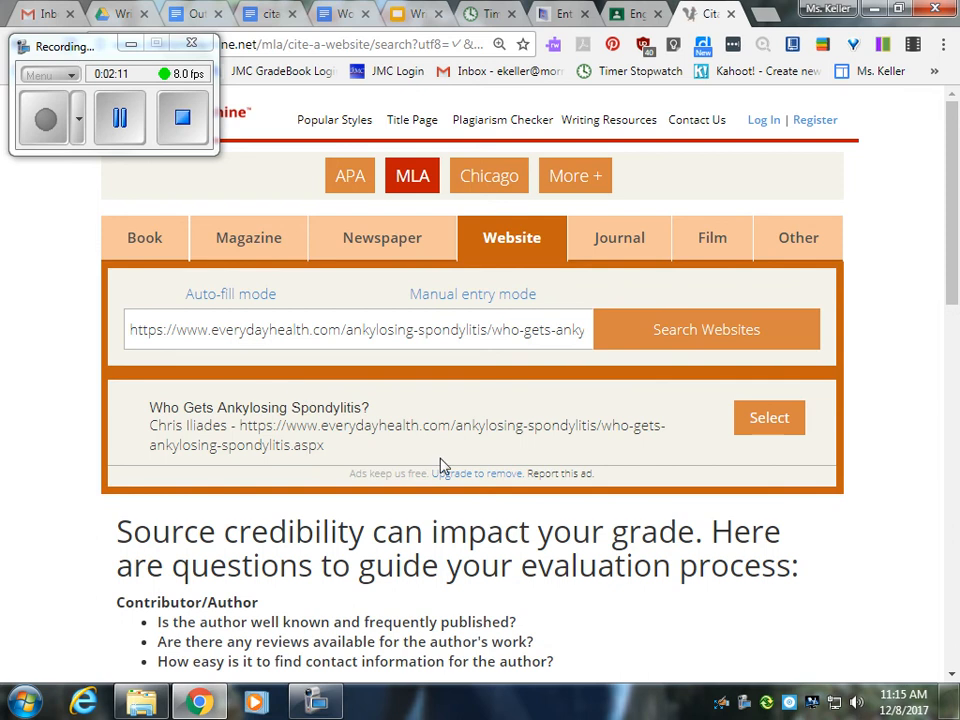
- Select the "Who Gets Ankylosing Spondylitis?" result and continue to the final step of the citation
click(789, 420)
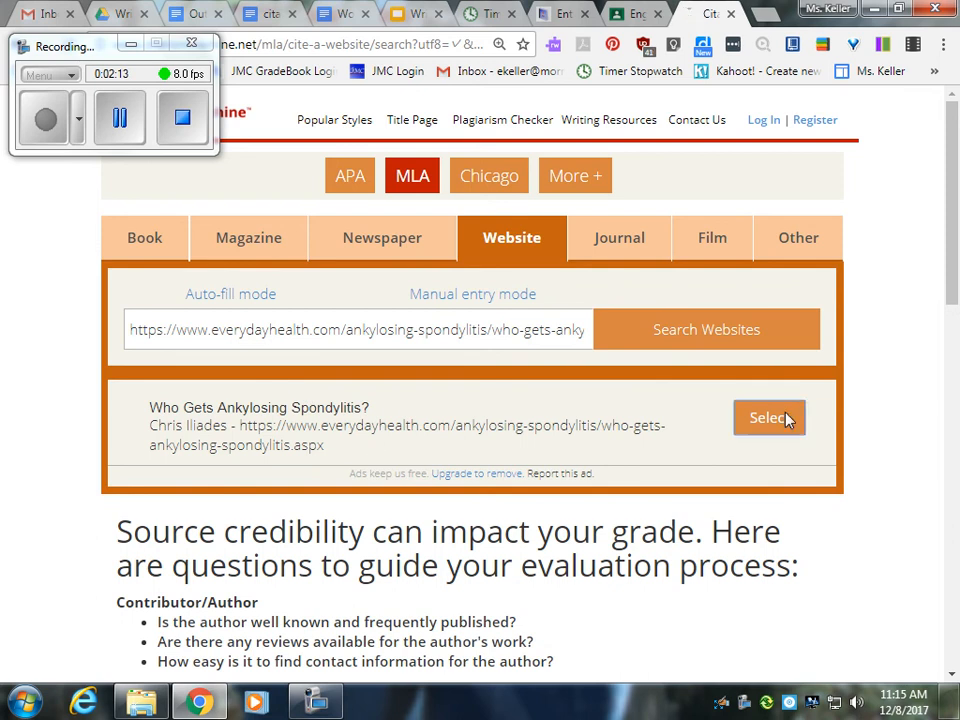
scroll(15, 452, down, 2)
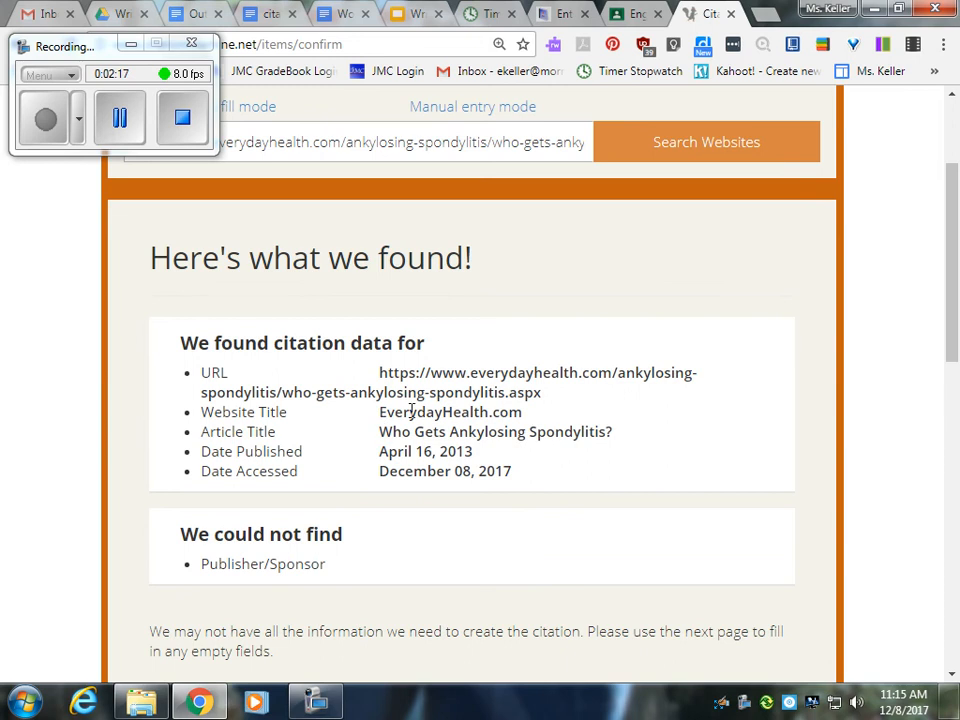
scroll(390, 480, down, 1)
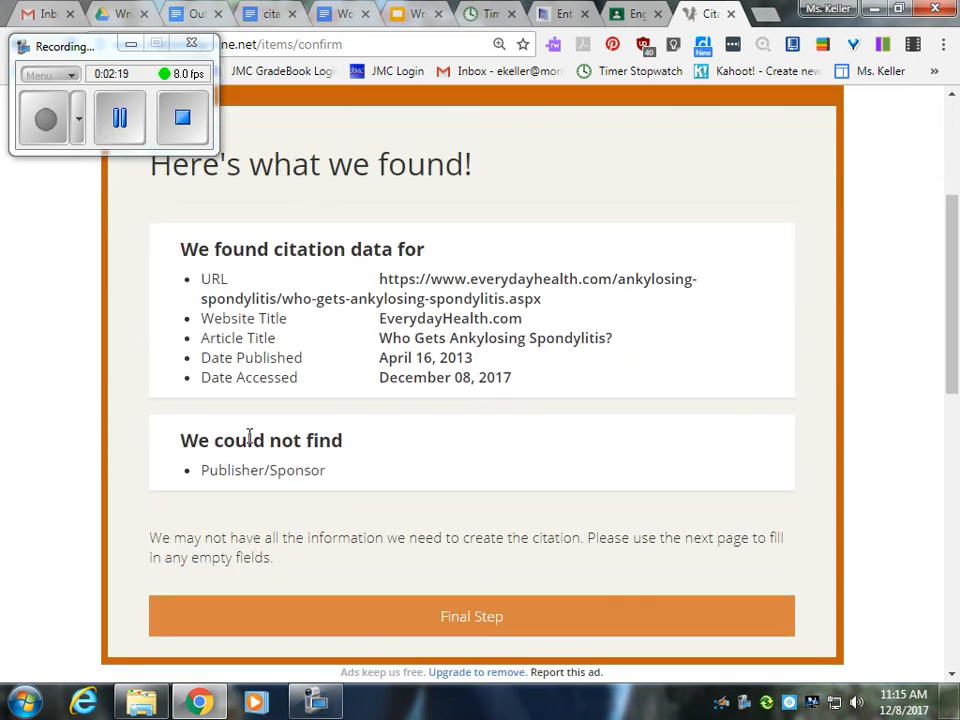
click(469, 622)
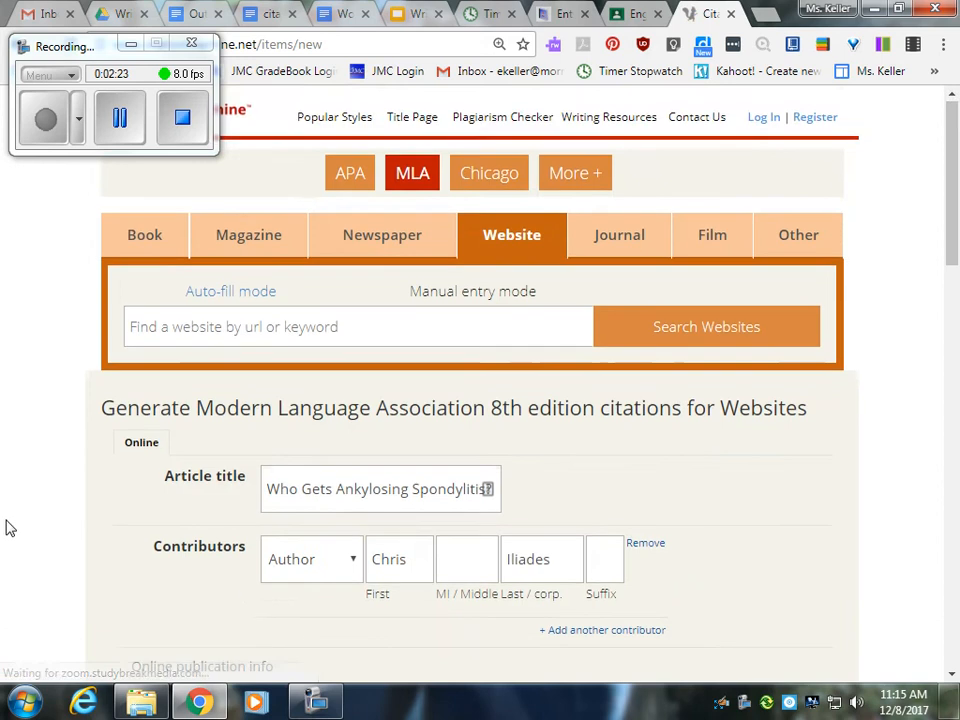
- Review the prefilled citation form, checking the article title, contributor, website title, publisher, URL and publication date
scroll(9, 525, down, 2)
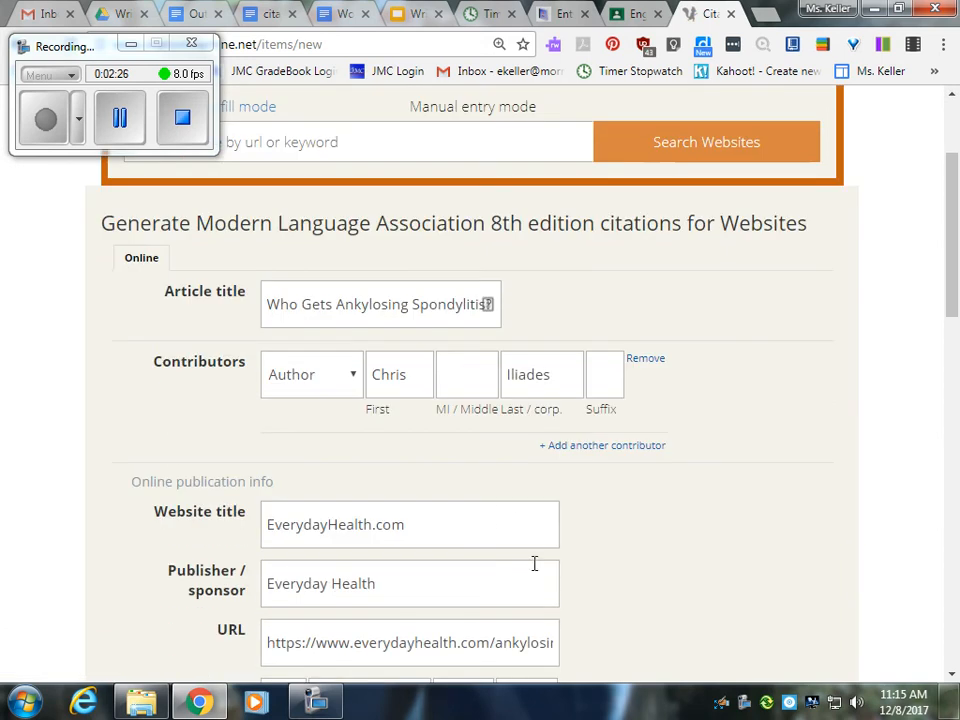
scroll(351, 501, down, 4)
scroll(351, 505, down, 2)
scroll(352, 508, up, 7)
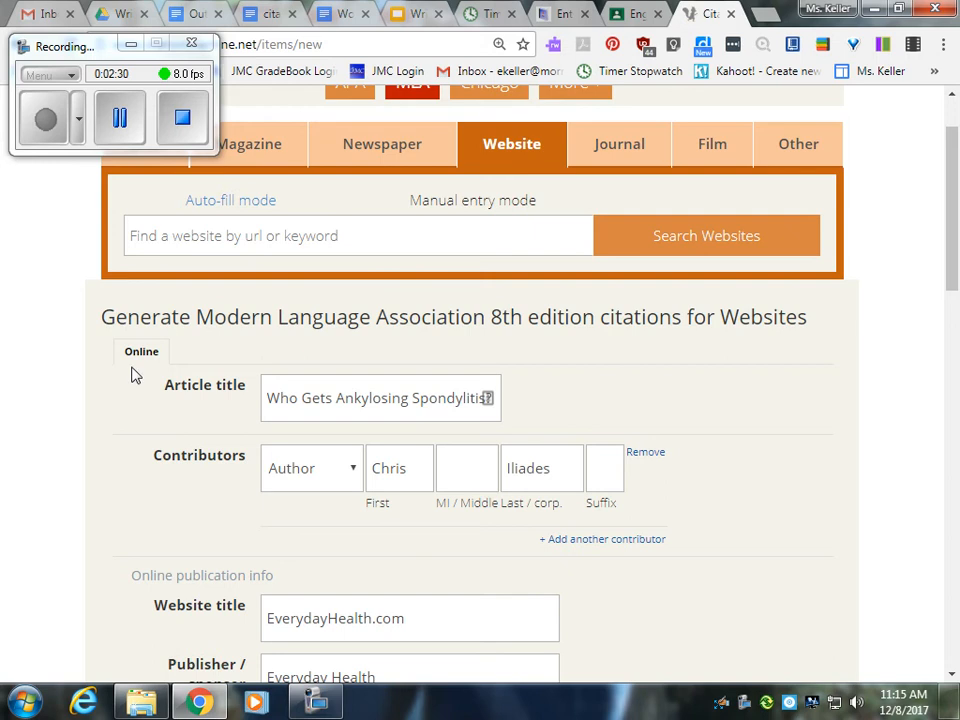
scroll(4, 532, down, 2)
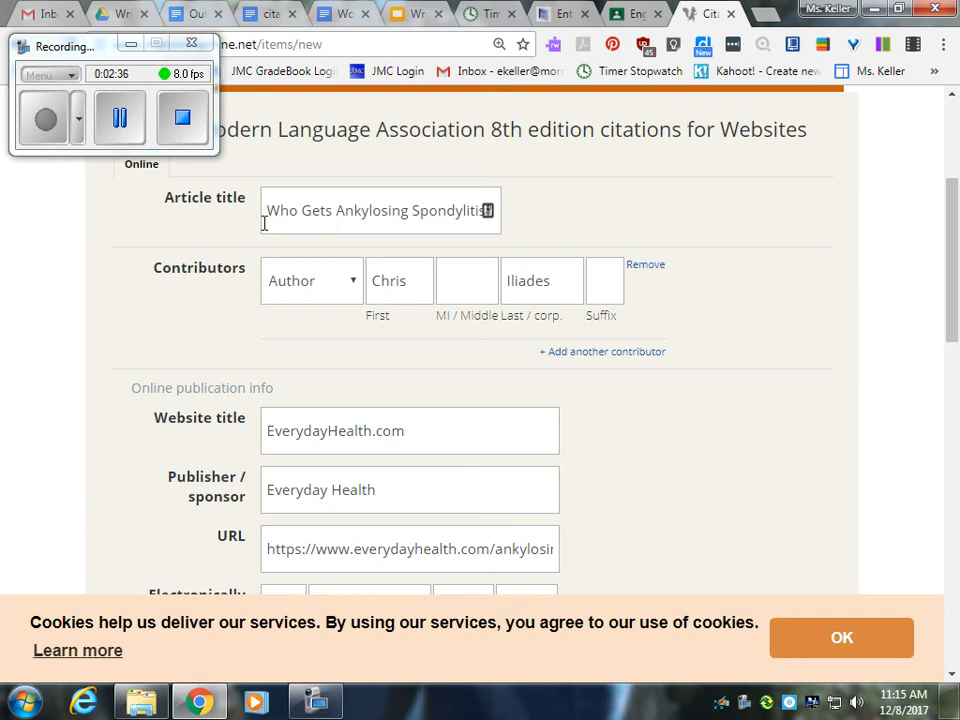
drag(268, 207, 531, 210)
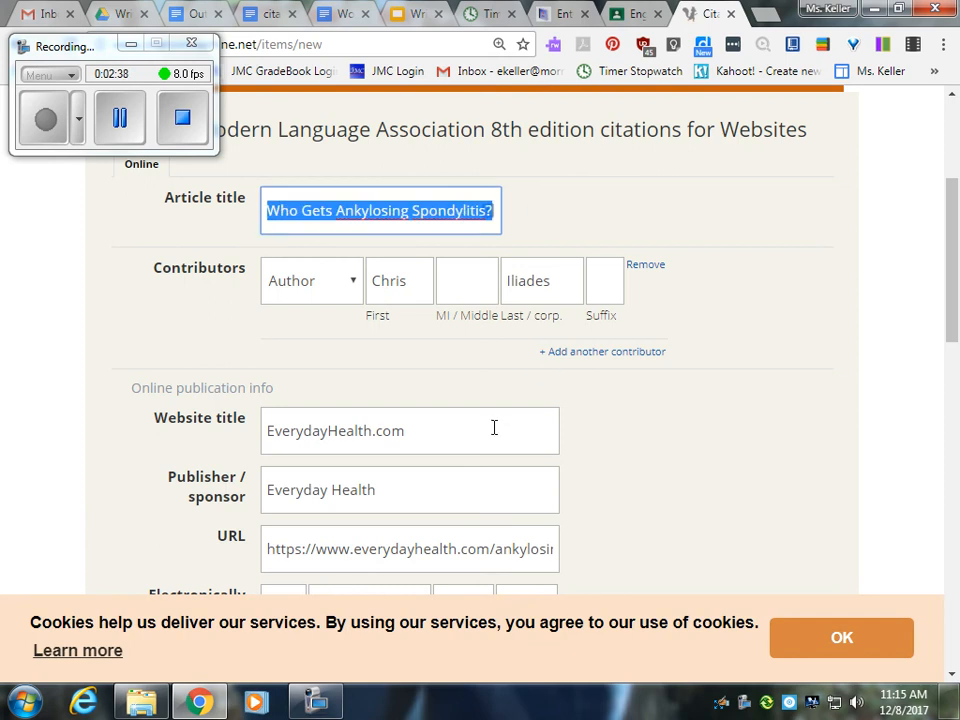
click(107, 369)
scroll(107, 369, down, 4)
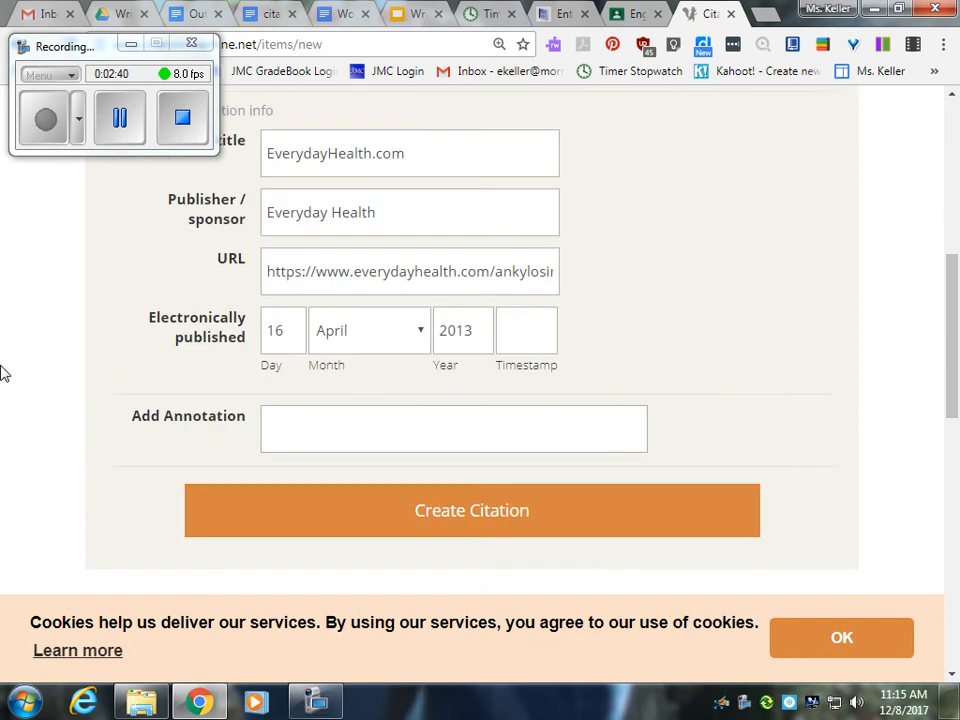
- Create the website citation from the completed form
click(491, 429)
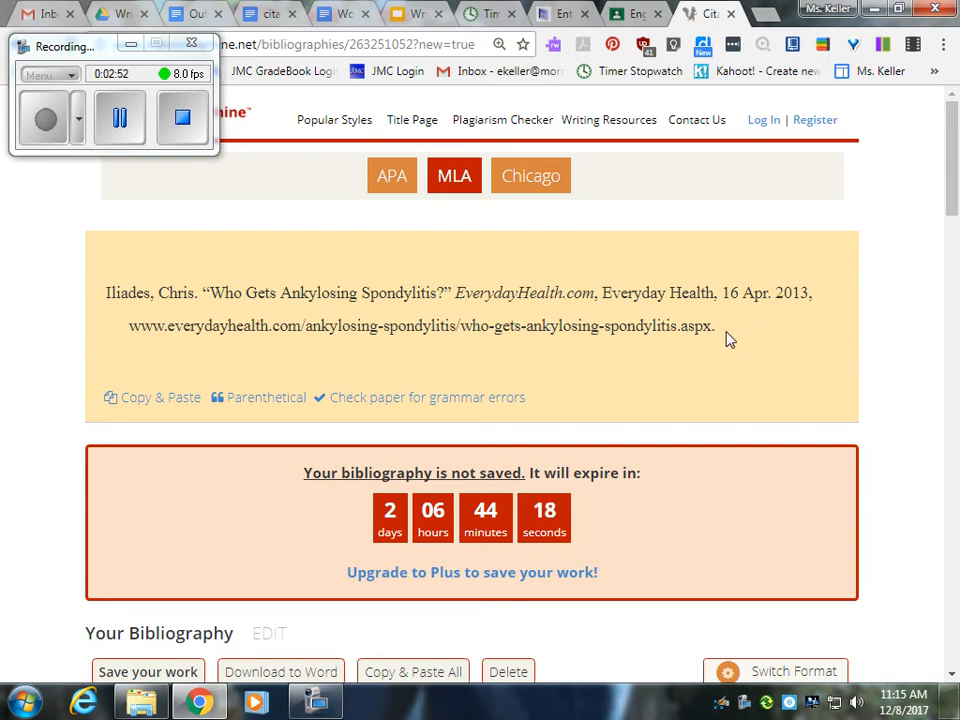
- Examine the "Accessed 5 Dec 2017." access date in the example 6 citation of the Works Cited guidelines document
click(341, 14)
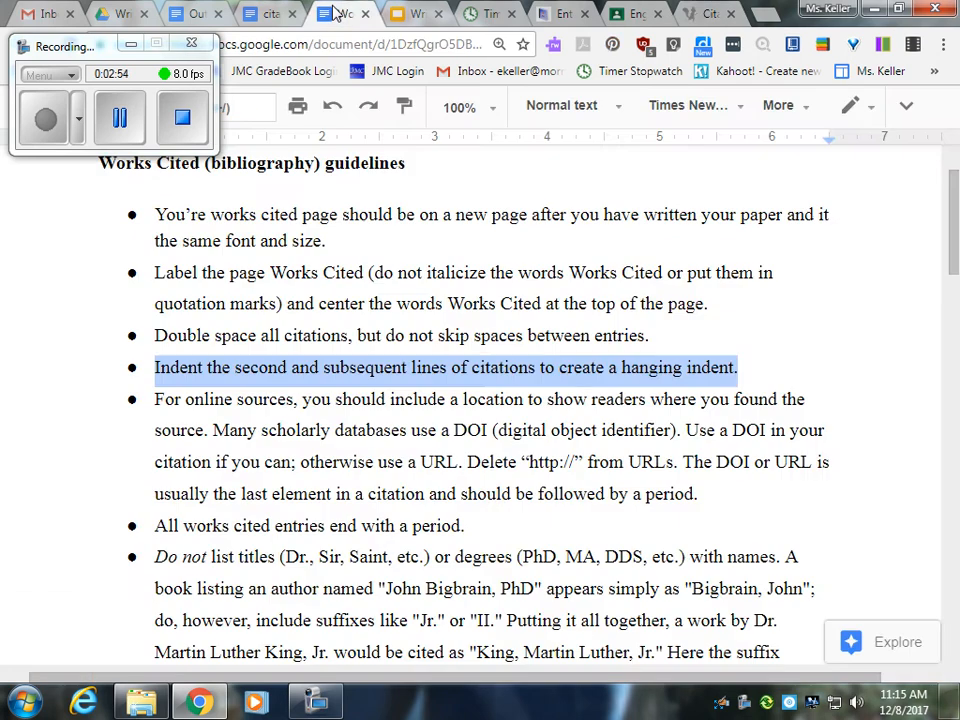
scroll(501, 390, down, 15)
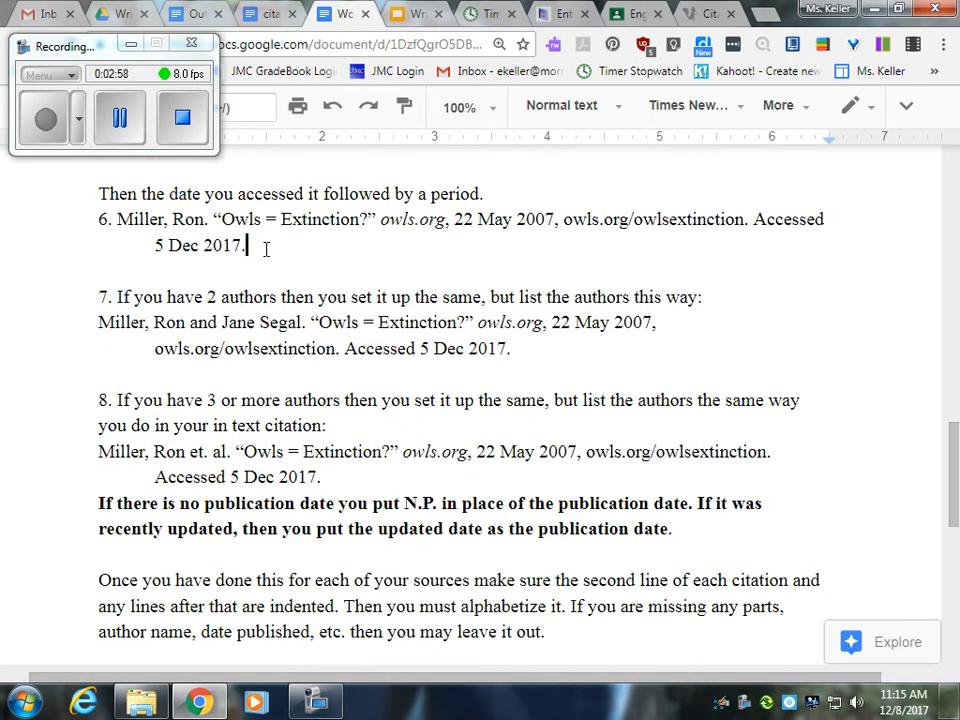
drag(252, 250, 150, 247)
click(251, 246)
drag(751, 219, 767, 240)
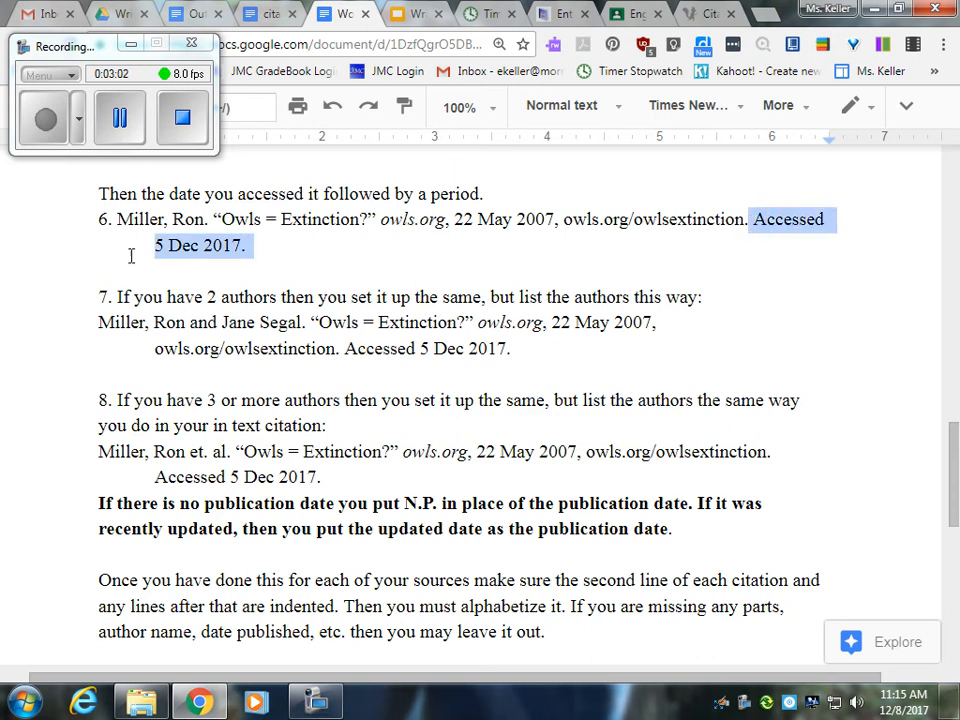
click(164, 247)
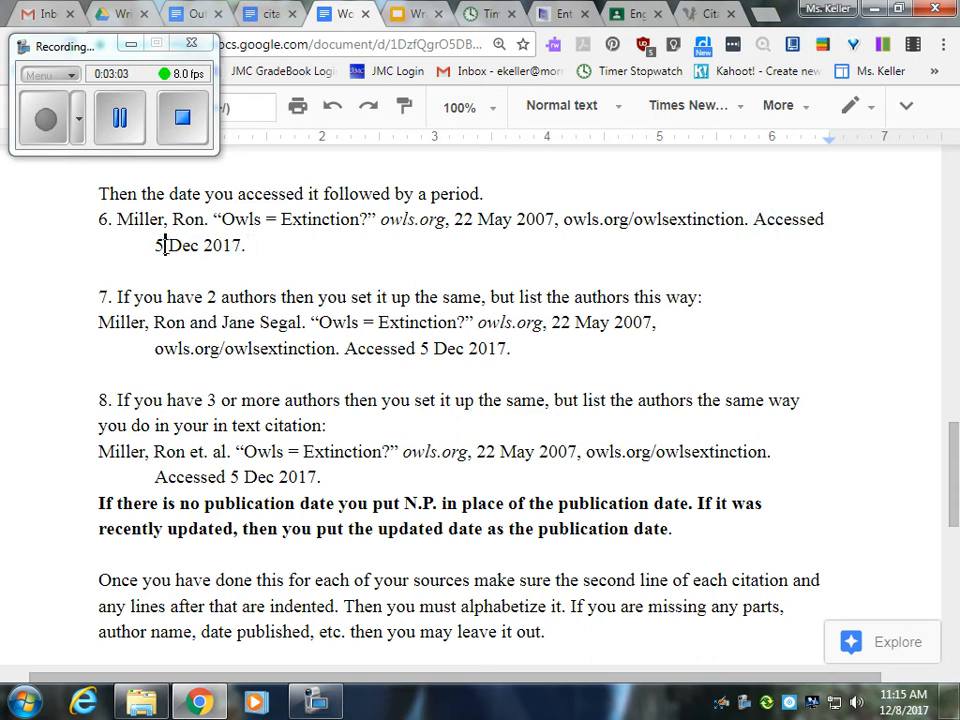
drag(157, 242, 245, 251)
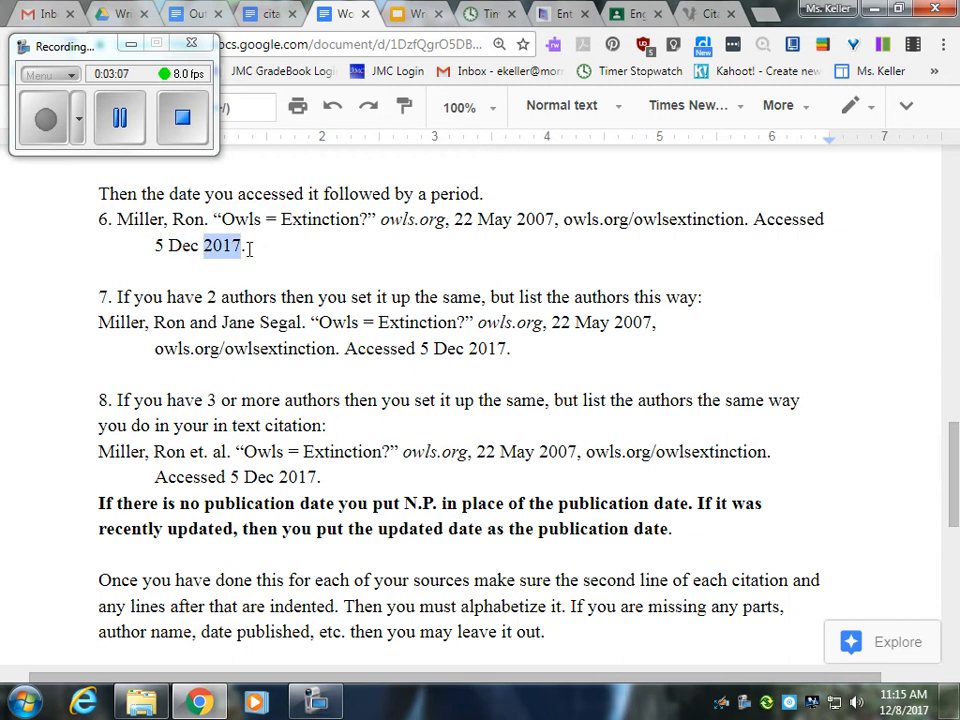
click(250, 250)
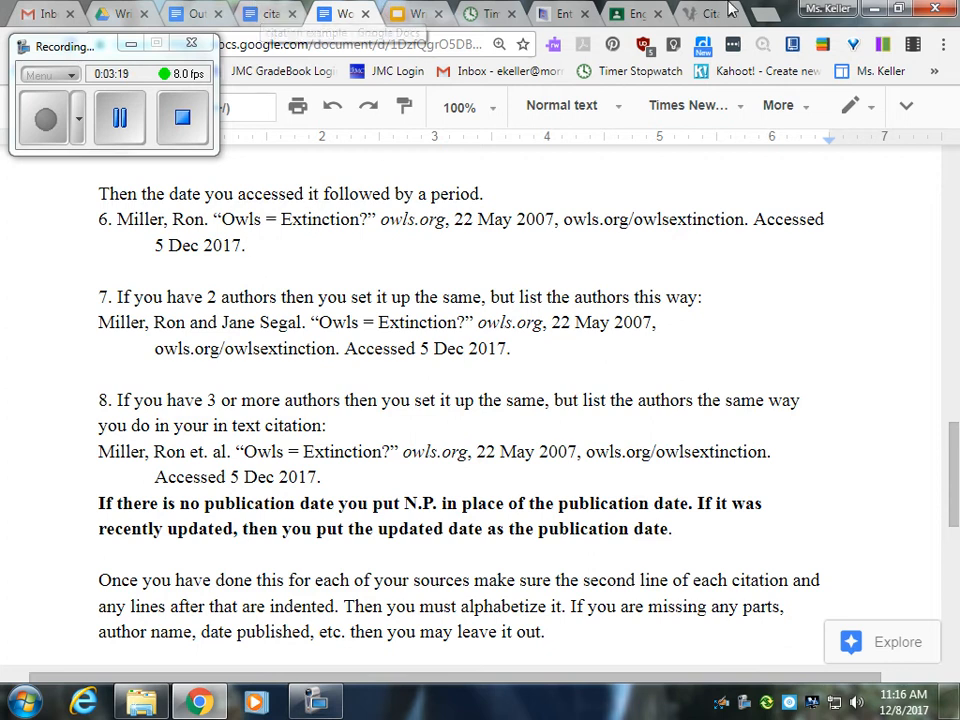
- Copy the generated "Who Gets Ankylosing Spondylitis?" citation and paste it below the existing entry on the citation example's Work Cited page
click(694, 13)
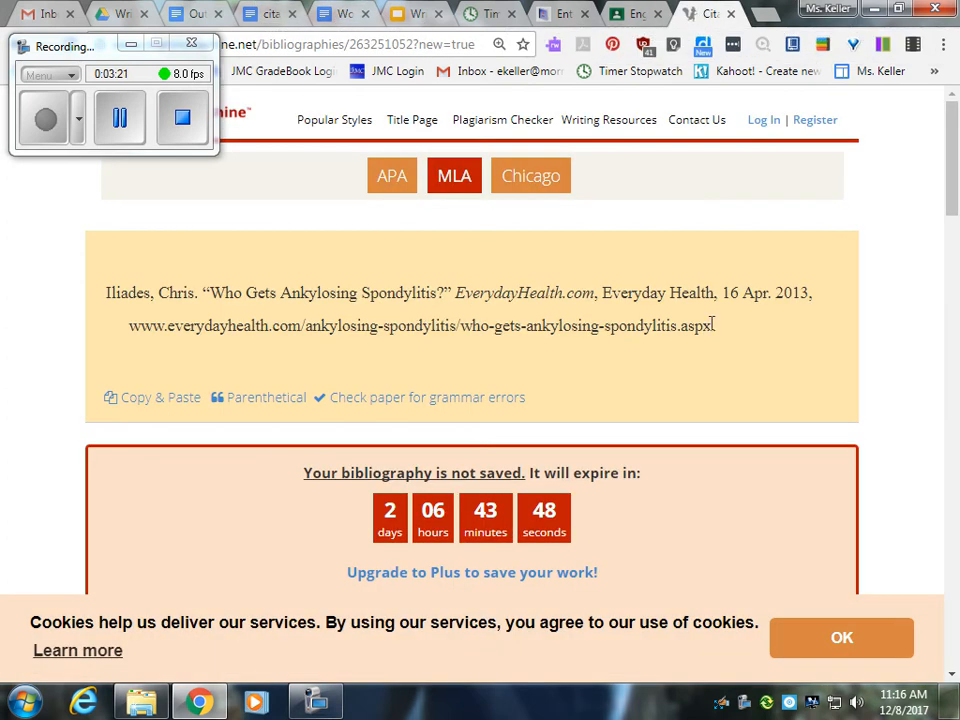
click(161, 400)
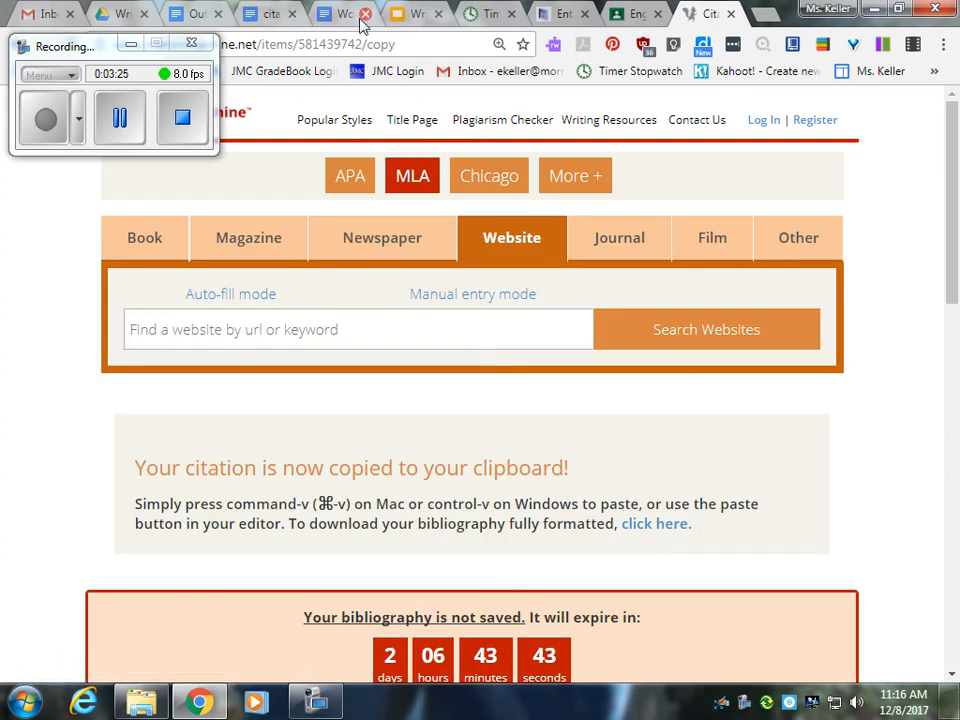
click(355, 16)
click(262, 13)
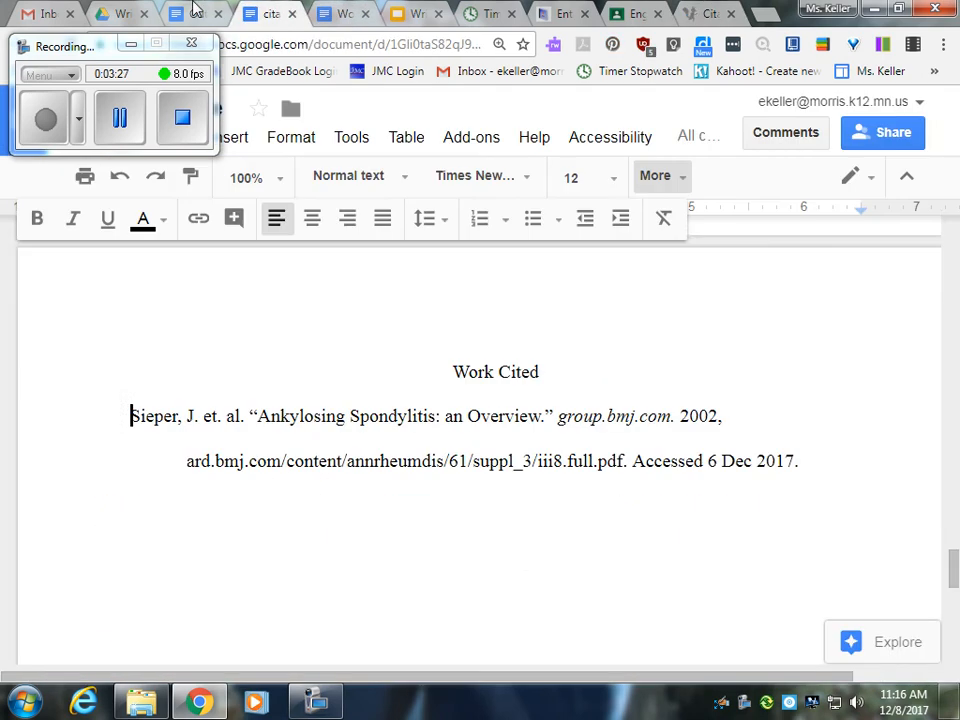
scroll(478, 508, down, 1)
drag(325, 465, 130, 406)
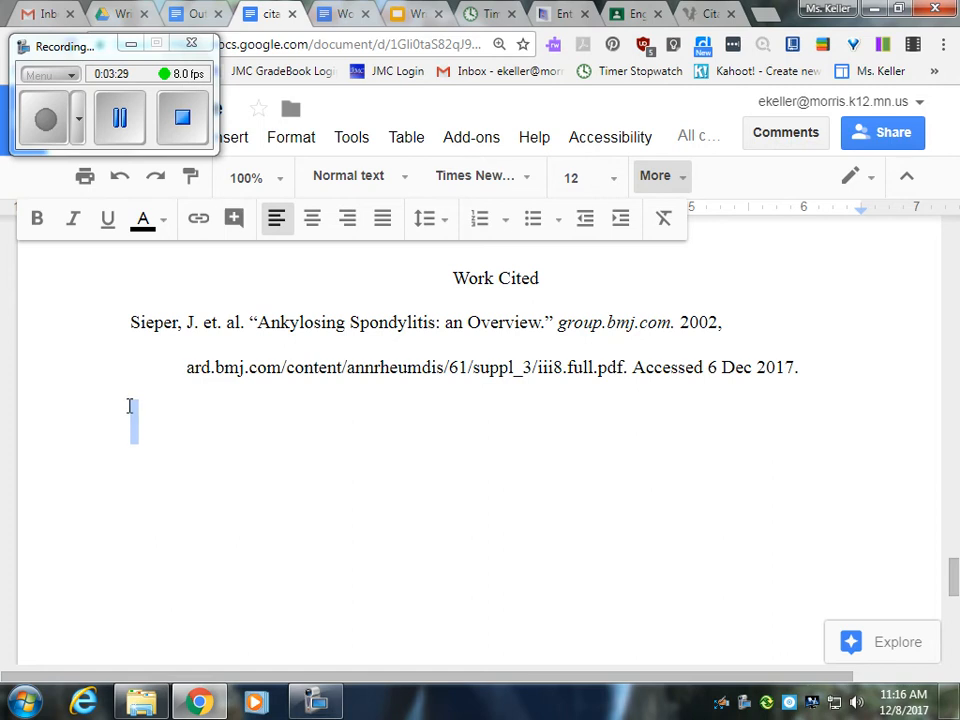
click(130, 406)
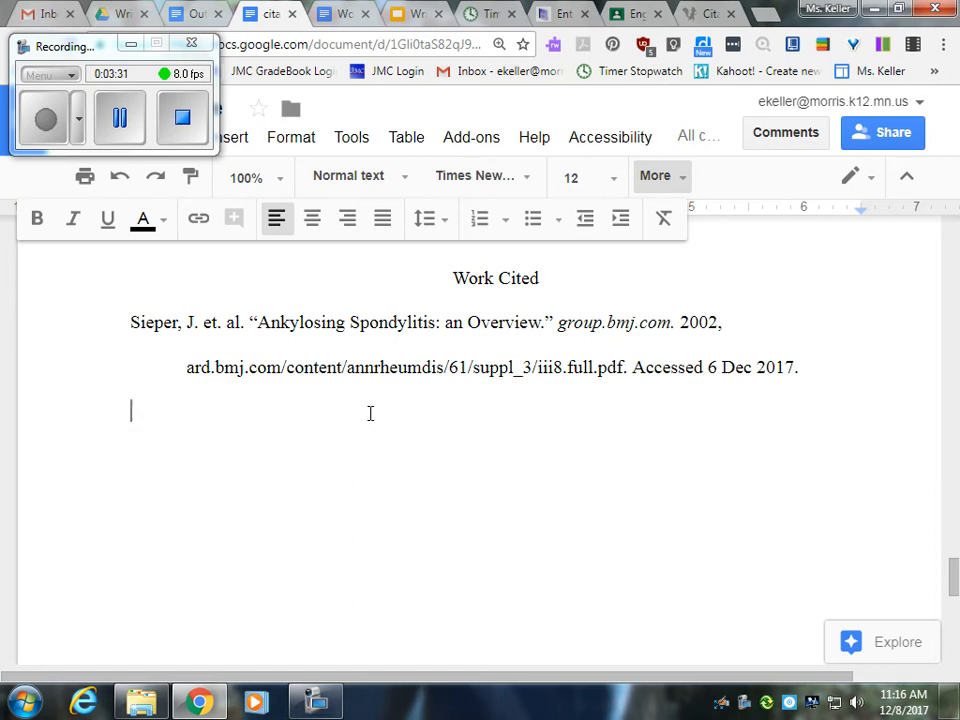
key(ctrl+v)
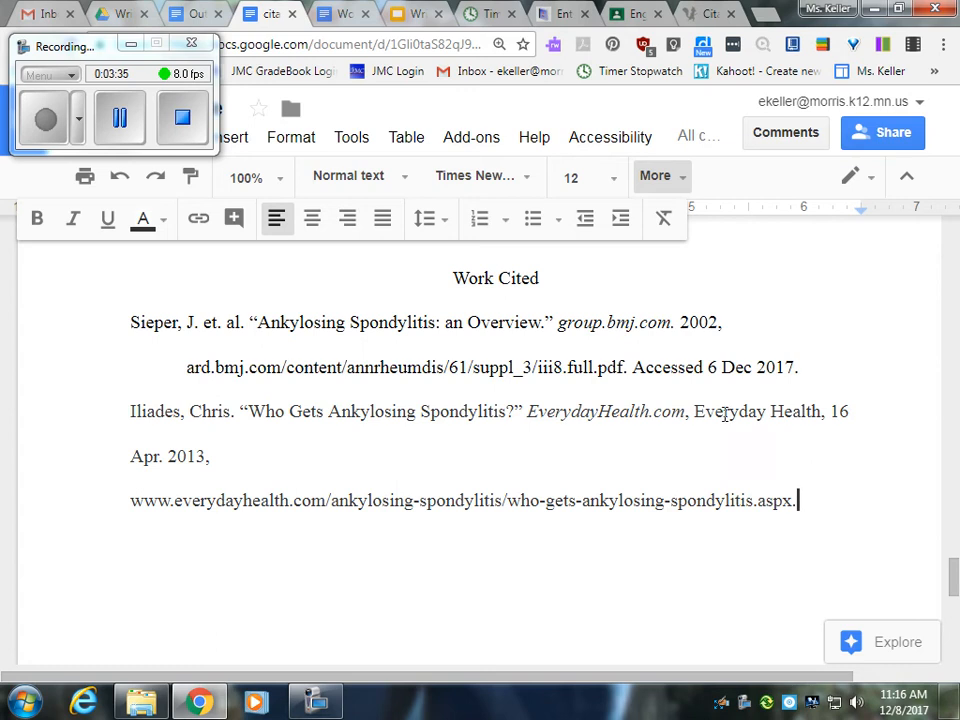
- Set the text color of the whole pasted citation to black
drag(695, 411, 731, 413)
drag(812, 507, 107, 407)
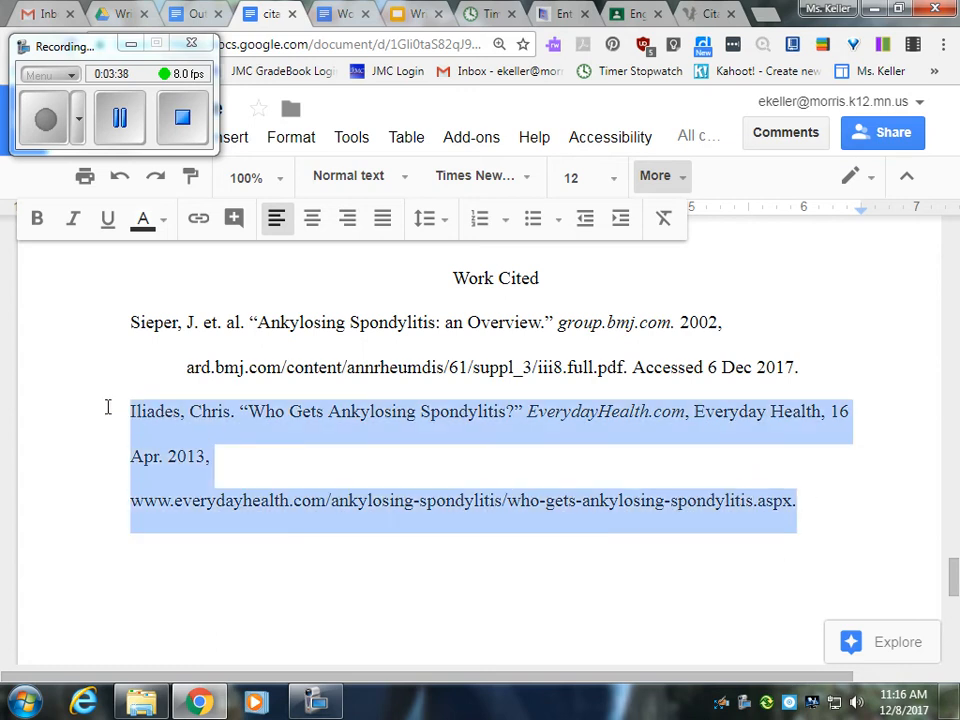
click(156, 222)
click(160, 305)
click(229, 480)
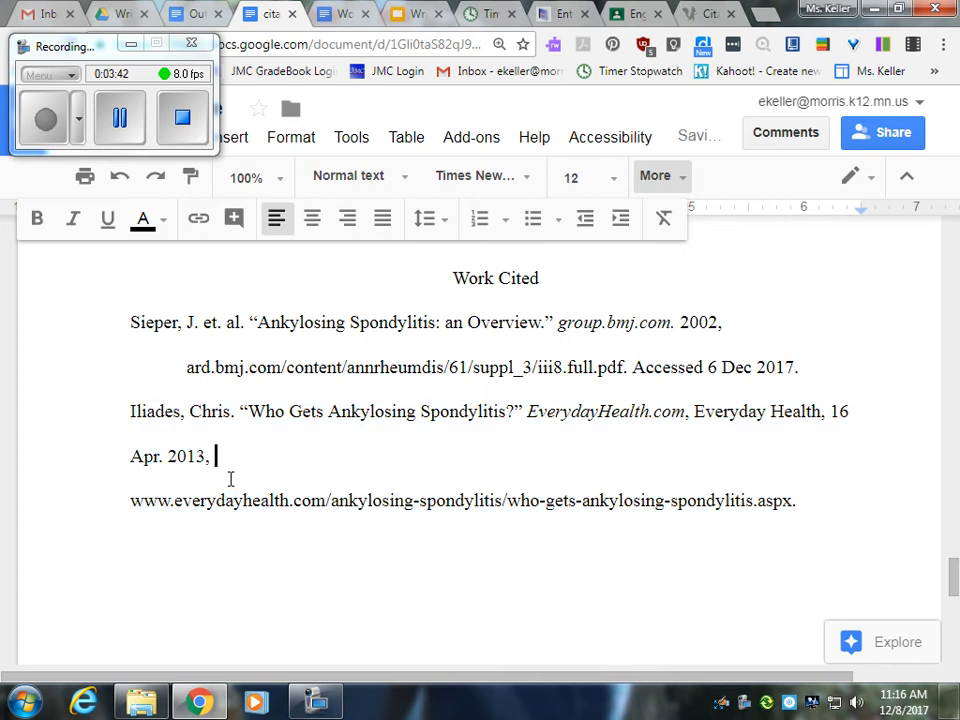
click(130, 500)
key(BackSpace)
key(Return)
click(128, 411)
click(127, 465)
key(BackSpace)
key(BackSpace)
click(131, 458)
key(BackSpace)
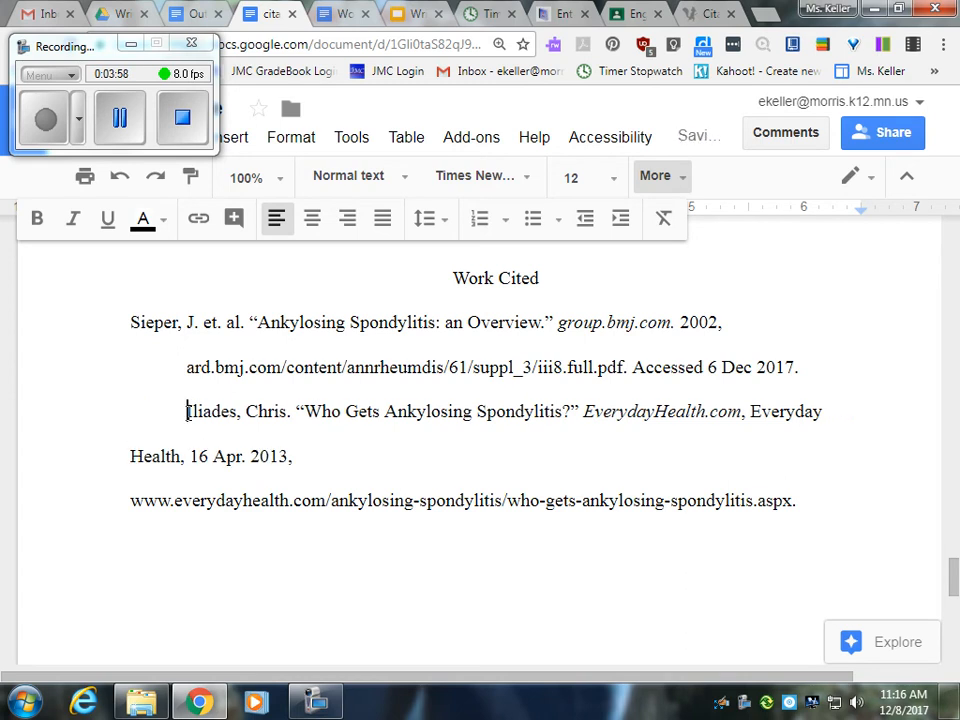
key(BackSpace)
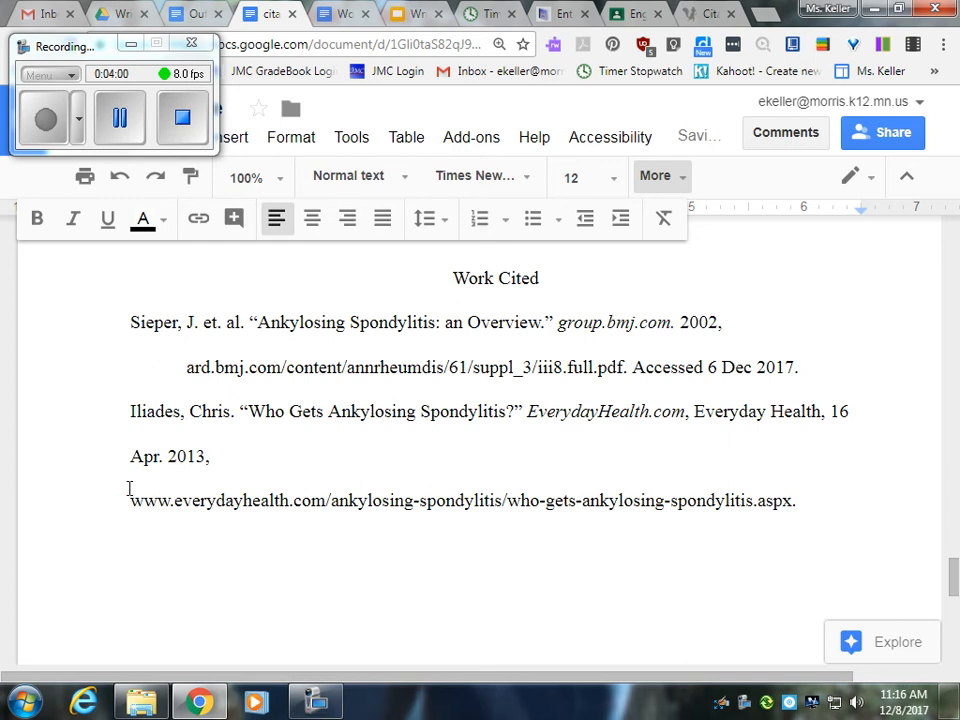
- Indent the pasted citation's second line, starting with "Apr. 2013,", as a hanging indent
click(135, 456)
key(Return)
key(Tab)
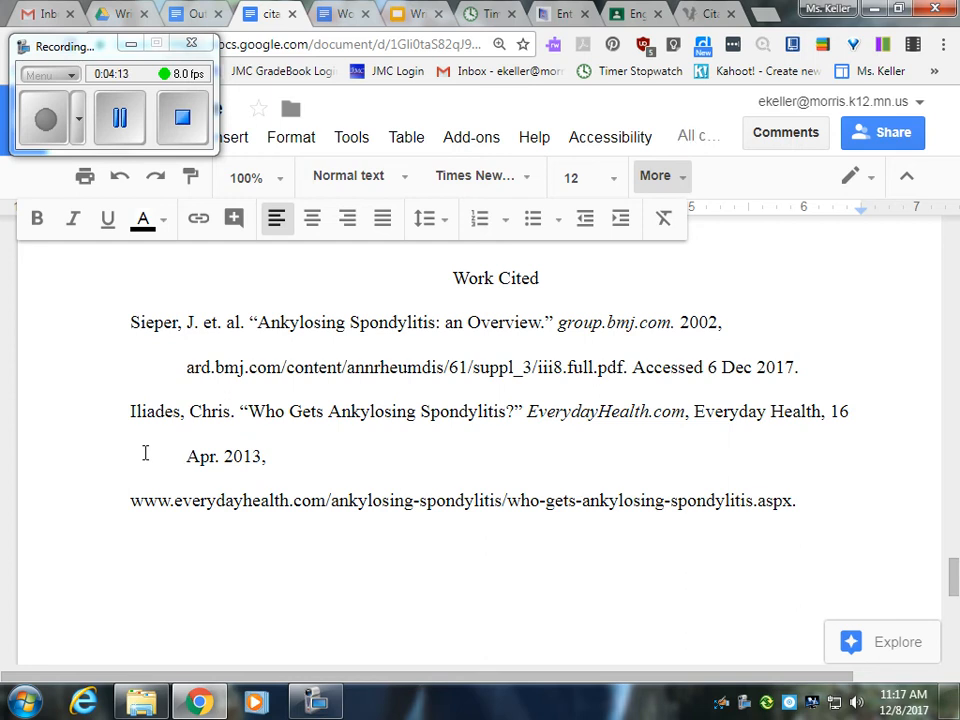
click(132, 501)
key(BackSpace)
key(Return)
click(584, 504)
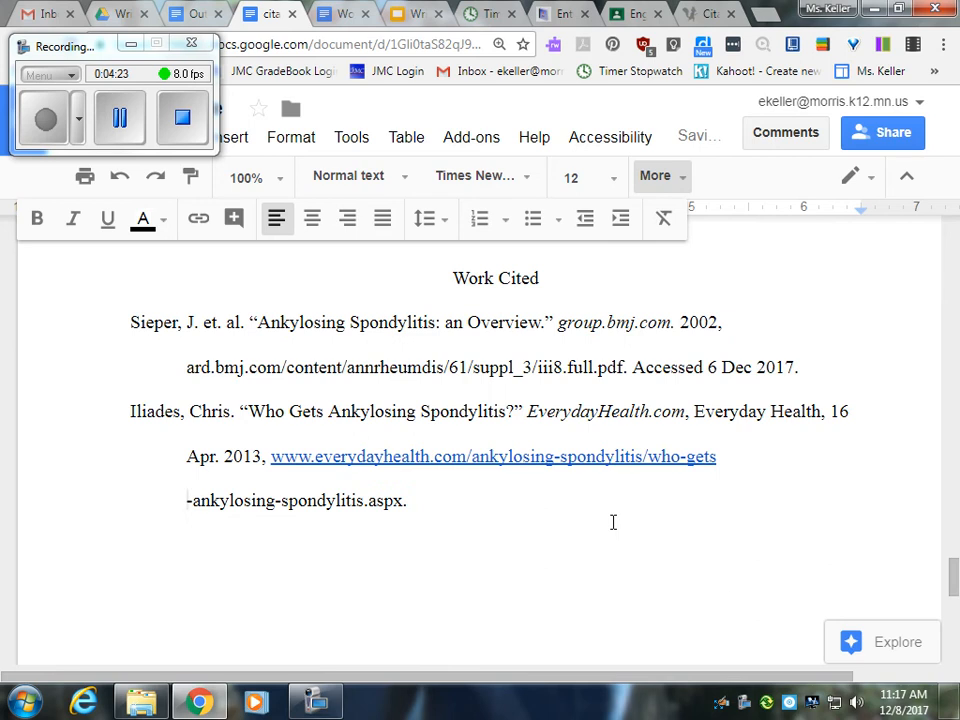
key(Delete)
key(Return)
key(BackSpace)
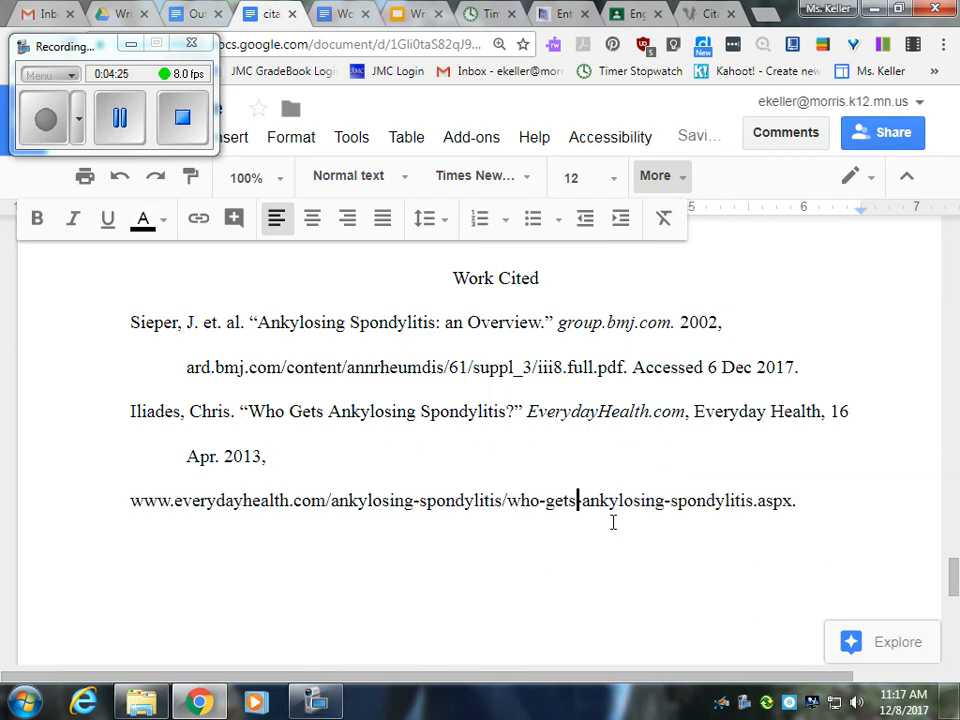
- Continue the URL after "Apr. 2013,", moving "spondylitis.aspx." to an indented third line, and remove the URL's hyperlink
text(-)
click(669, 501)
key(BackSpace)
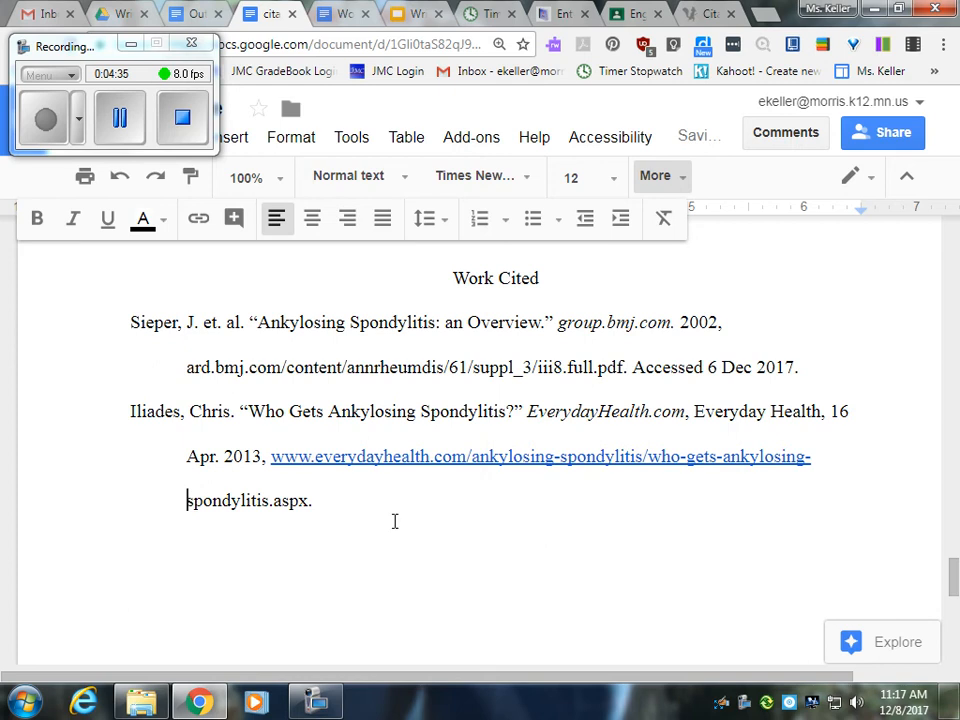
click(286, 456)
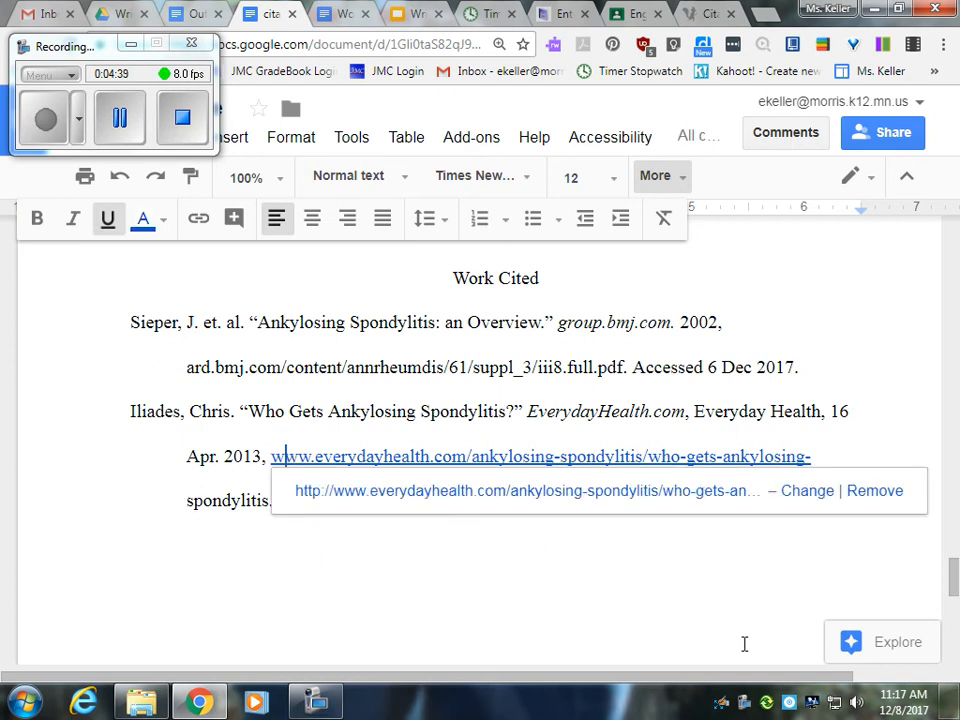
click(875, 491)
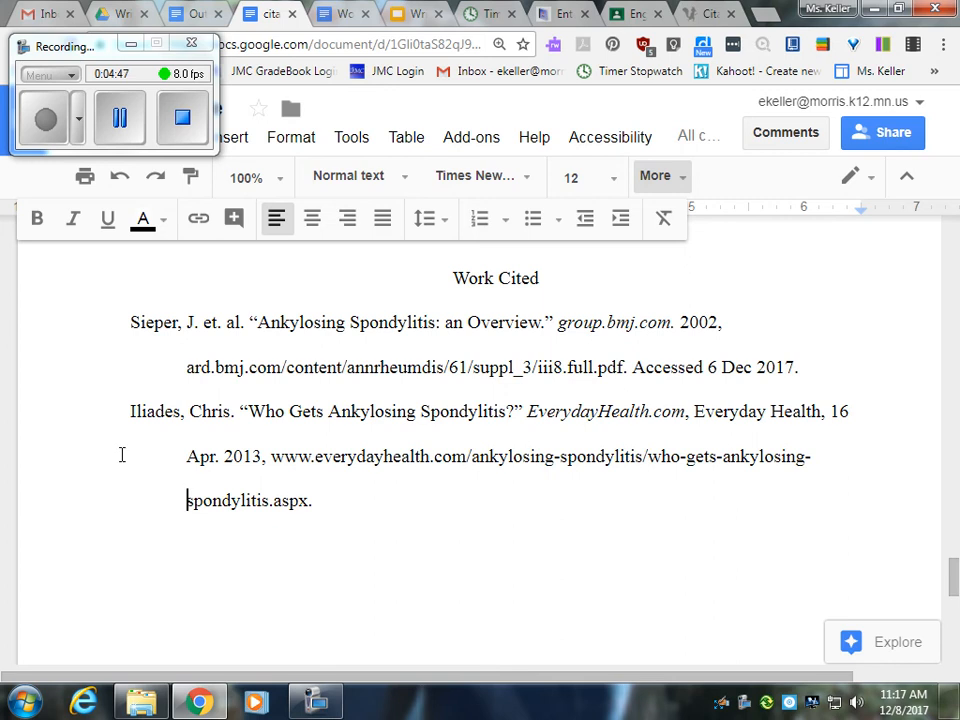
click(334, 499)
key(Return)
key(BackSpace)
click(350, 12)
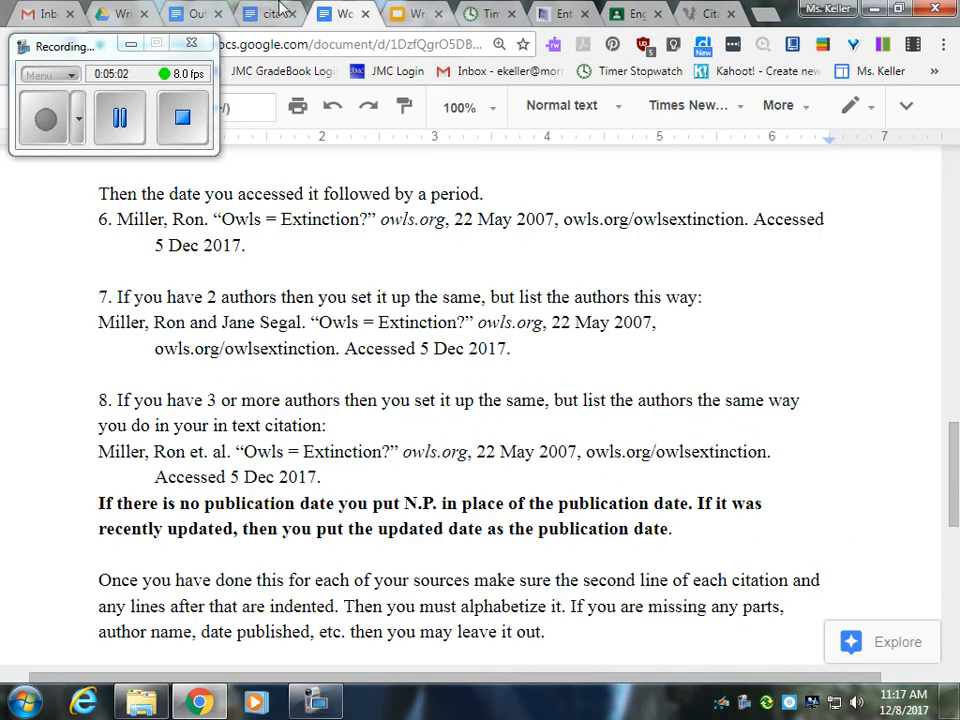
- Copy the clinexprheumatol.org source URL from the outline template/rough draft example
click(205, 12)
click(432, 498)
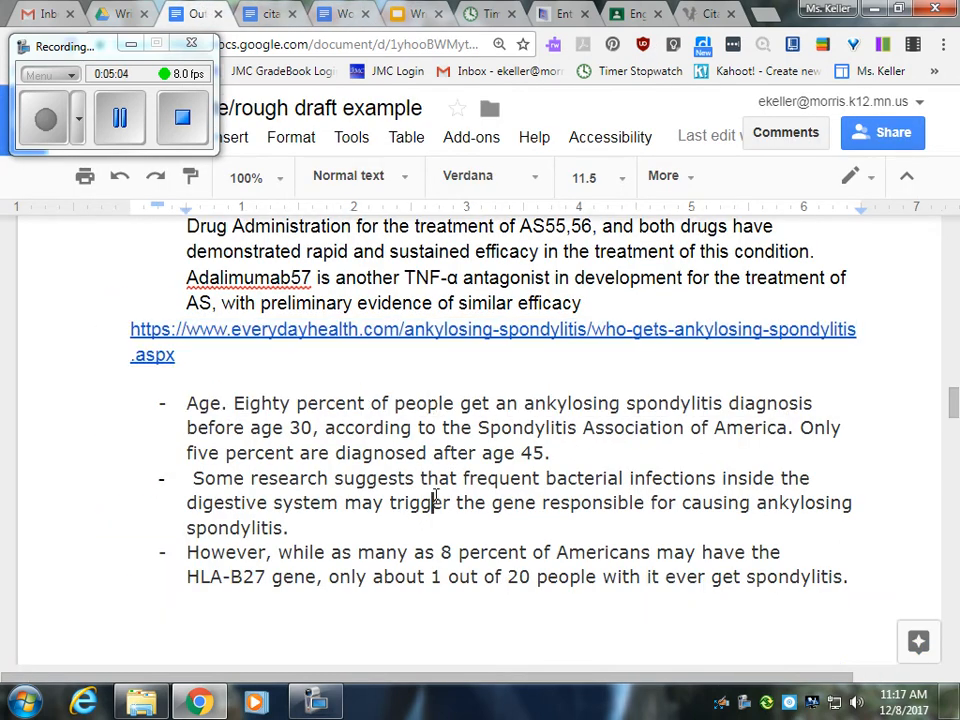
scroll(436, 493, up, 4)
scroll(436, 494, up, 6)
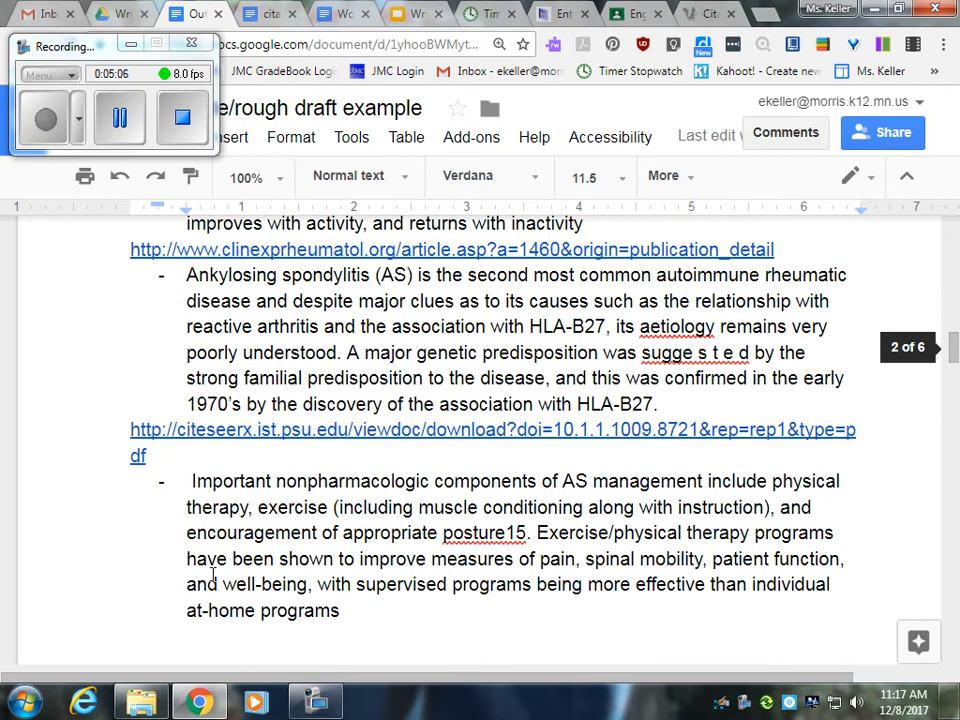
scroll(602, 404, up, 3)
drag(799, 437, 125, 437)
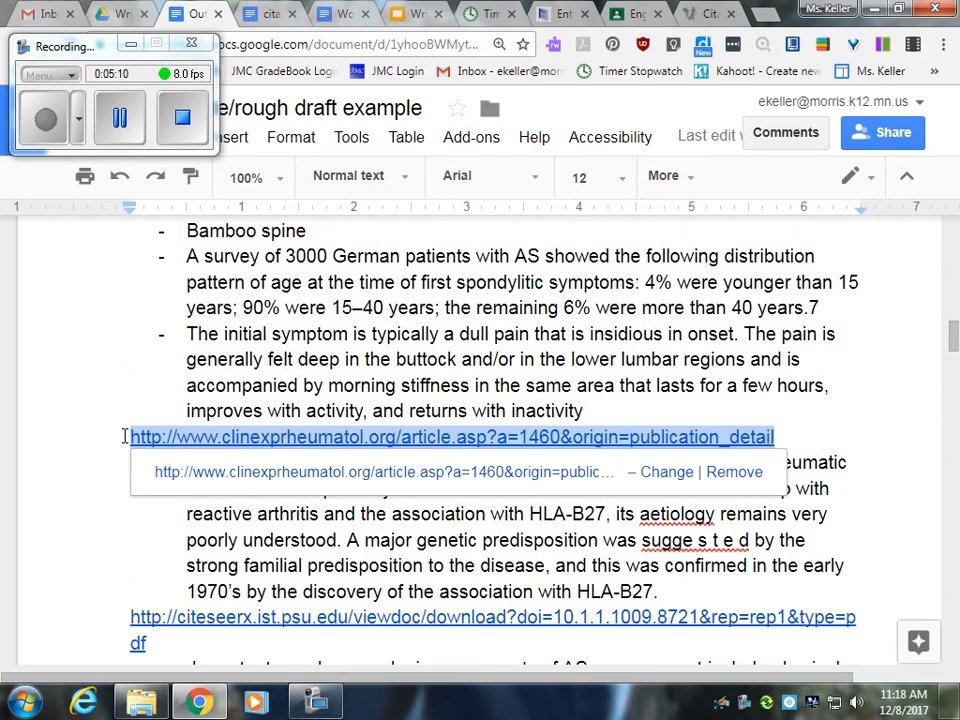
click(705, 14)
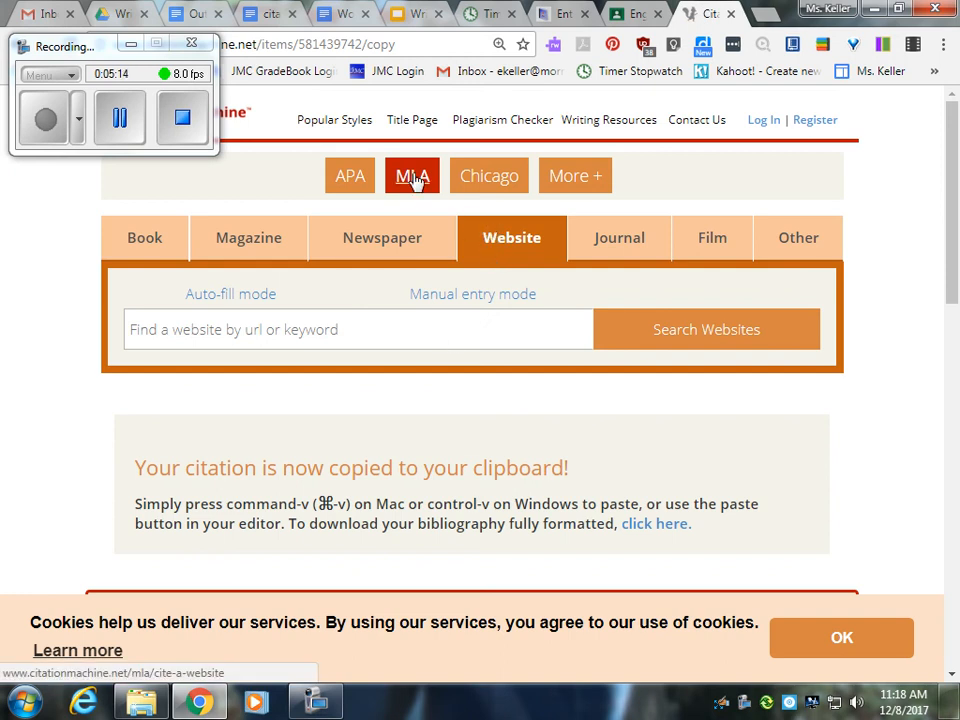
click(321, 340)
text(http://www.clinexprheumatol.org/article.asp?a=1460&origin=publication_data)
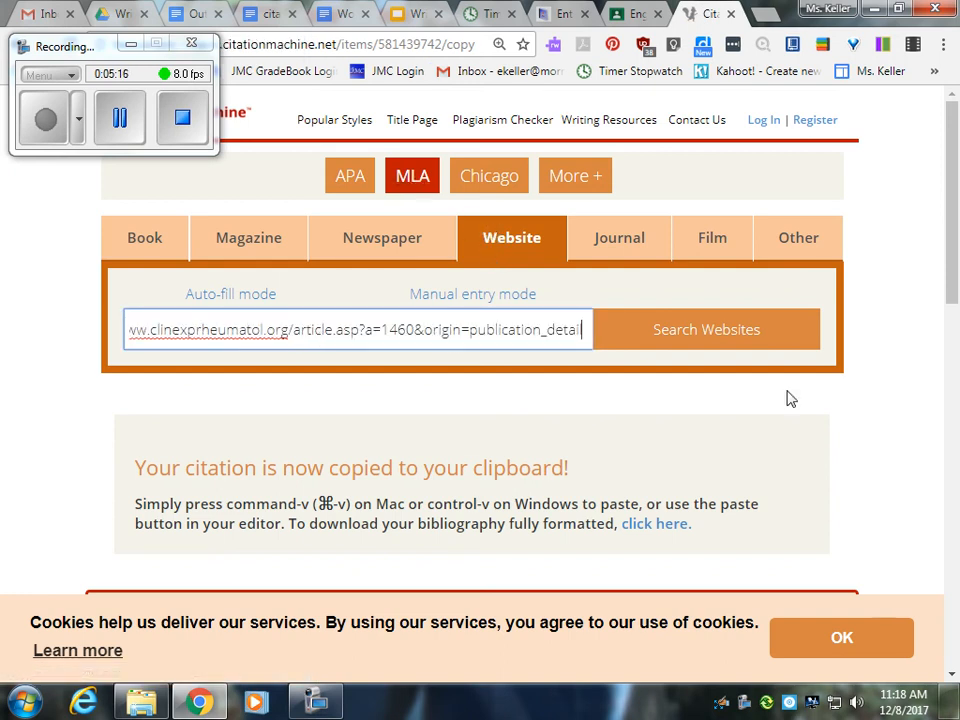
click(709, 336)
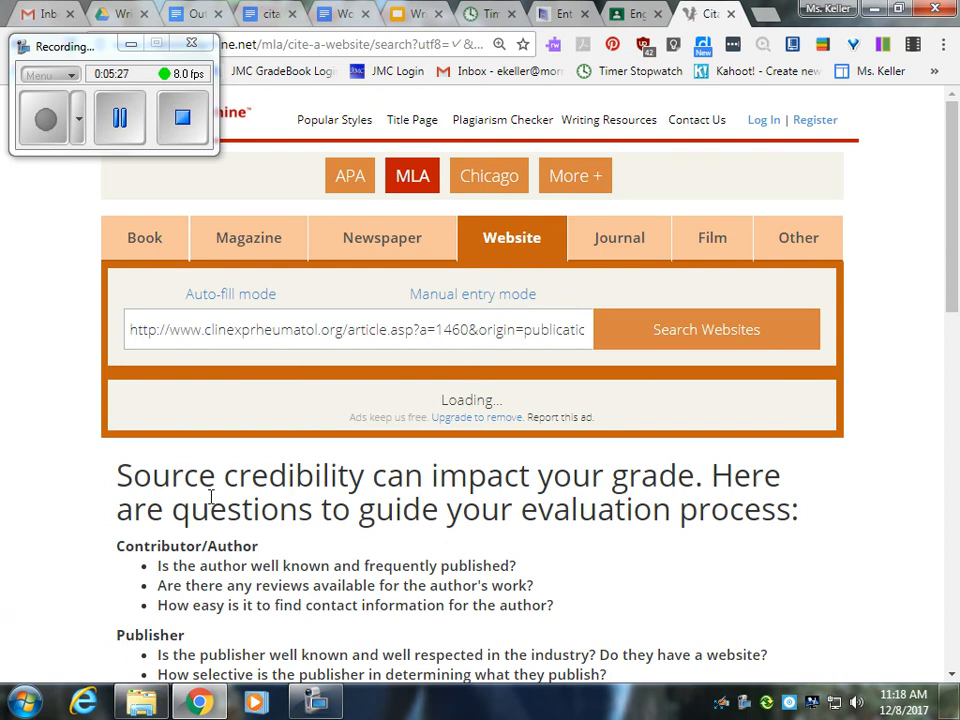
scroll(95, 456, down, 1)
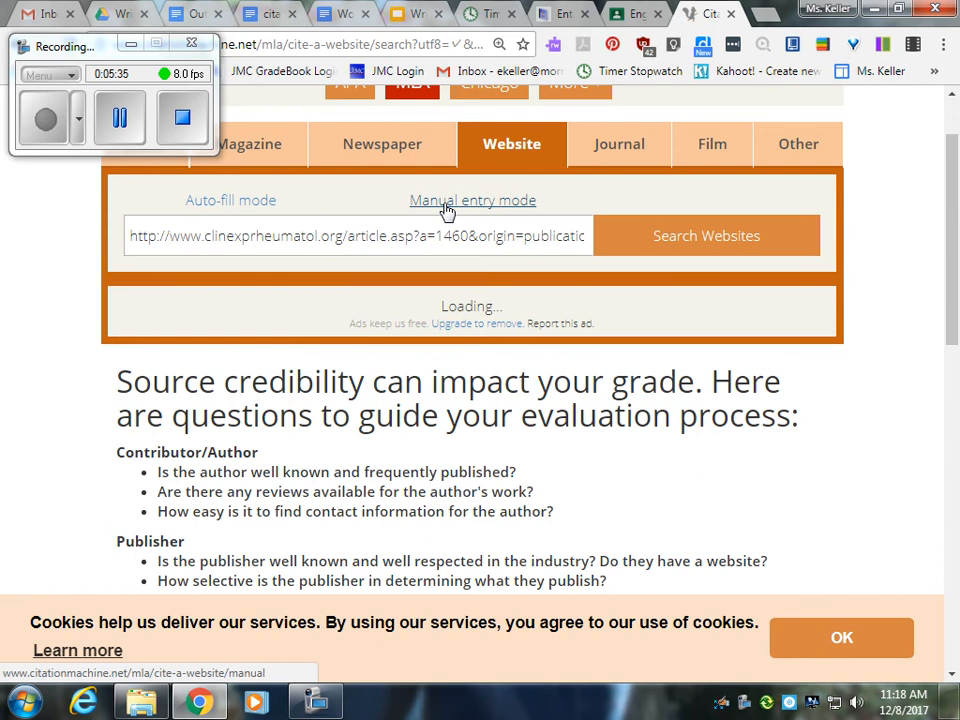
scroll(492, 440, up, 1)
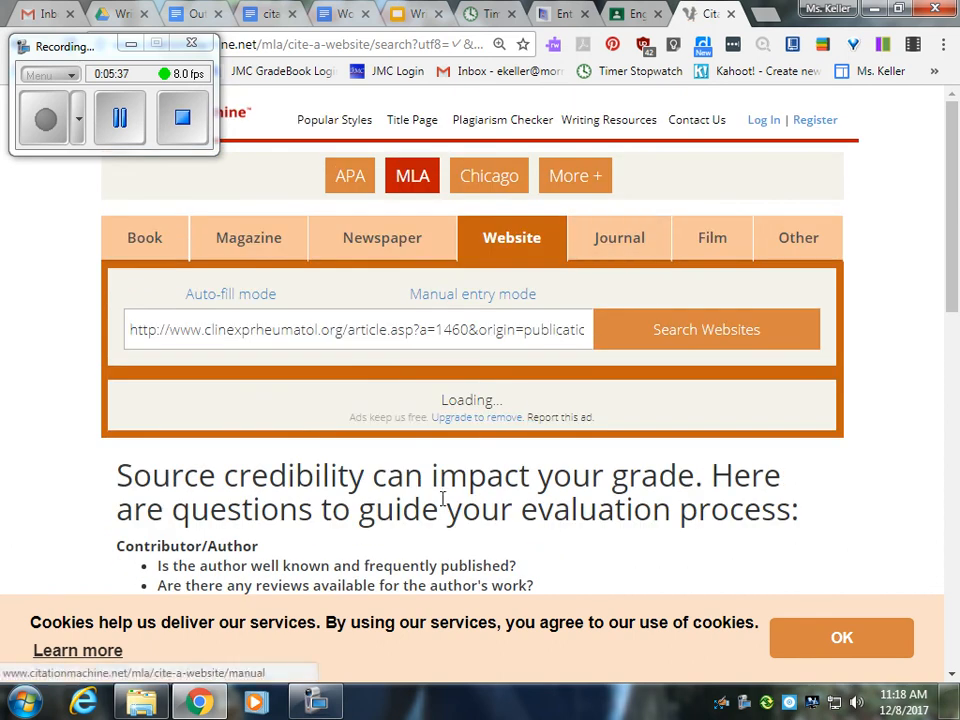
- Start a manual MLA journal article citation and set the source type to Online
click(619, 258)
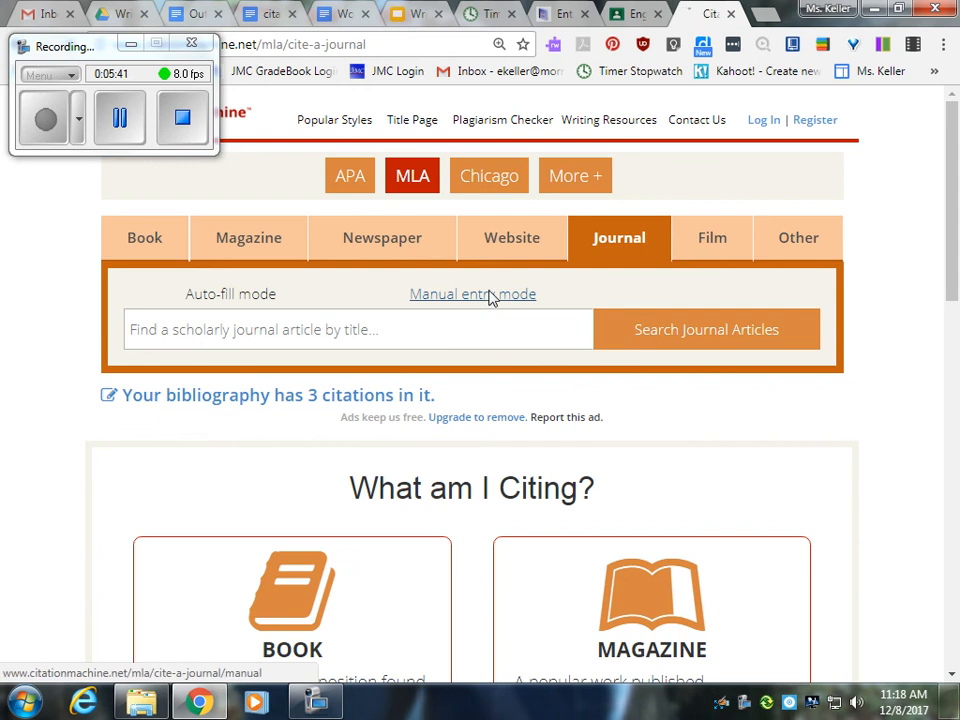
click(490, 296)
click(345, 465)
scroll(317, 440, down, 1)
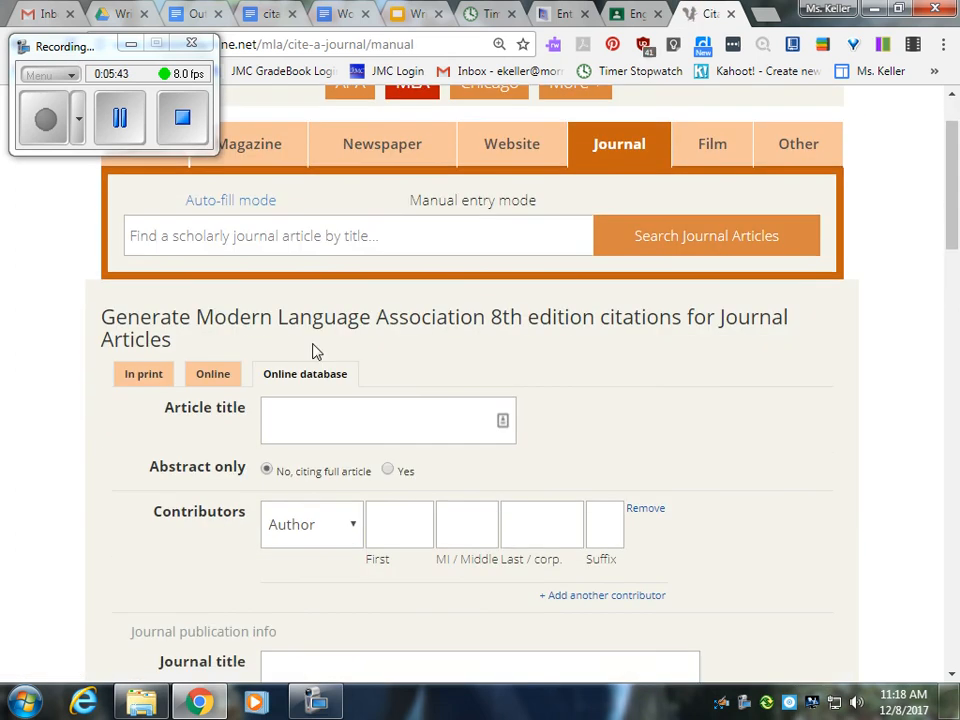
click(214, 374)
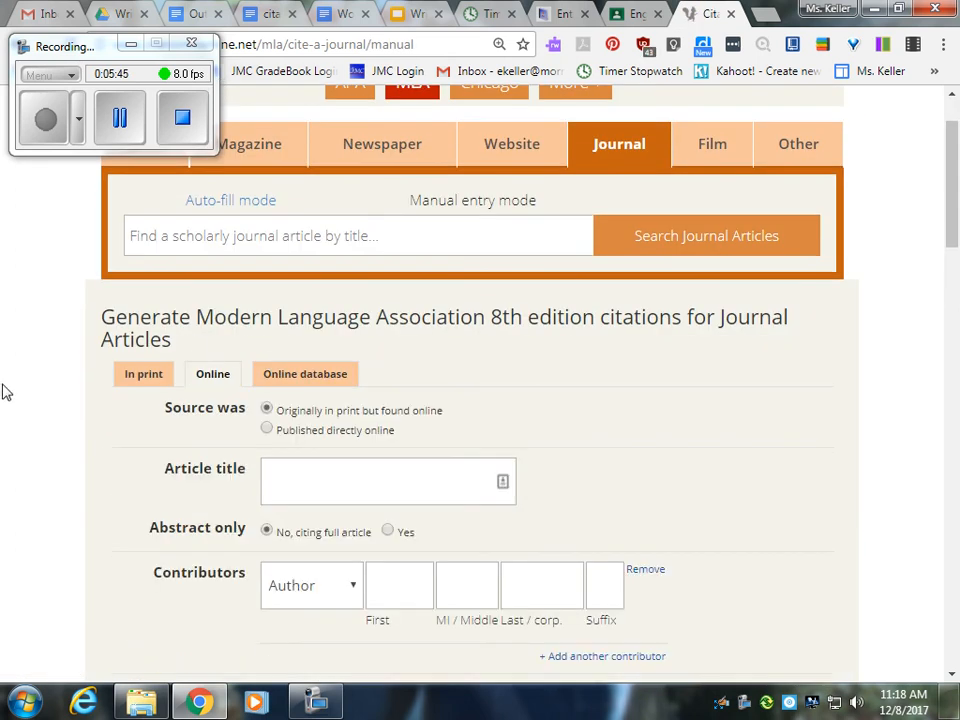
- Open the clinexprheumatol.org article linked in the outline/rough draft example and check its title and author names
click(265, 14)
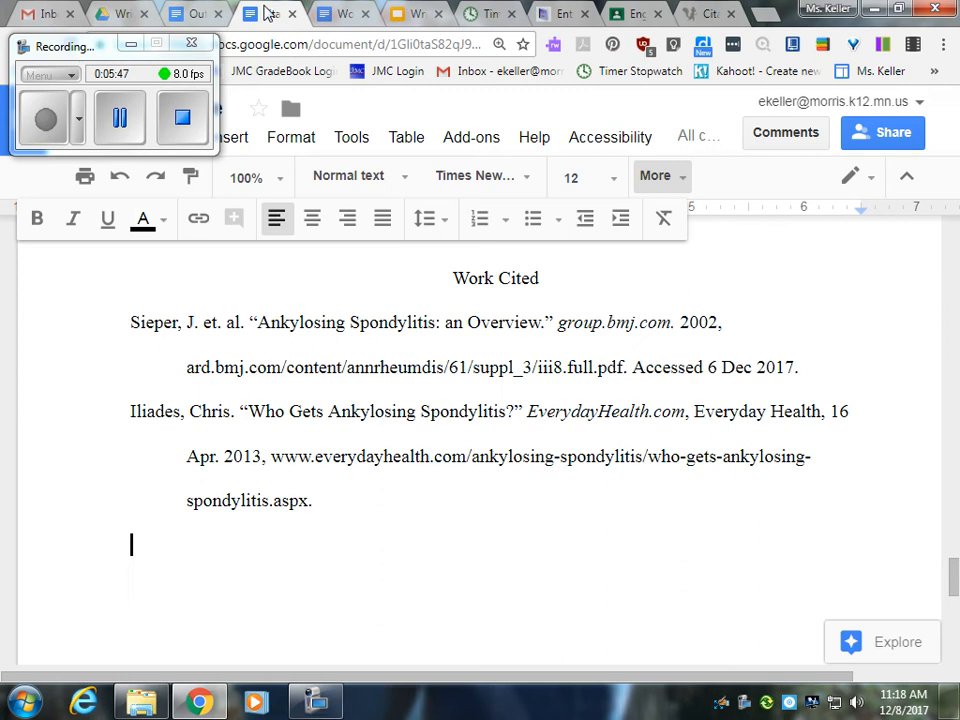
click(343, 14)
click(190, 14)
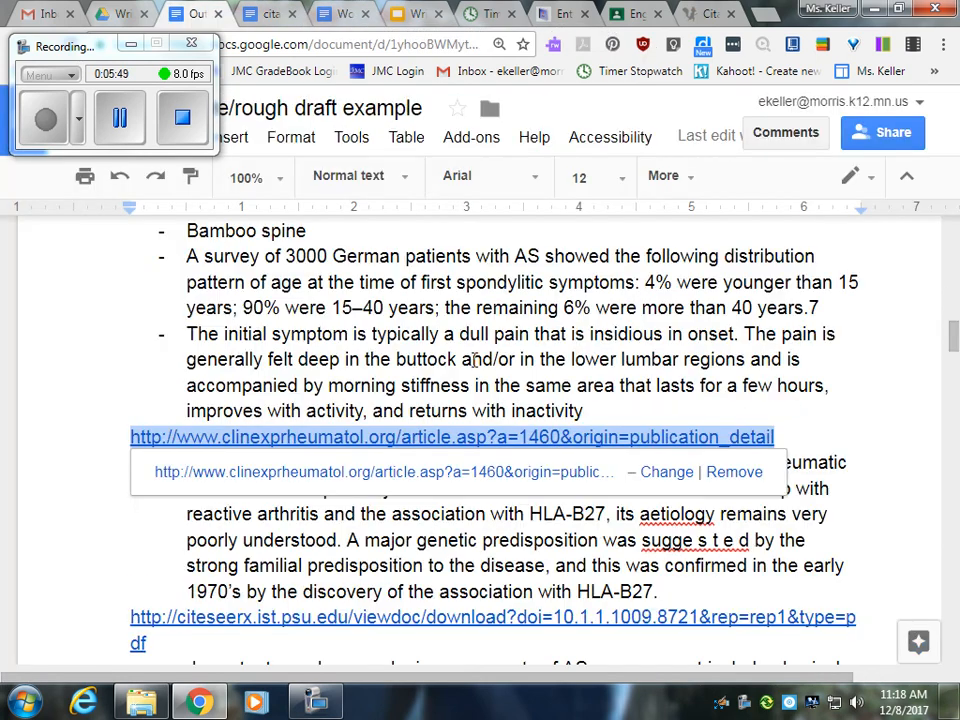
click(525, 481)
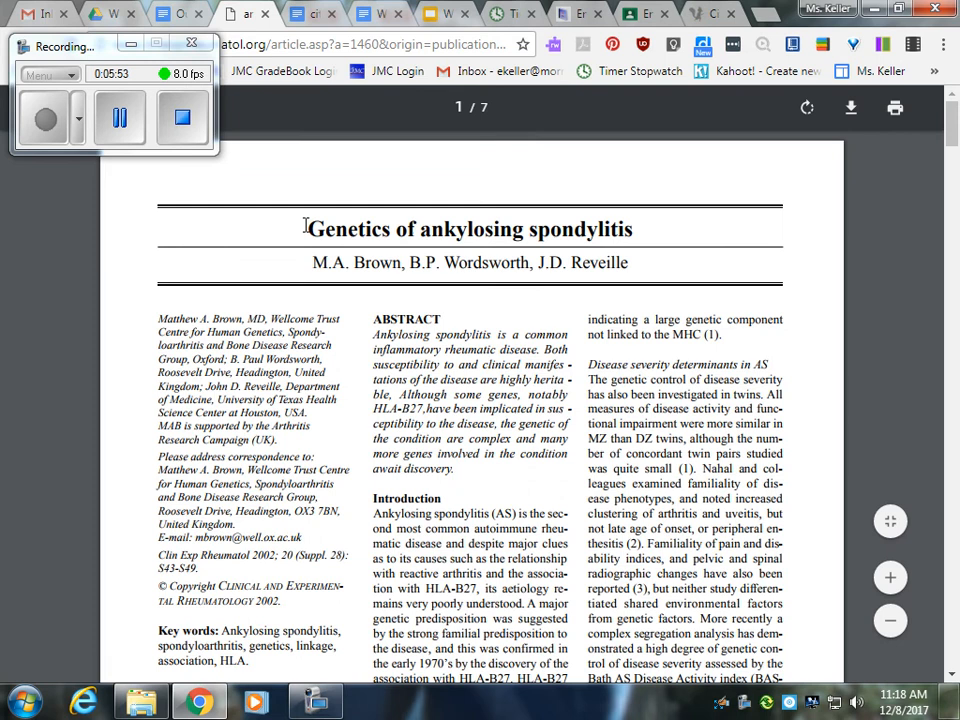
drag(307, 229, 594, 237)
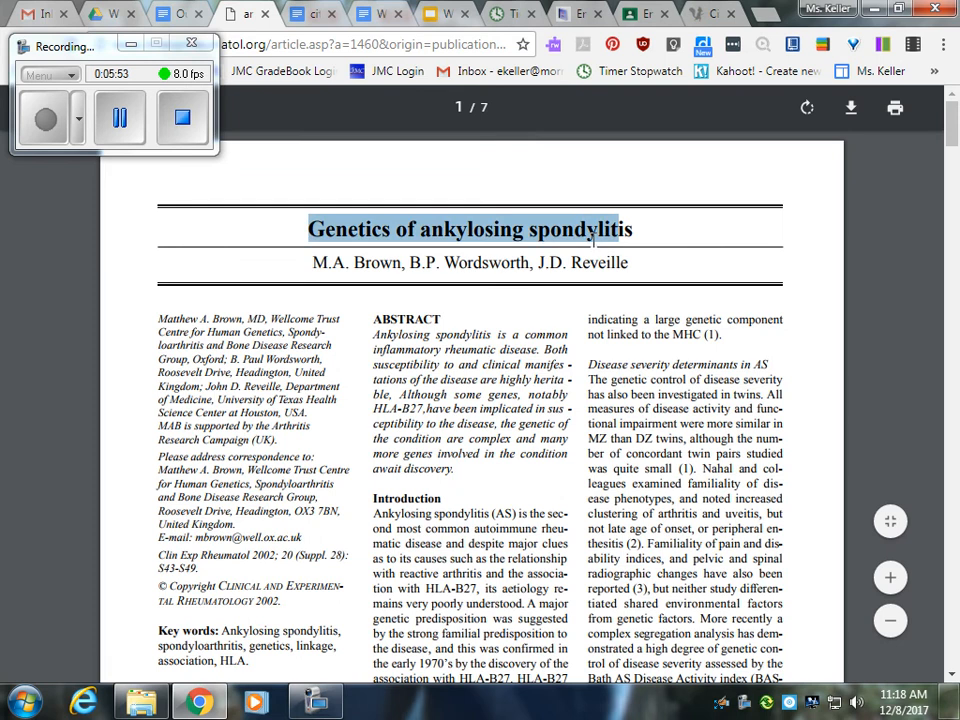
drag(312, 262, 597, 263)
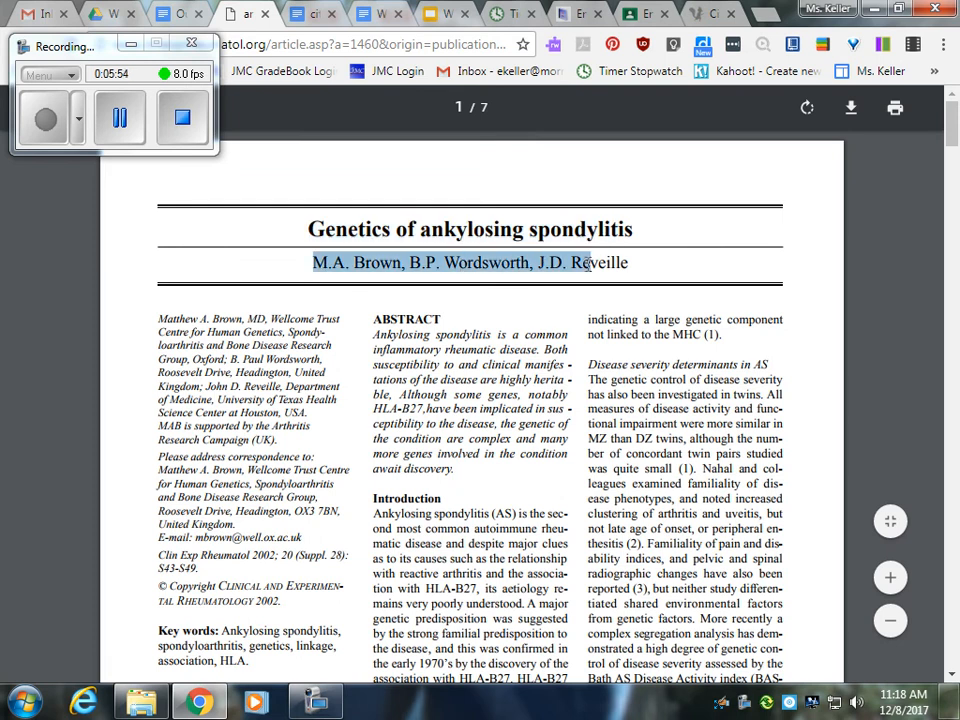
- Enter "Genetics of Ankylosing Spondylitis" as the article title in the Citation Machine journal form
click(706, 15)
click(371, 484)
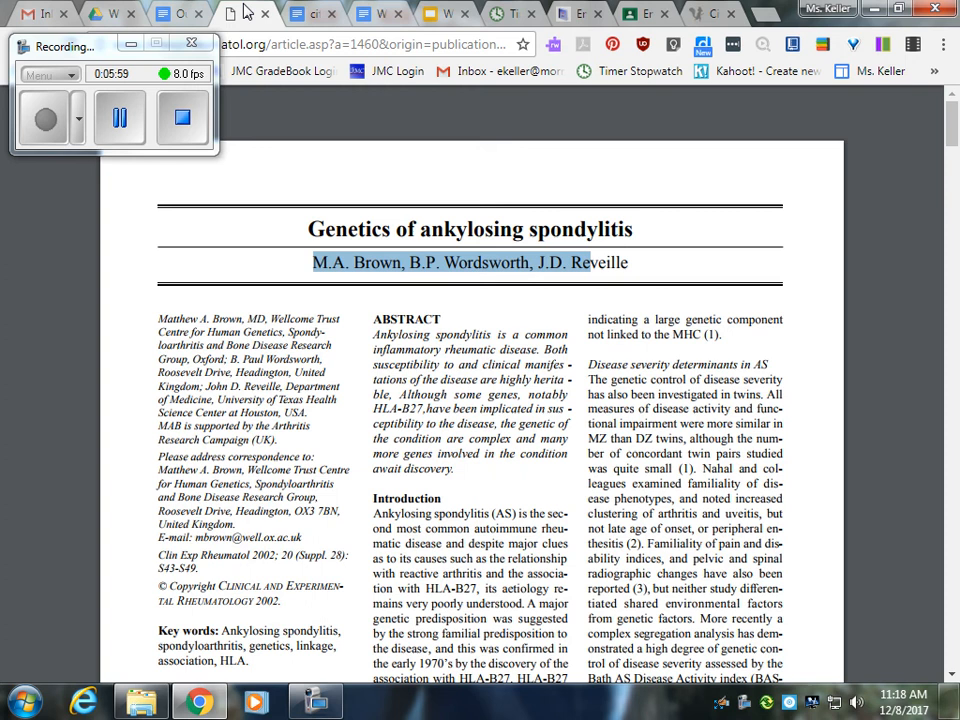
click(250, 13)
click(688, 13)
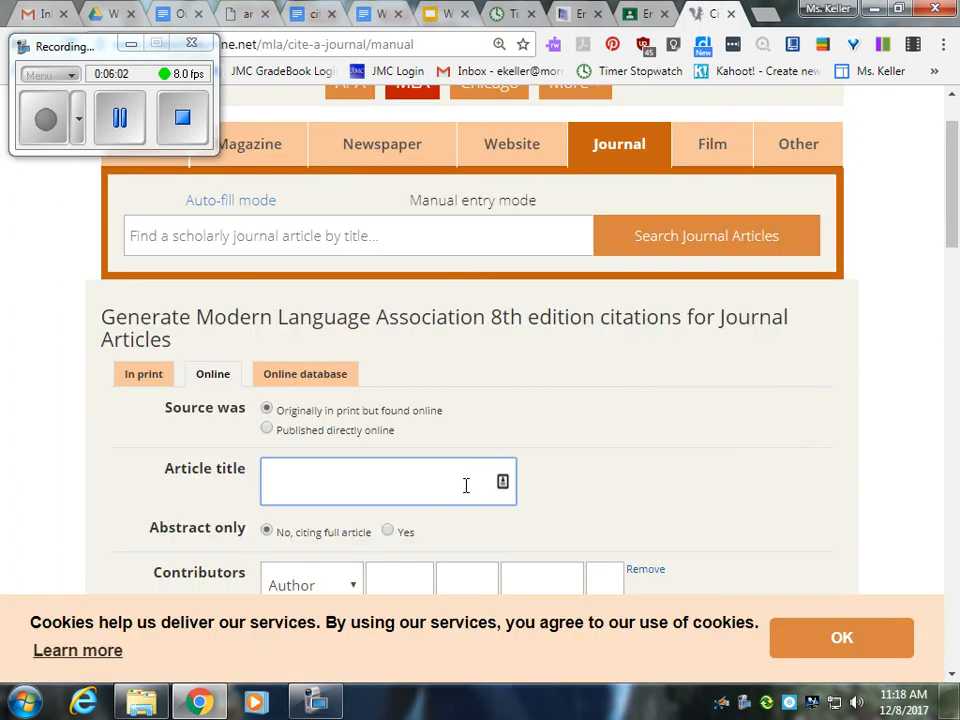
text(Genetics of )
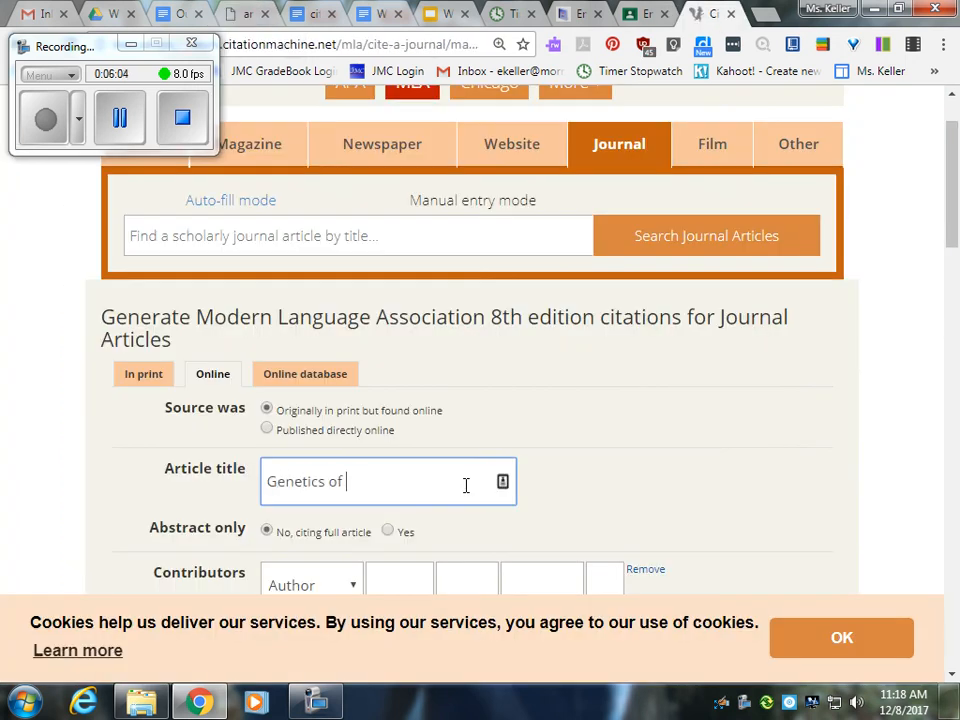
text(Ankylosing Spond)
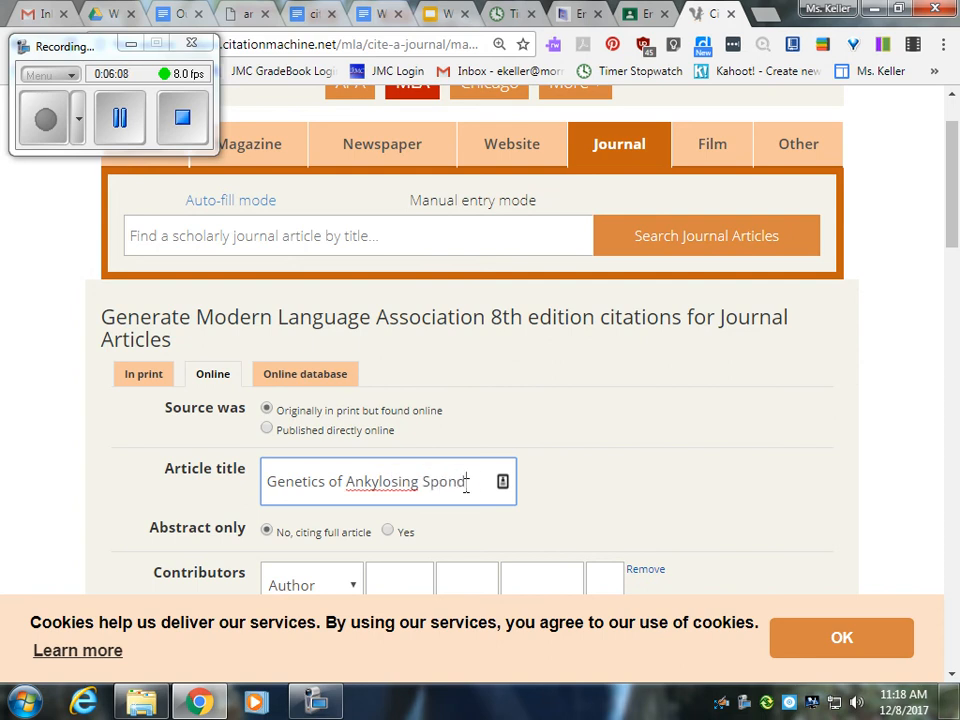
text(ylitis)
- Fill in the first author's first and last name in the contributors, using the names given in the article
scroll(491, 360, down, 2)
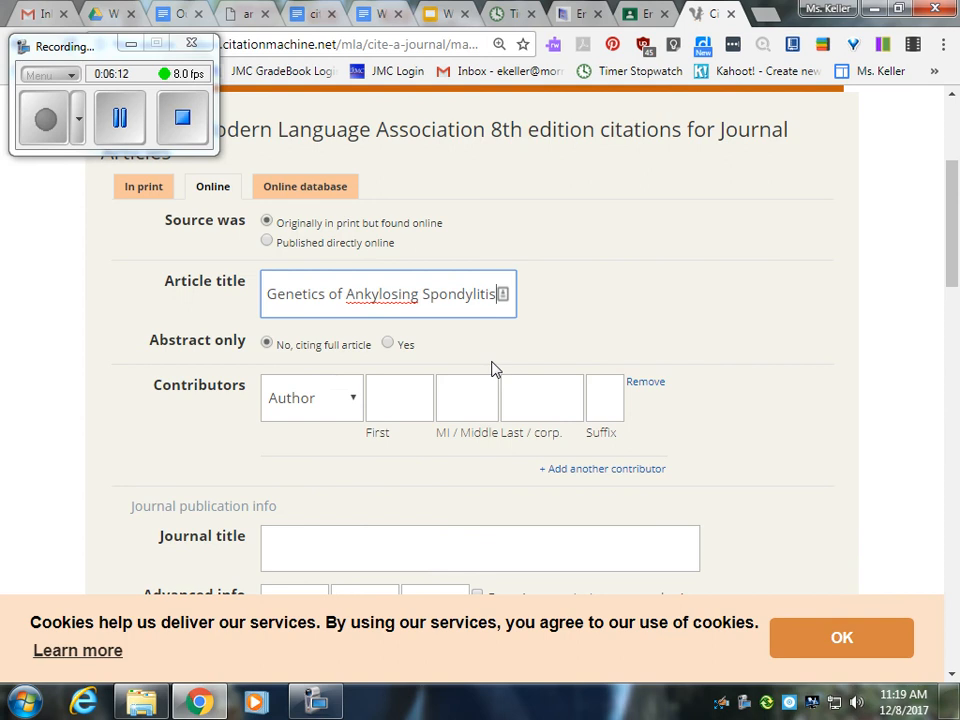
click(389, 410)
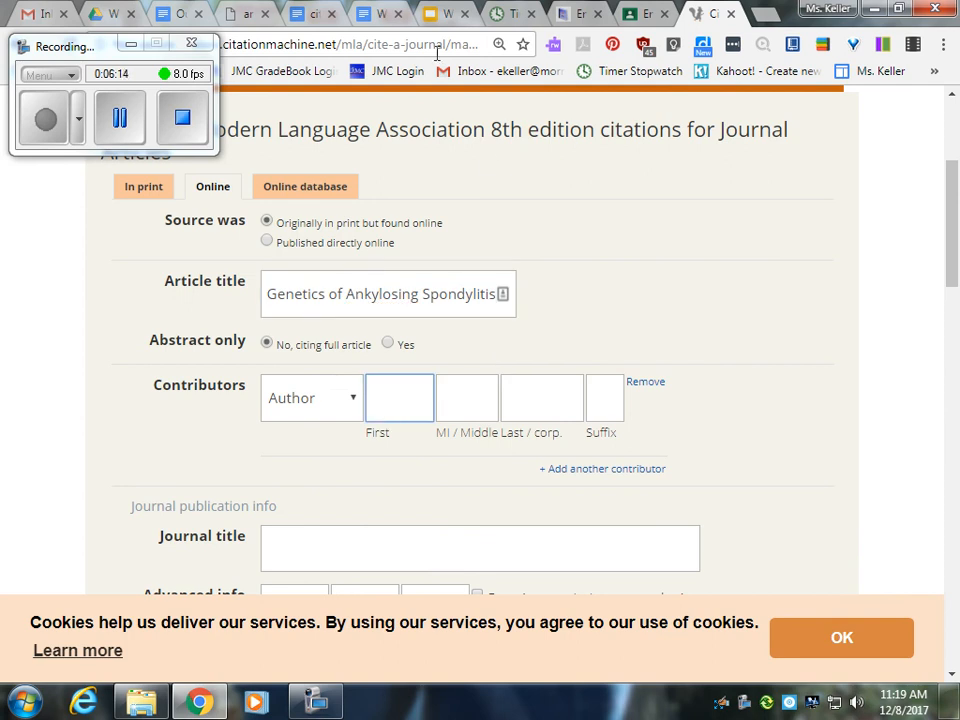
click(248, 13)
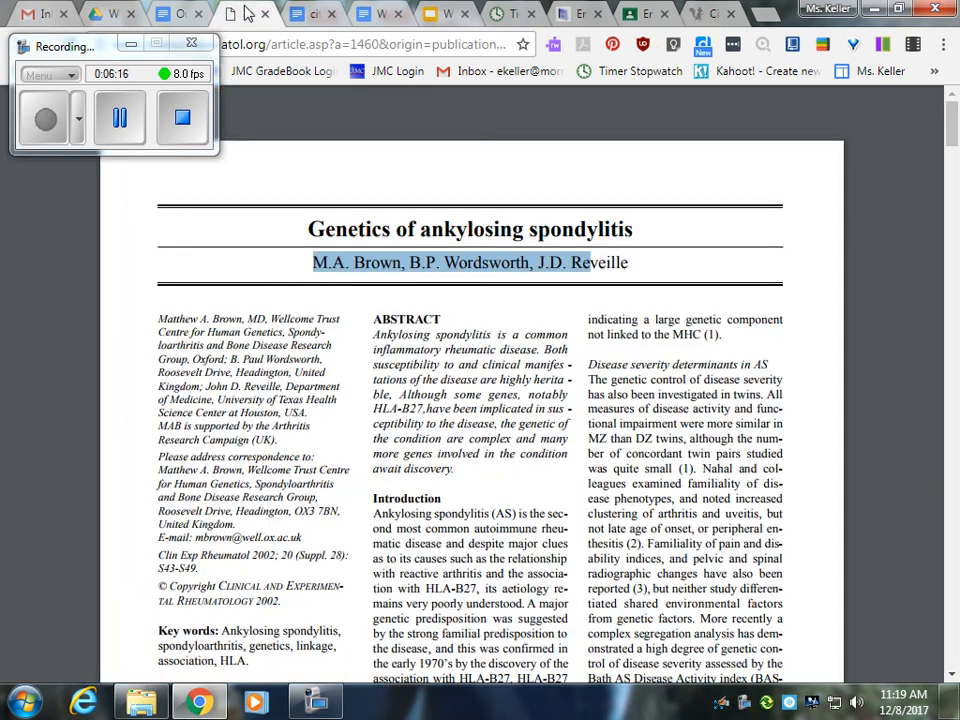
click(699, 11)
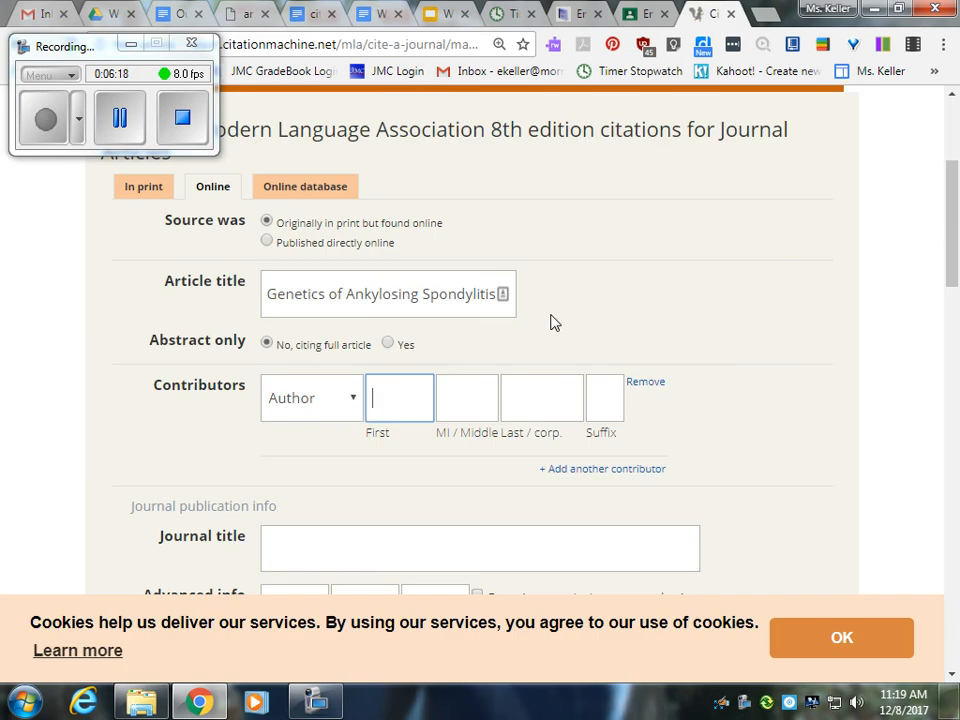
text(Math)
text(hew)
key(Tab)
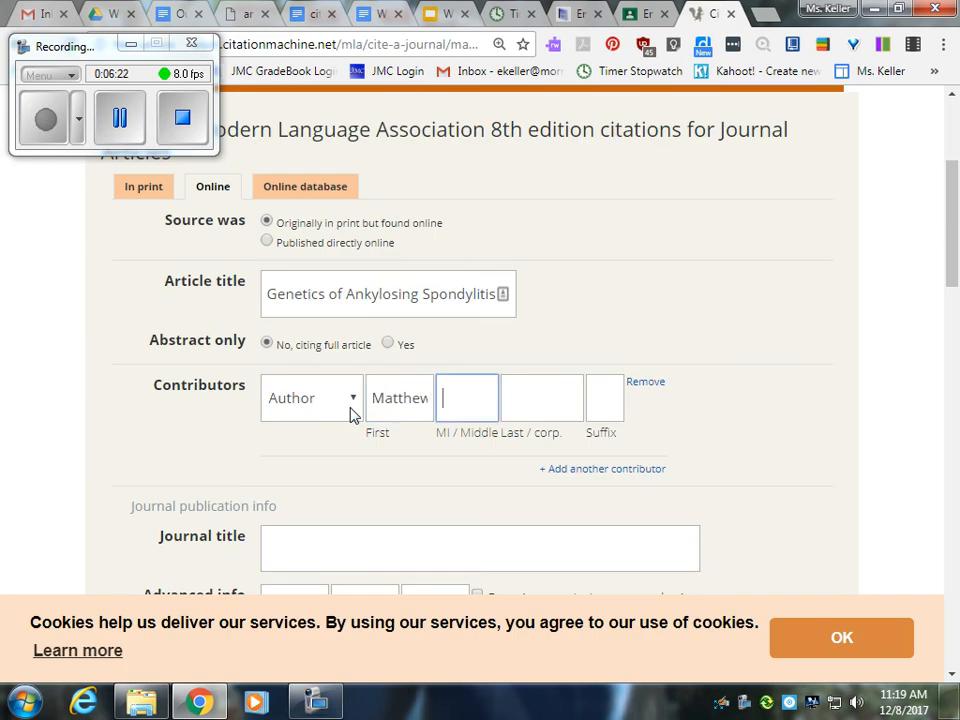
key(Tab)
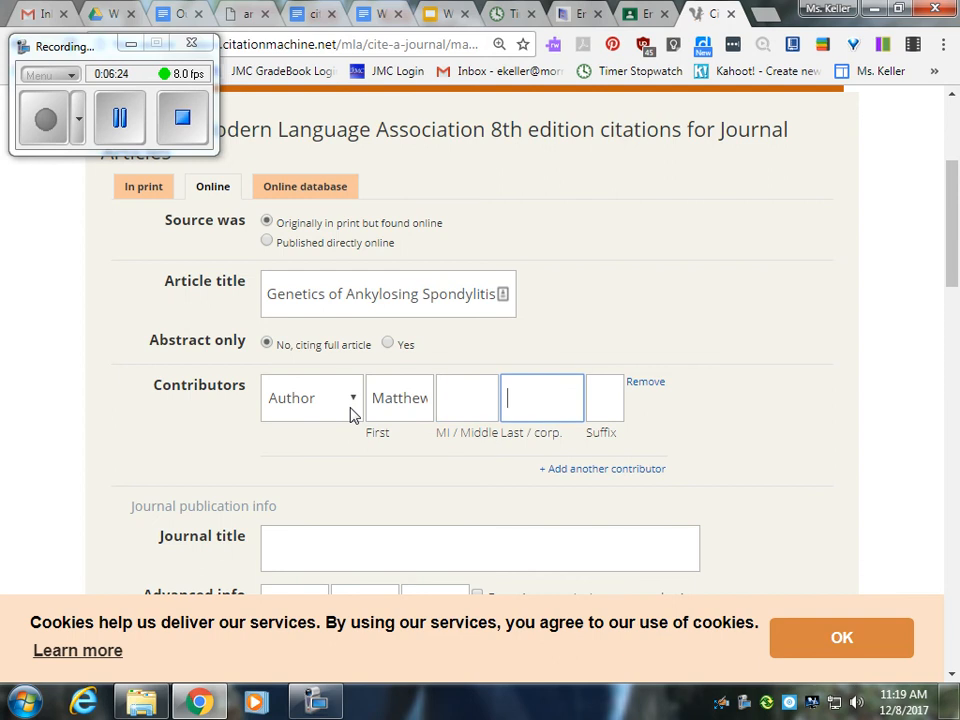
text(Brown)
- Add a second author to the contributors with the first initial, middle name and last name from the article
click(617, 481)
click(252, 13)
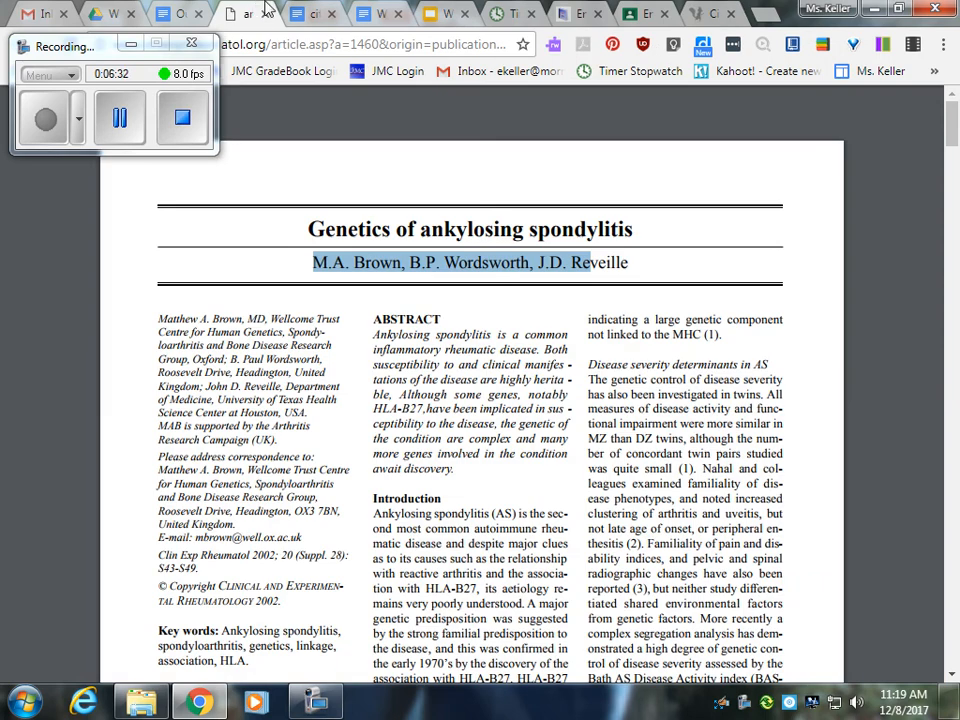
click(708, 13)
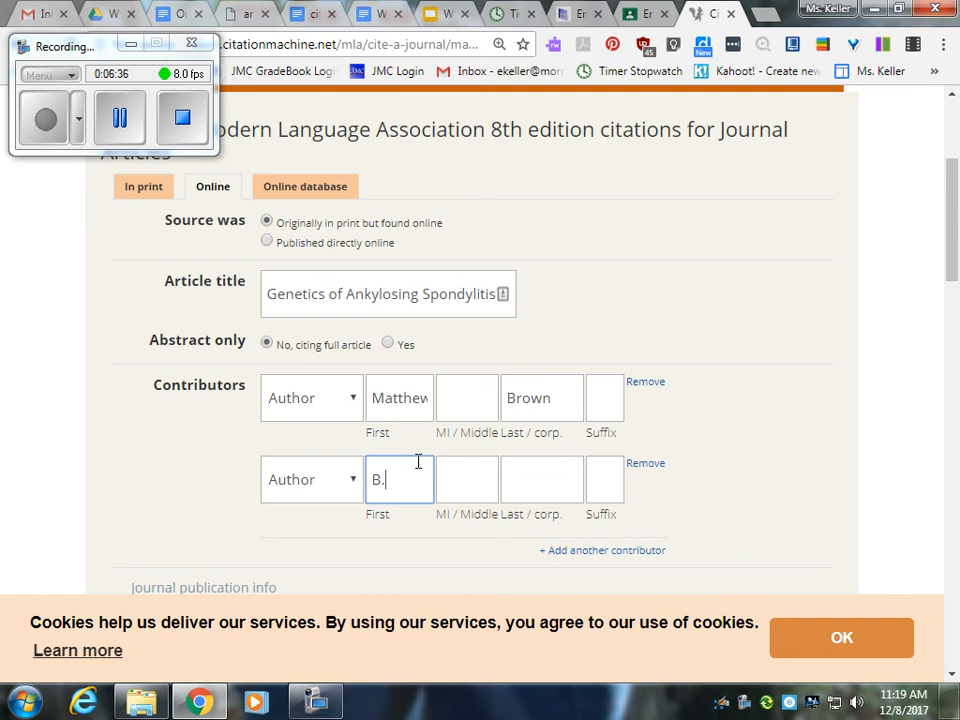
key(Tab)
text(Paul)
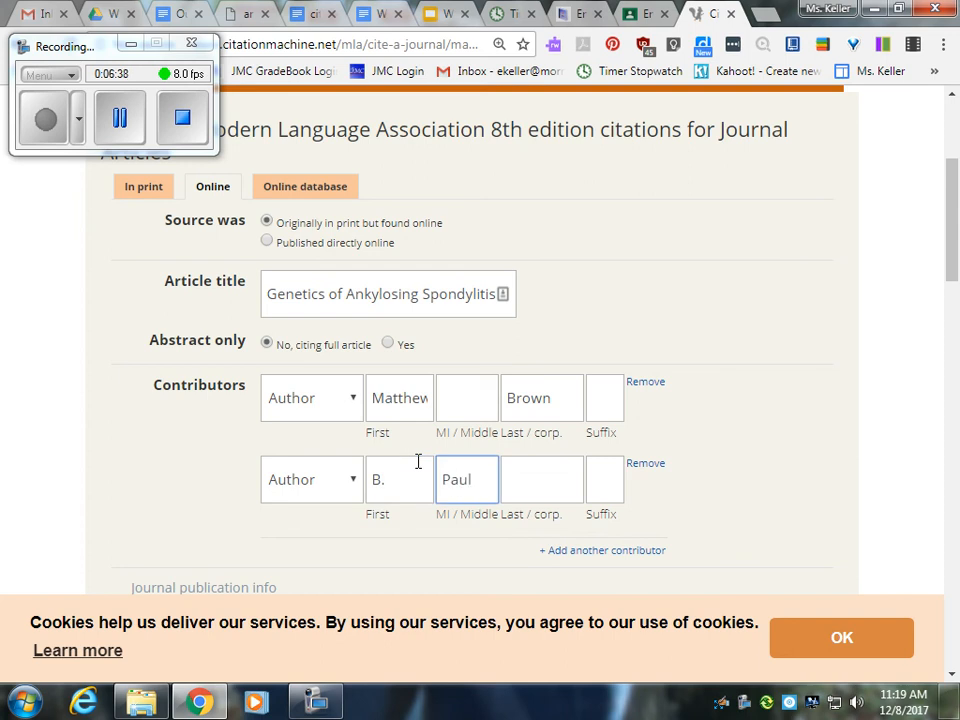
key(Tab)
text(Wordsworth)
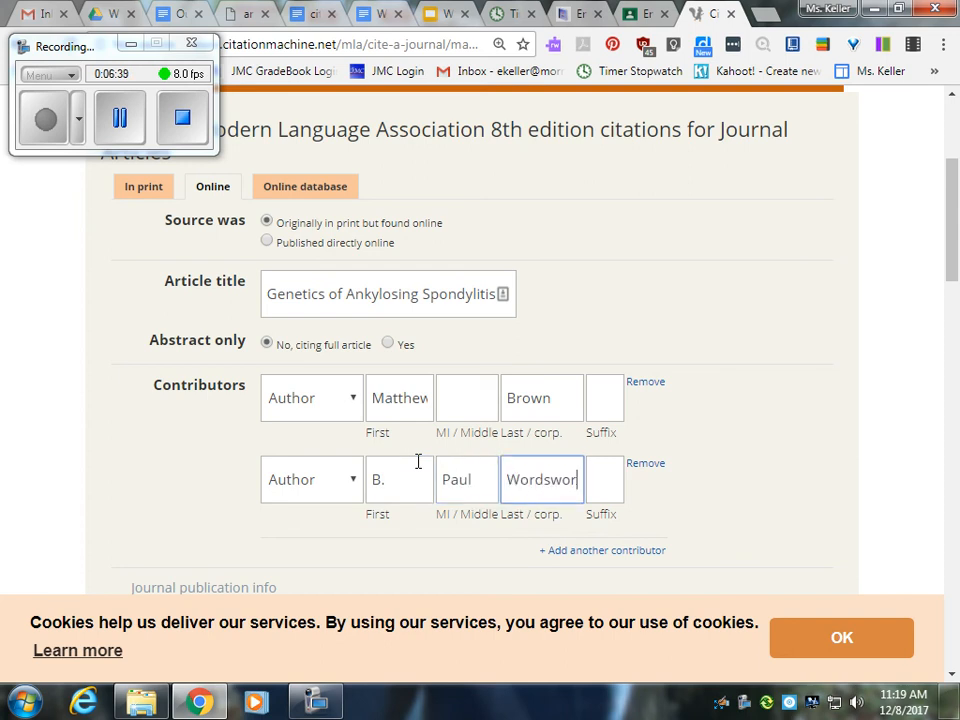
- Add a third author with the full name from the article, and fill in the first author's middle initial
click(610, 551)
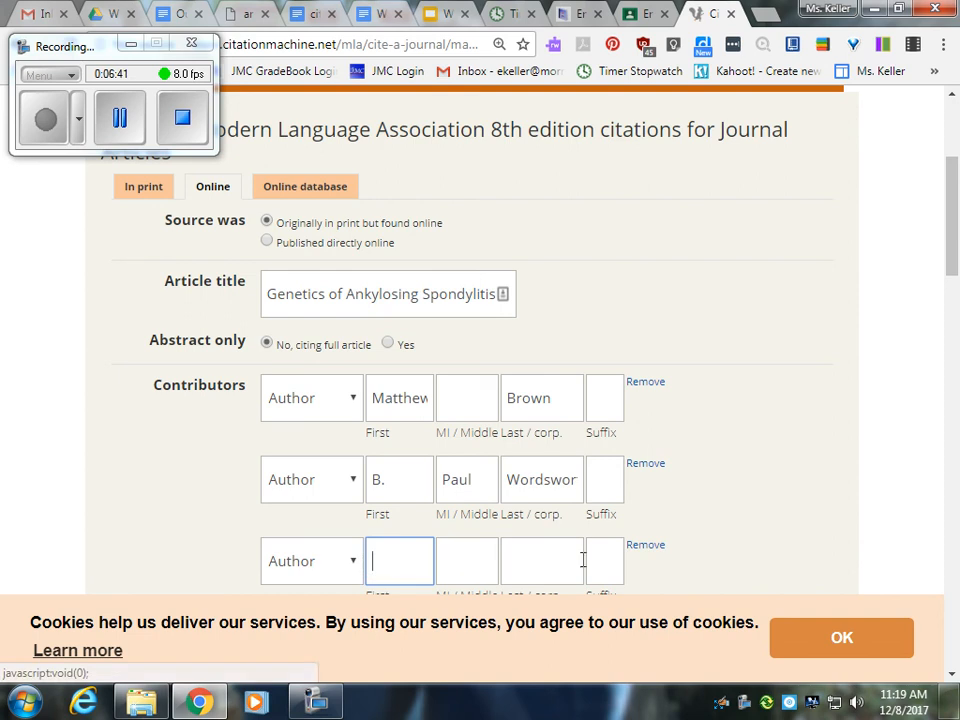
click(245, 13)
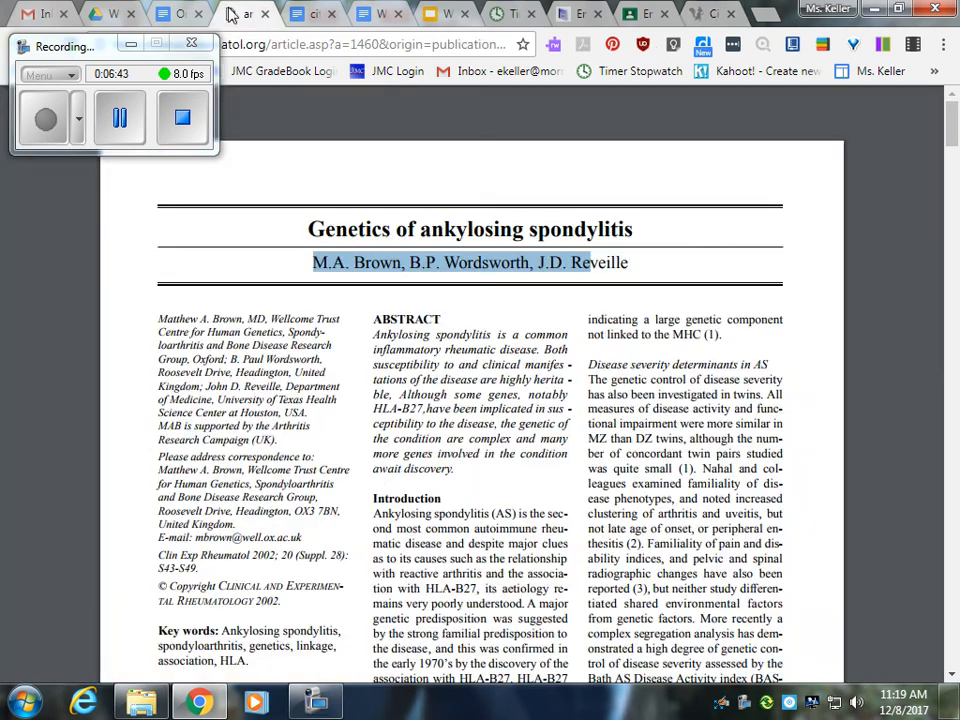
click(632, 265)
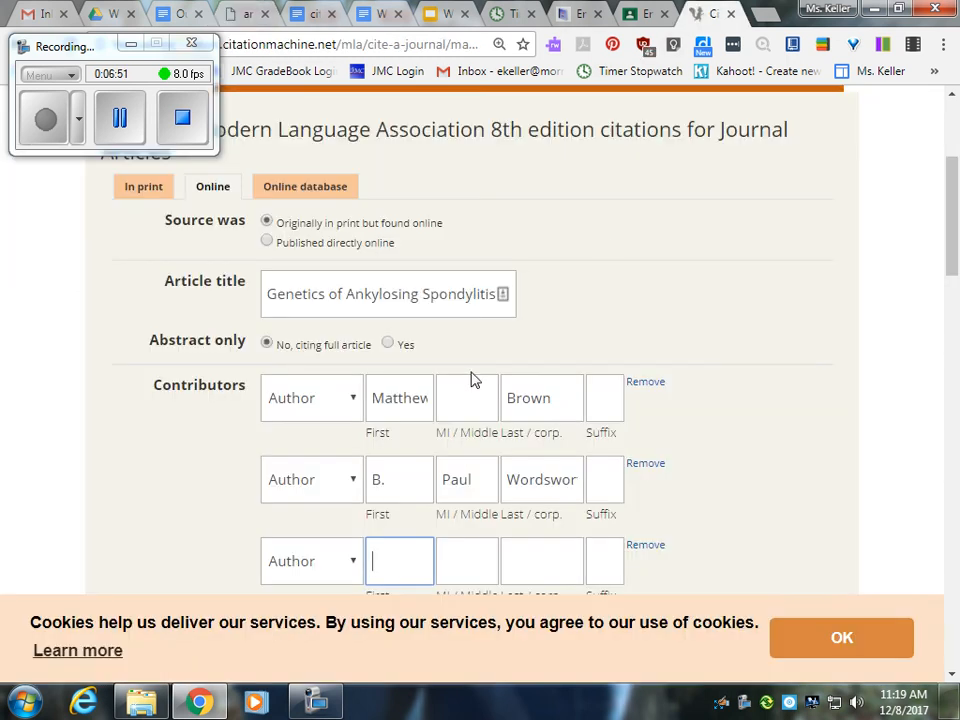
text(hn)
key(Tab)
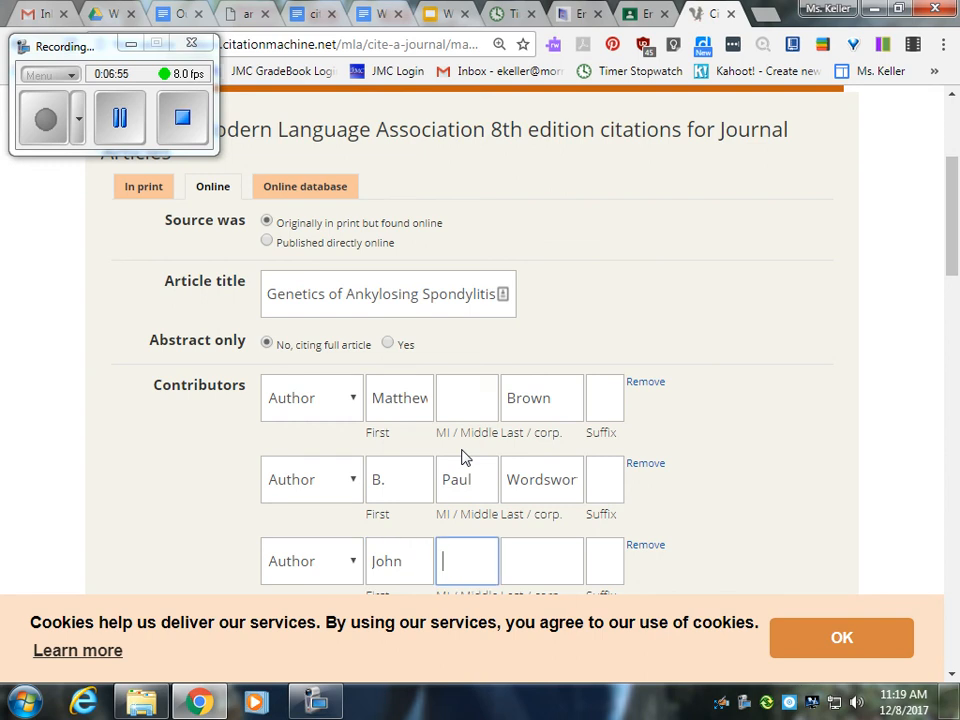
text(d.)
click(463, 404)
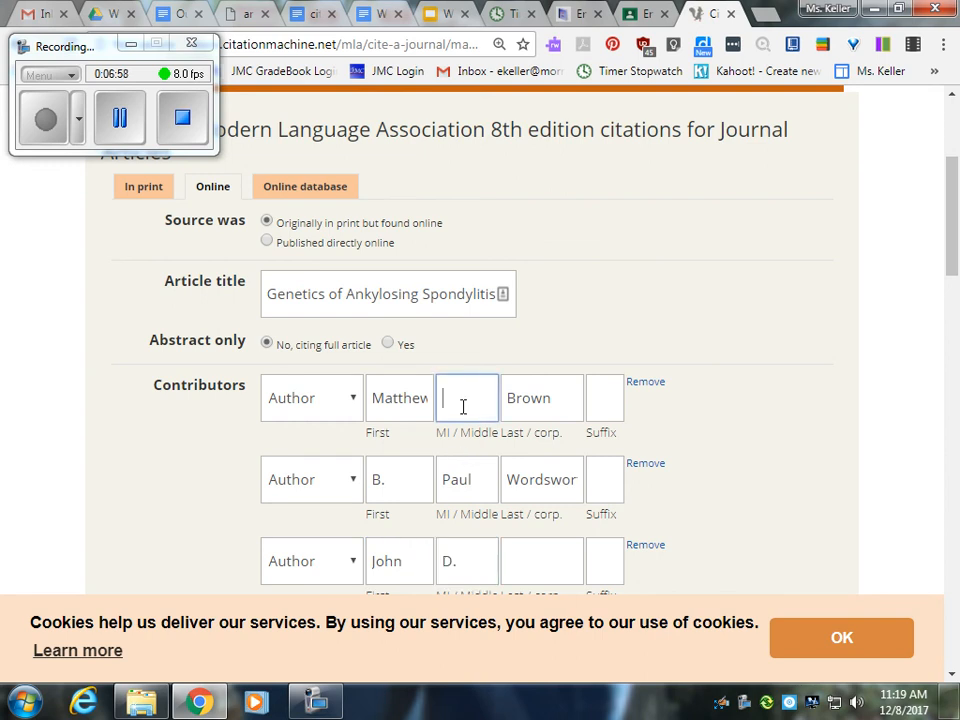
click(526, 545)
text(Reve)
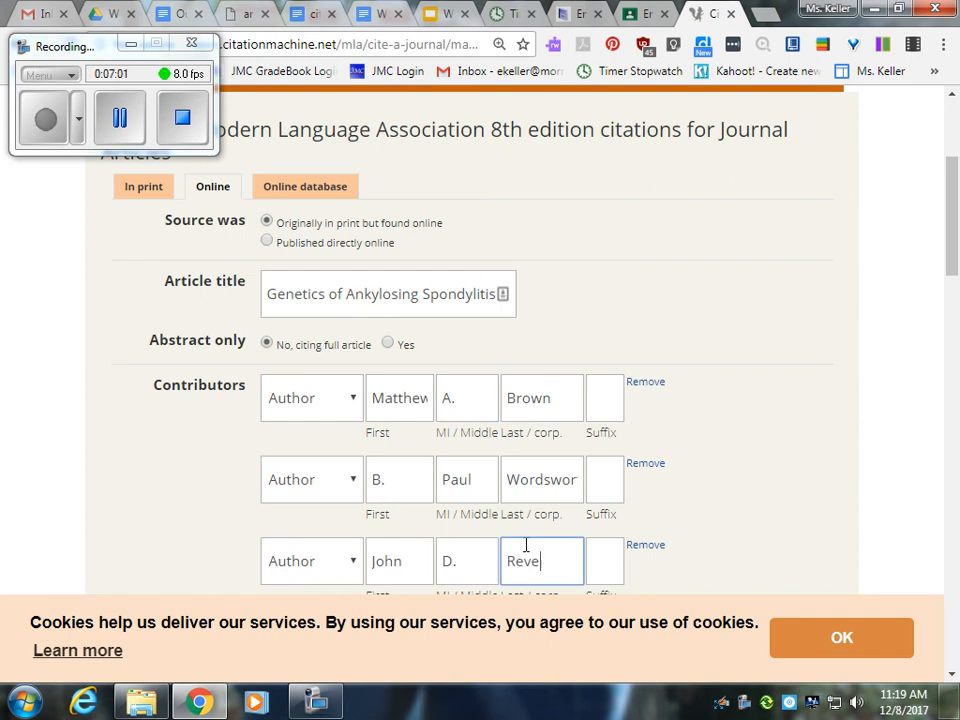
text(ille)
- Look through the article's first pages for the journal title and page numbering that the journal publication info asks for
click(235, 14)
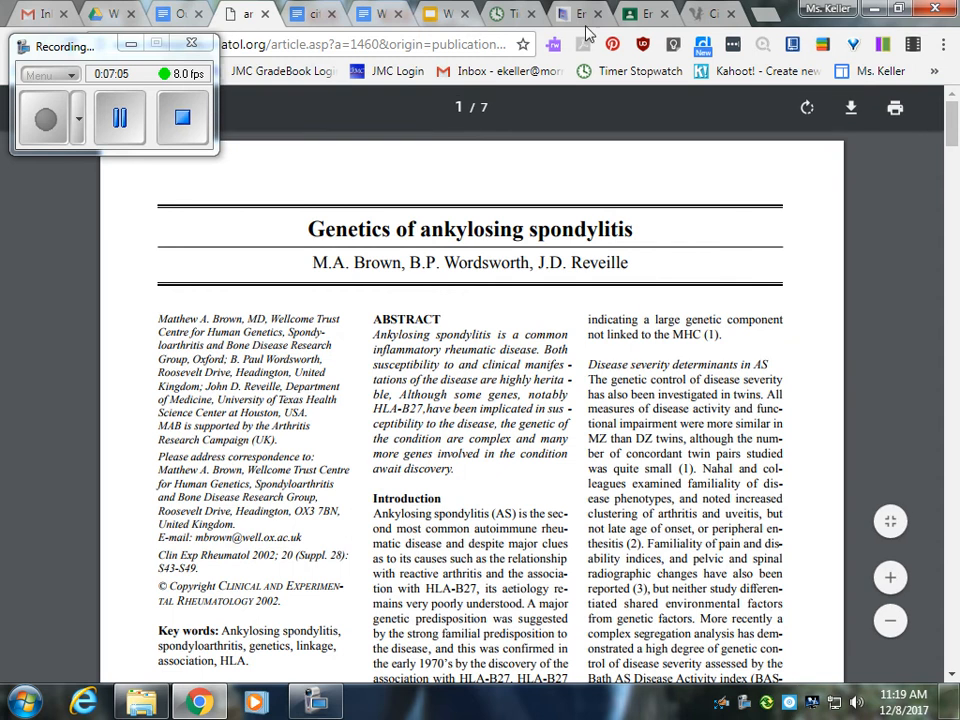
click(690, 10)
scroll(397, 567, down, 4)
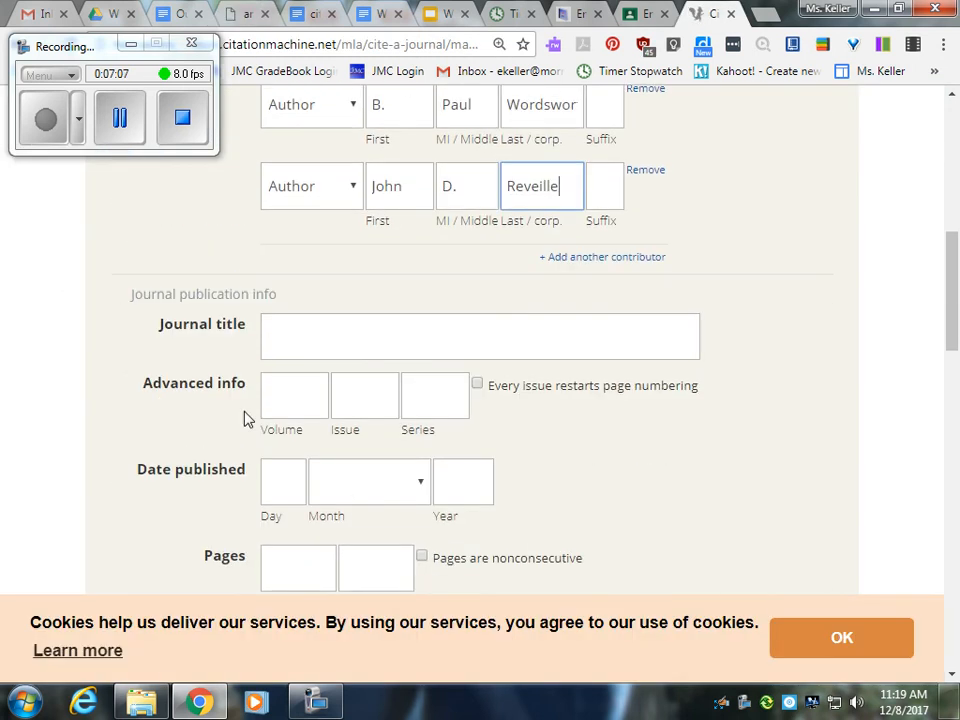
click(359, 342)
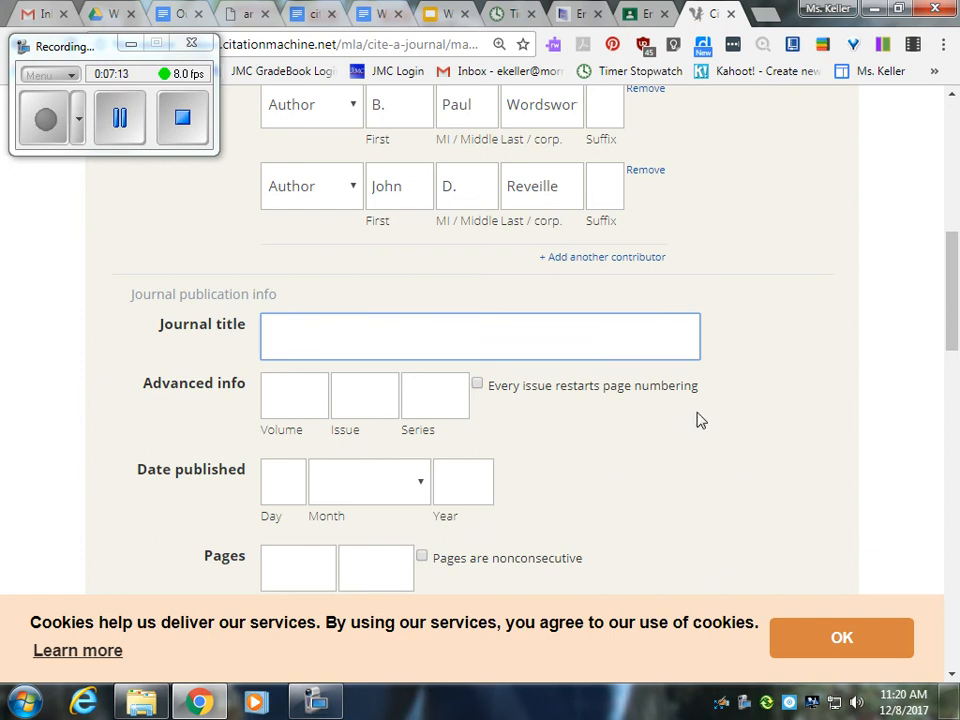
click(226, 12)
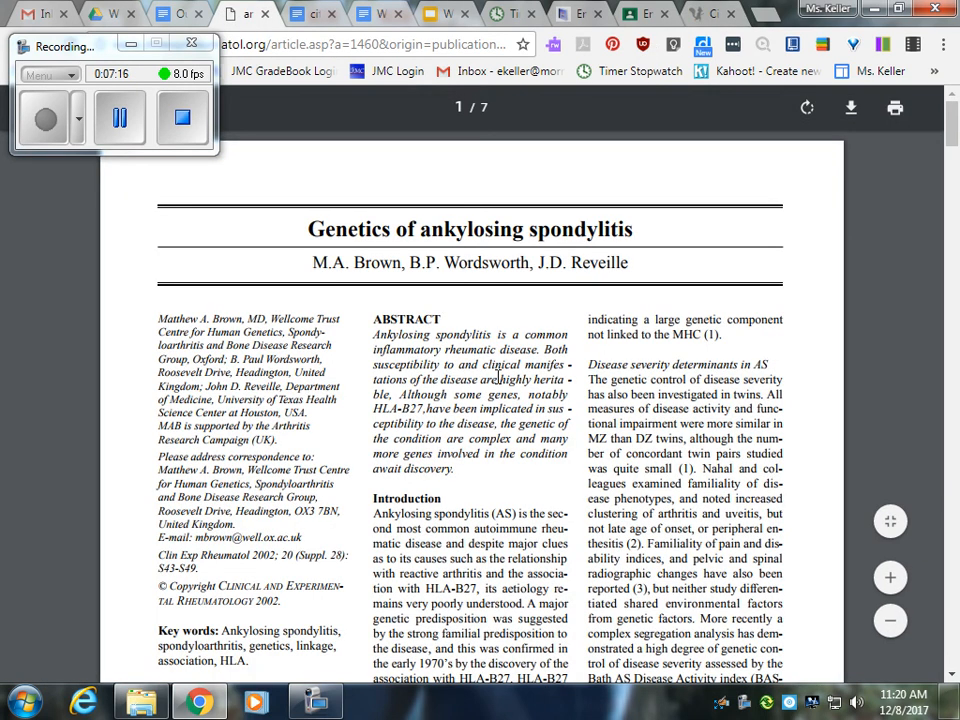
scroll(497, 373, down, 12)
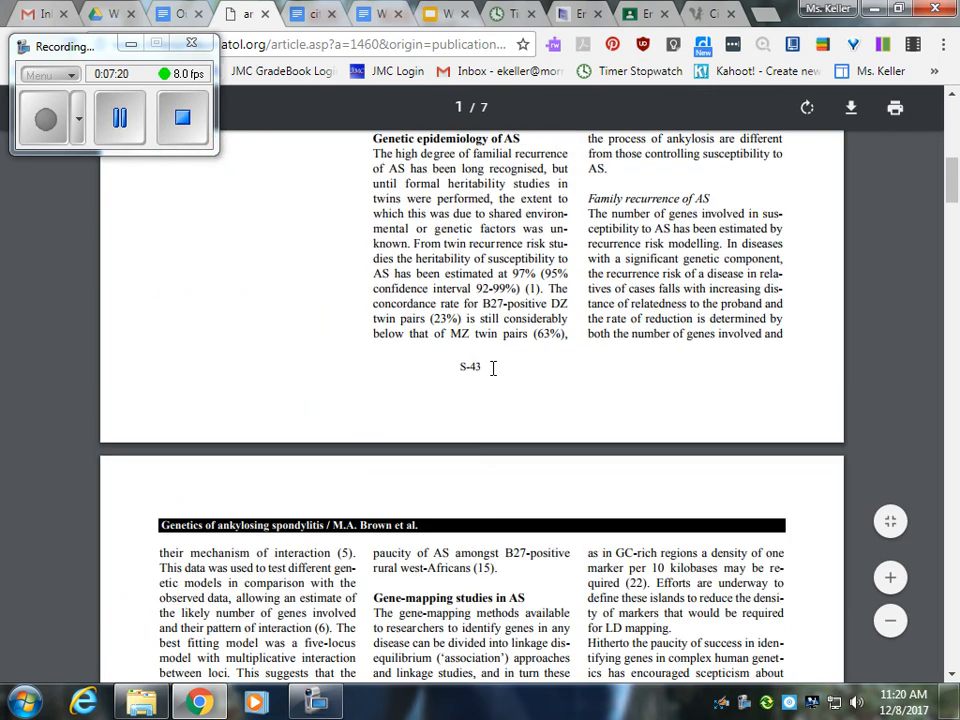
scroll(493, 368, down, 8)
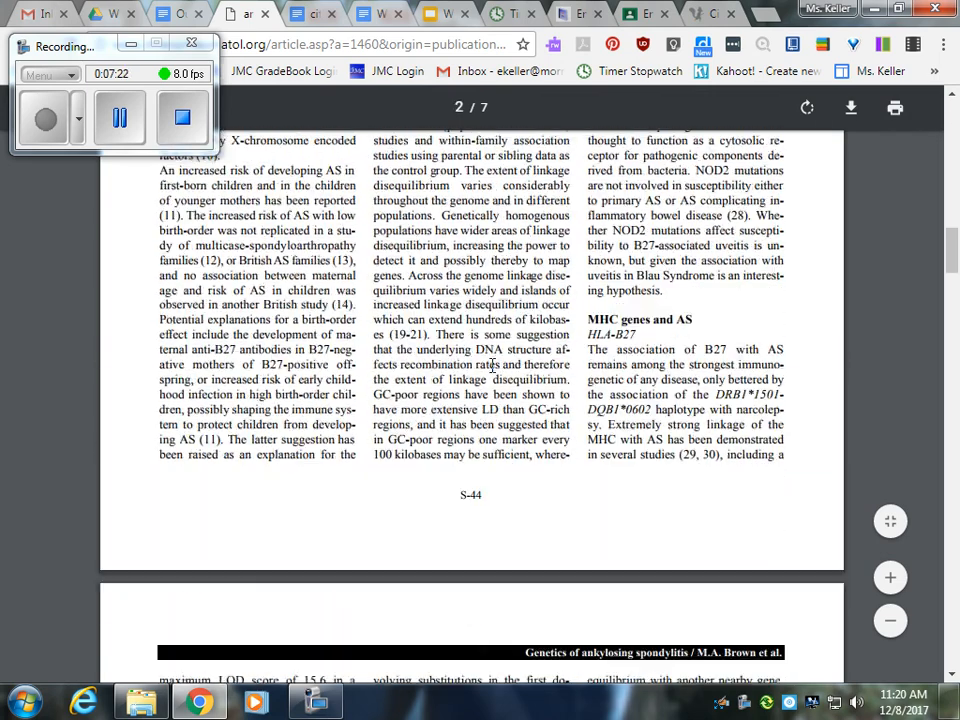
scroll(486, 357, up, 18)
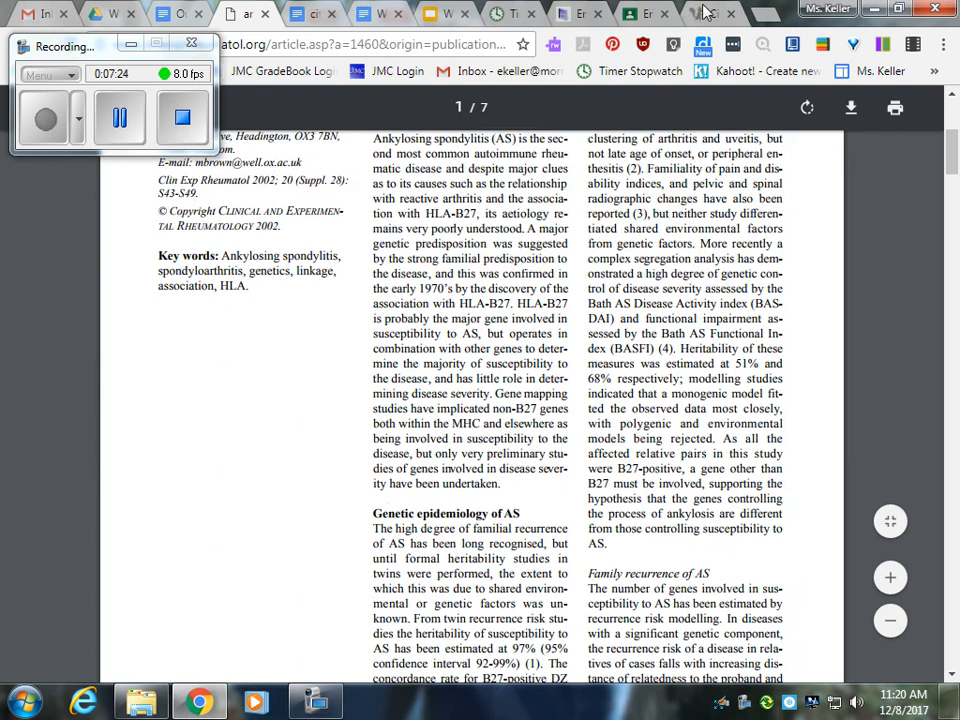
- Return to the citation form and look over the volume, issue, series and publication date fields of the journal publication info
click(713, 13)
click(302, 409)
key(Tab)
key(Tab)
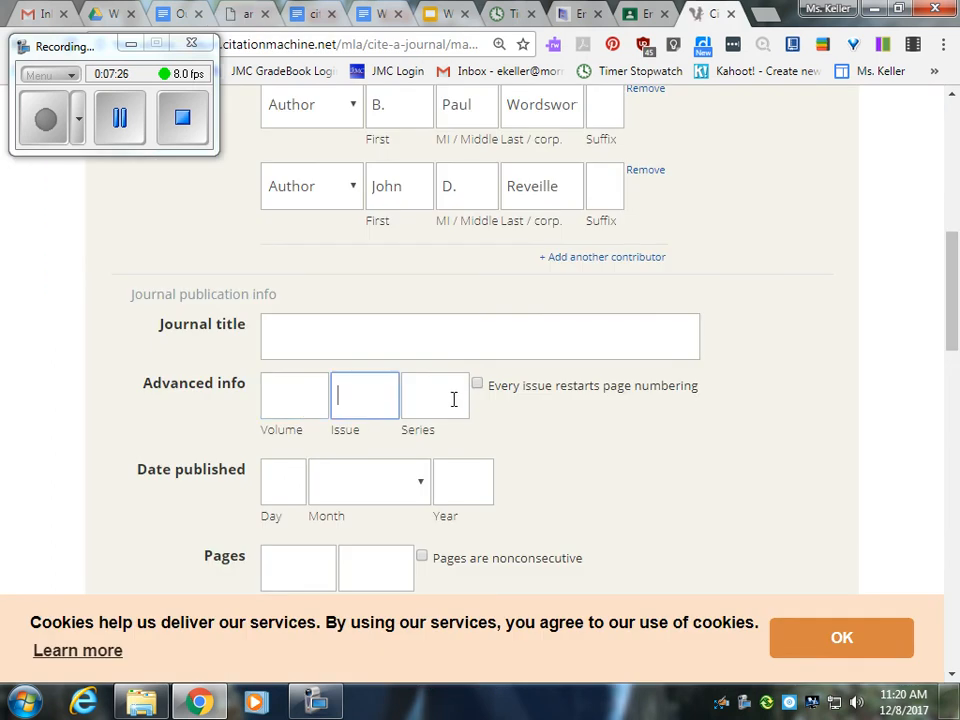
scroll(290, 478, down, 2)
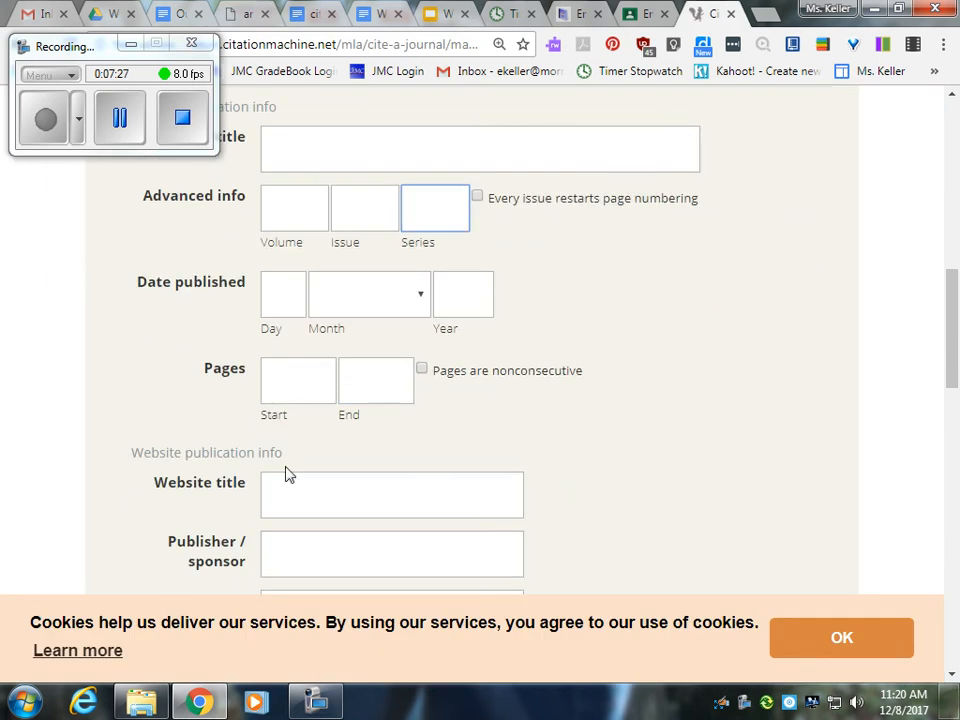
click(283, 300)
click(497, 297)
- Check the first and last page numbers in the article PDF and enter pages 43 to 49 in the citation form
click(286, 376)
key(ctrl+4)
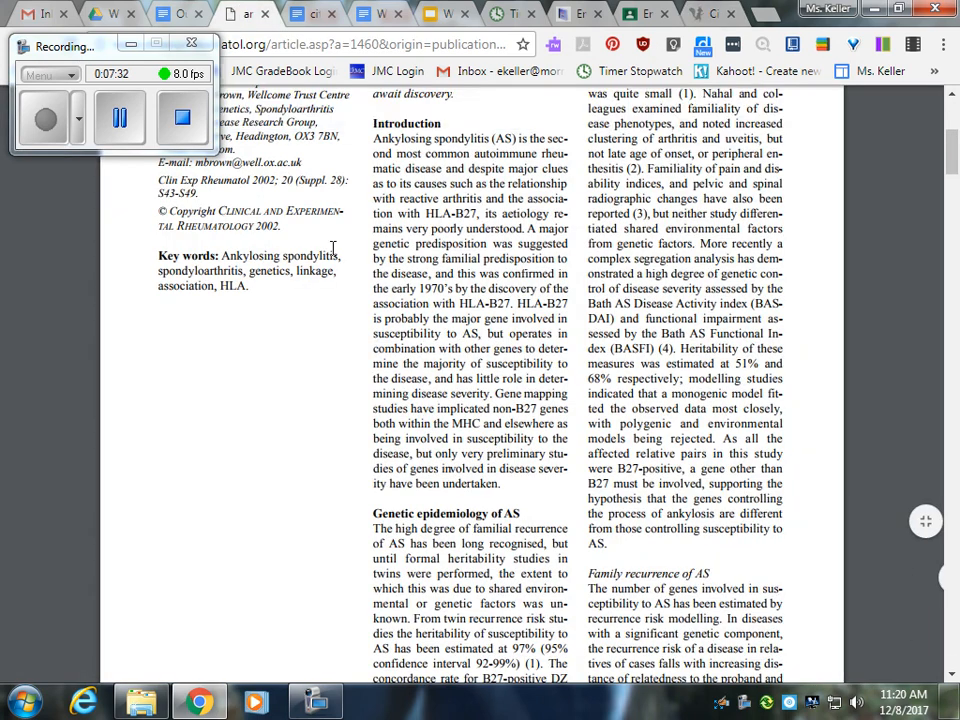
scroll(297, 256, down, 10)
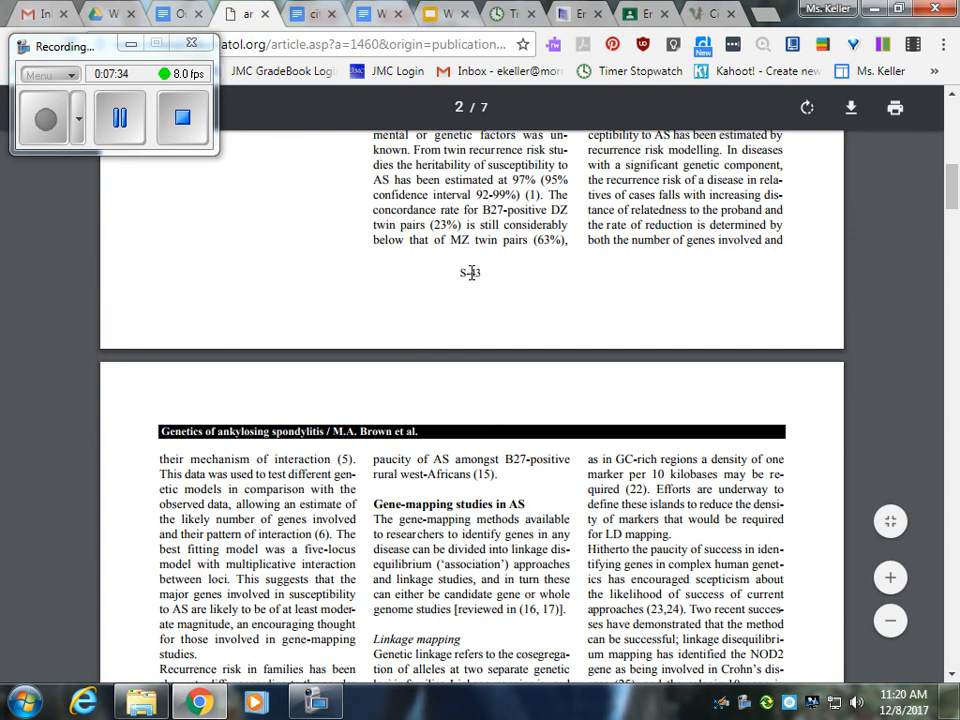
scroll(472, 271, down, 15)
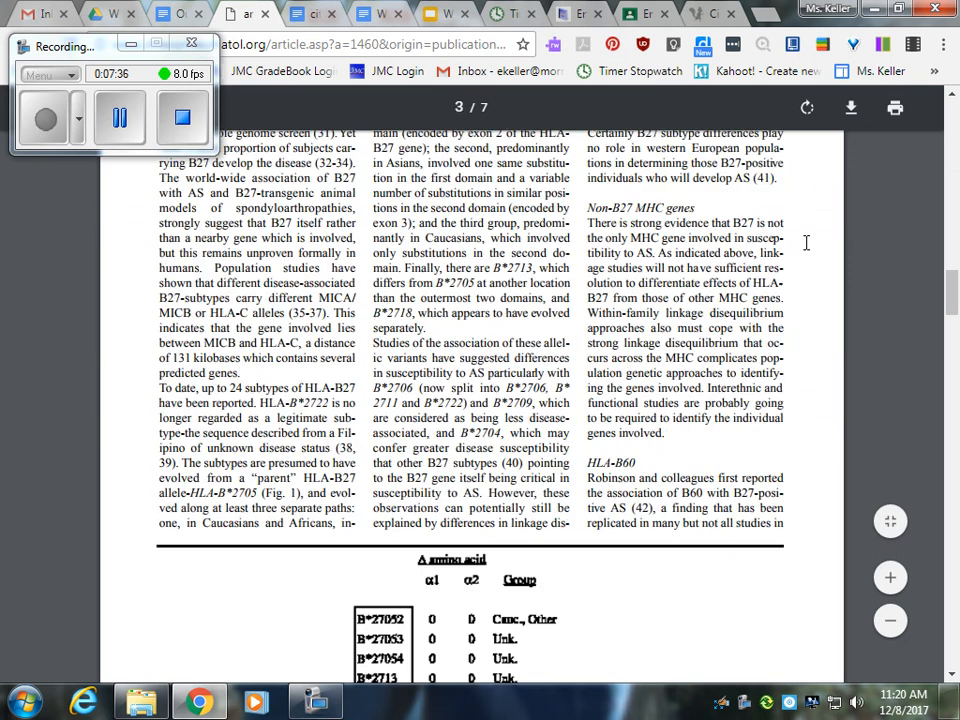
drag(952, 250, 952, 648)
scroll(952, 648, down, 1)
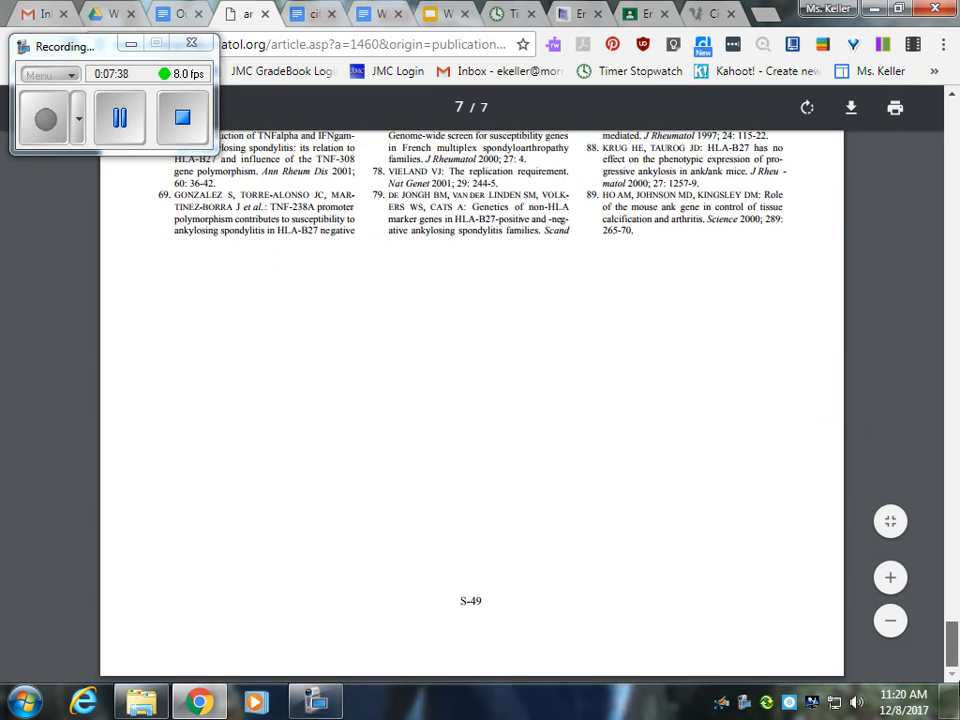
click(712, 13)
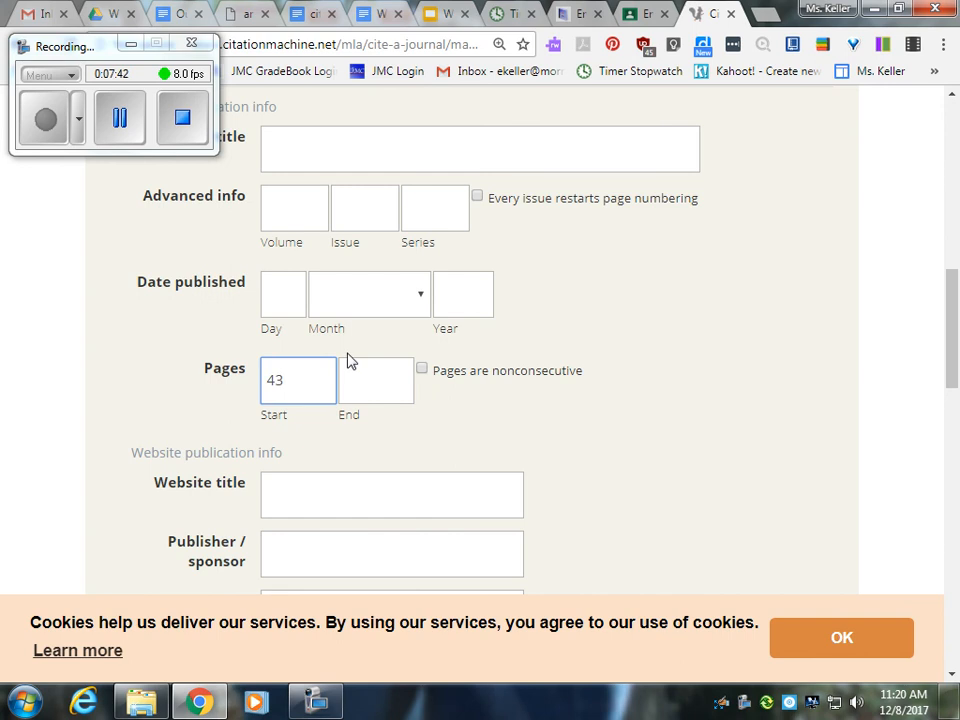
click(367, 396)
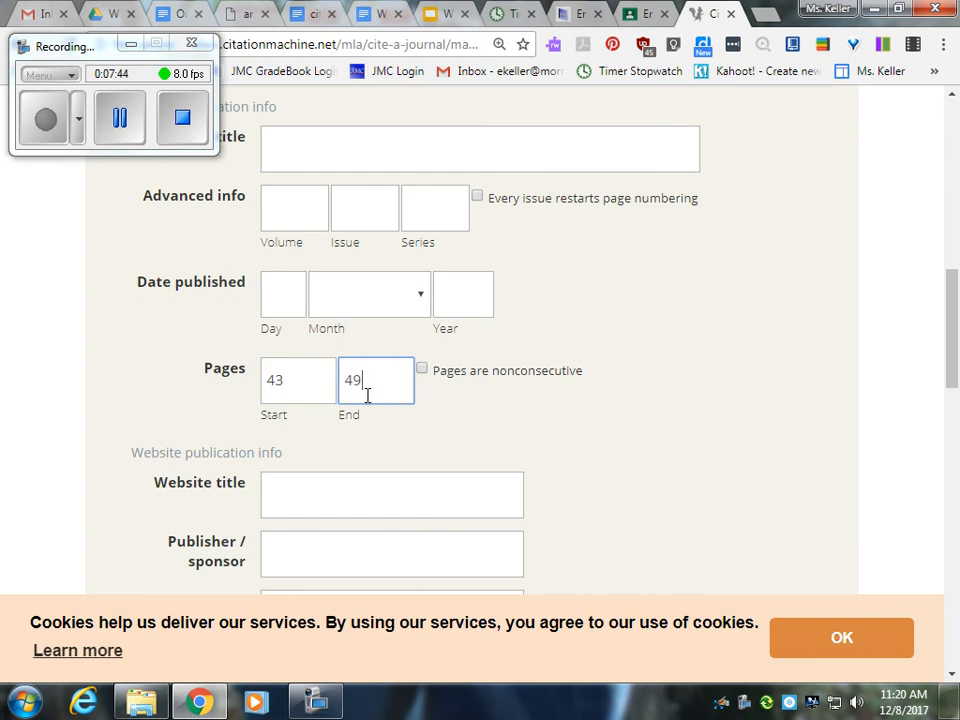
- Go through the website publication info, leaving its title, publisher, URL and date blank, and create the citation
scroll(81, 386, down, 2)
click(336, 309)
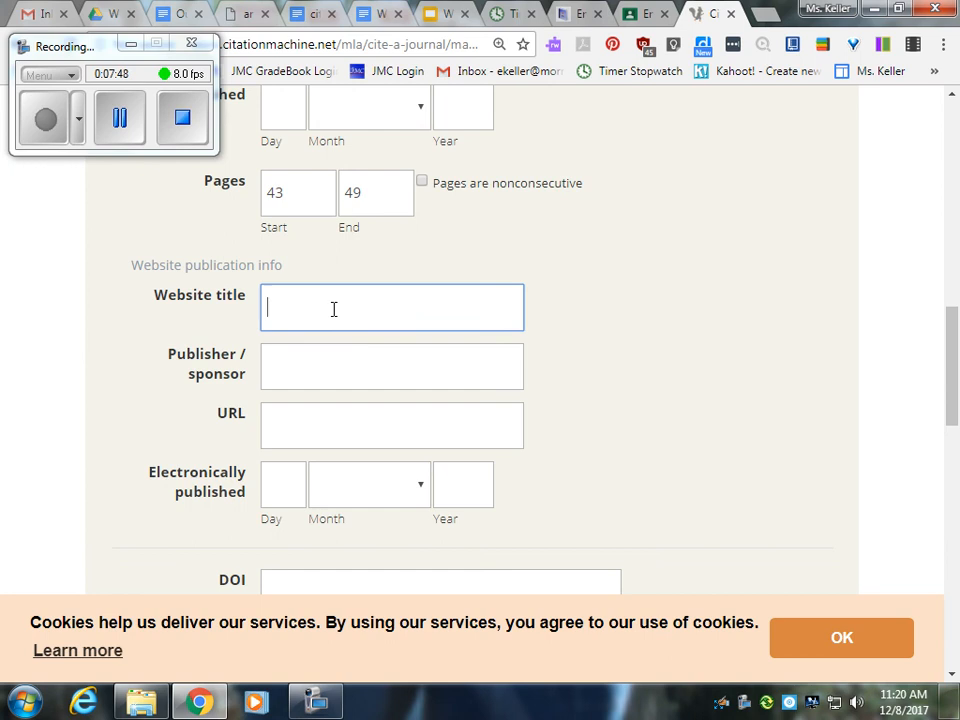
click(378, 387)
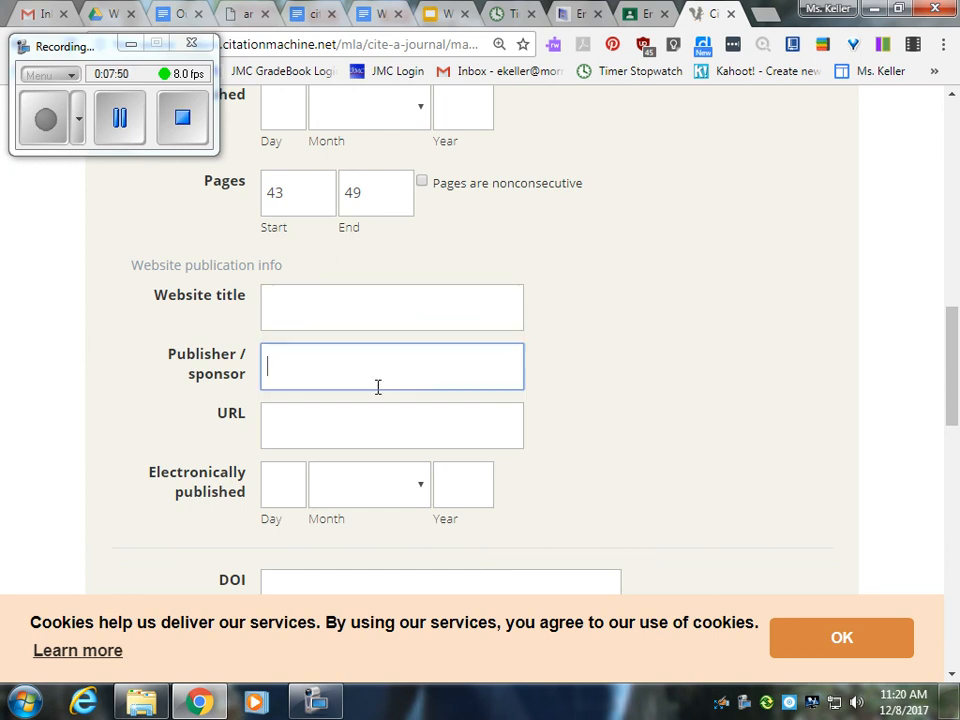
click(280, 430)
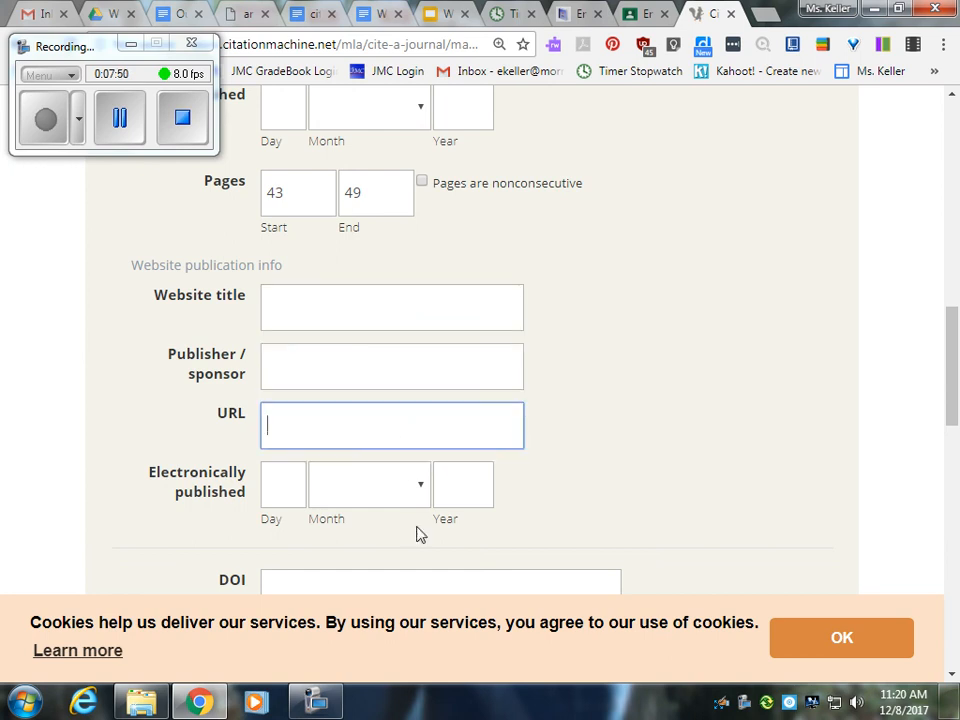
click(281, 488)
scroll(450, 452, down, 3)
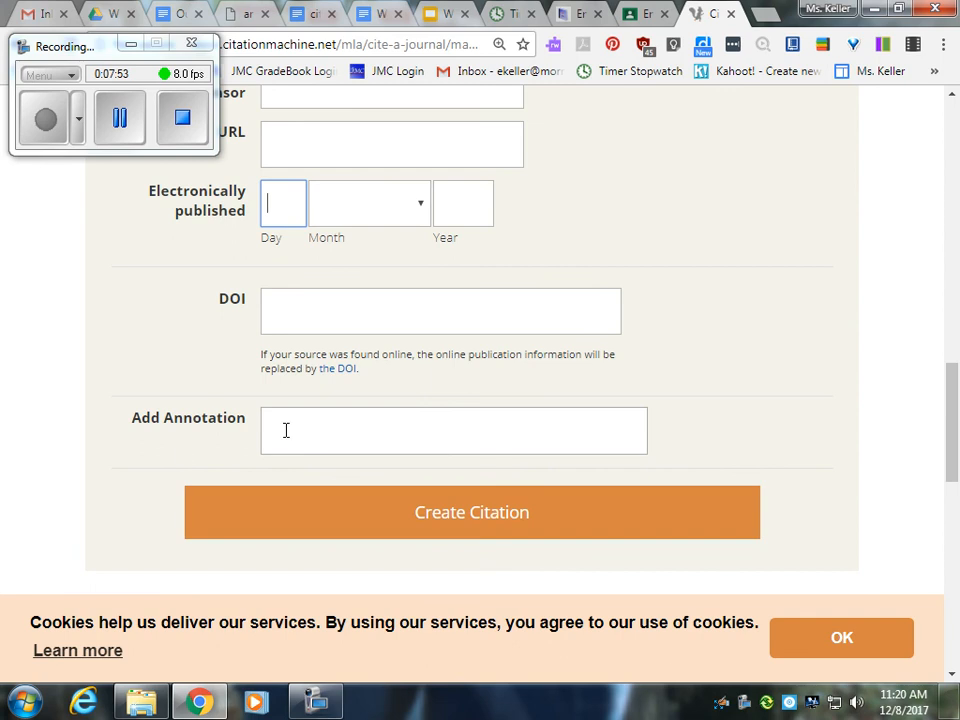
click(354, 525)
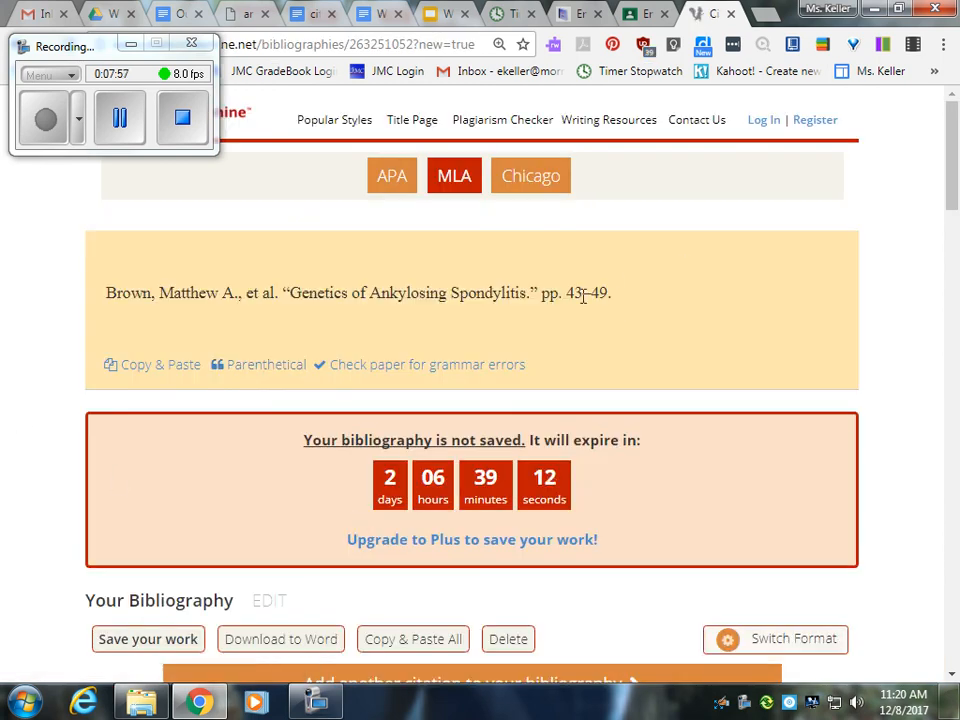
- Try to go back from the finished citation to the filled-in journal form, and return to the citation
drag(614, 293, 90, 300)
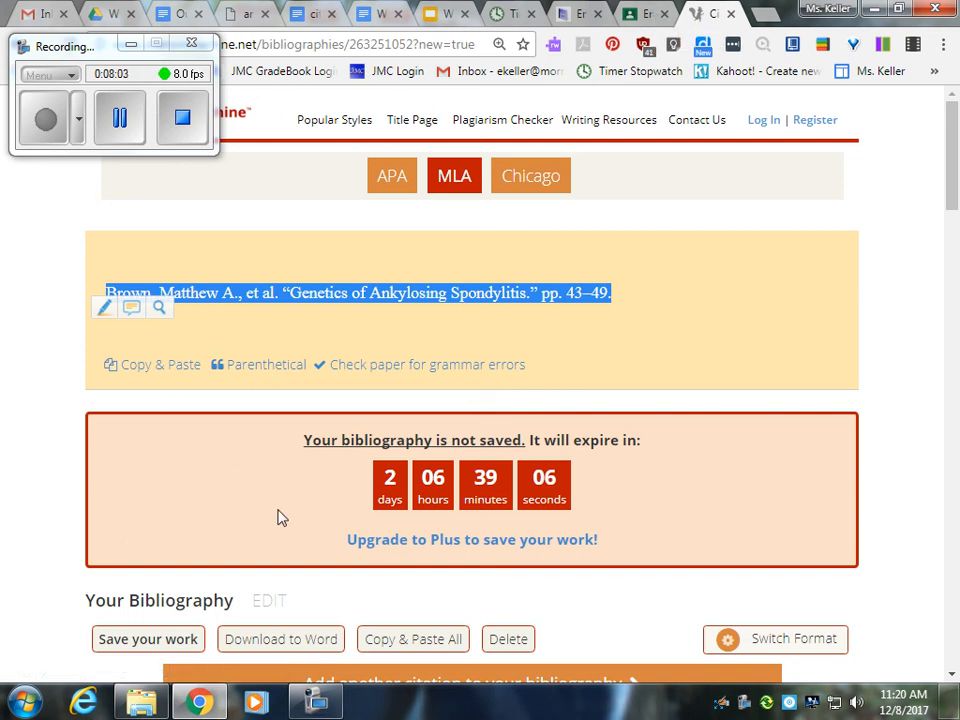
drag(62, 41, 54, 91)
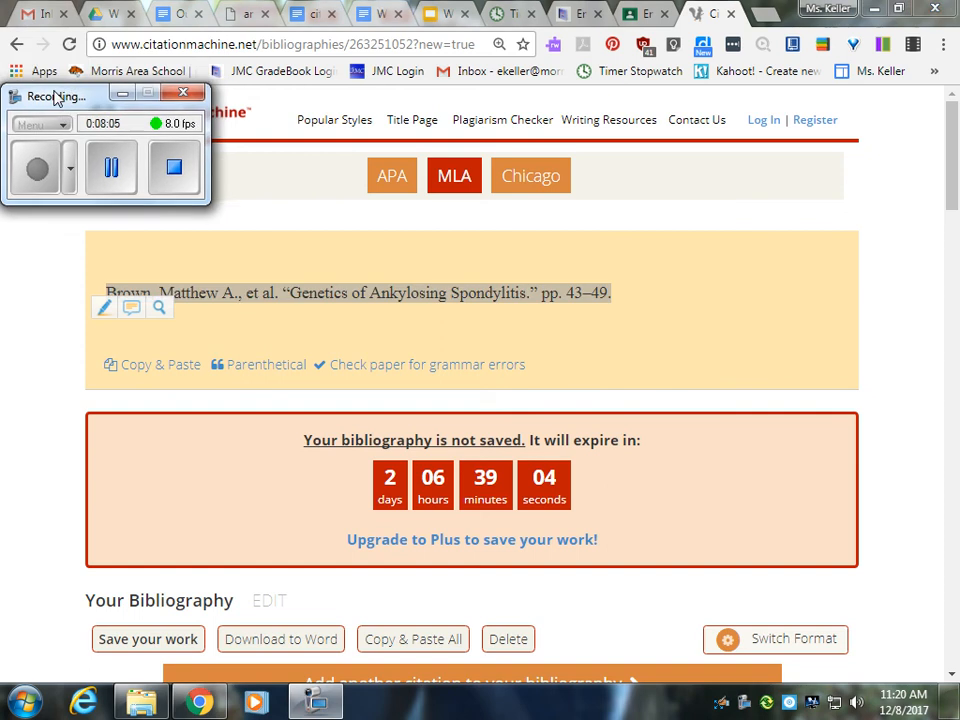
click(16, 44)
scroll(660, 300, up, 3)
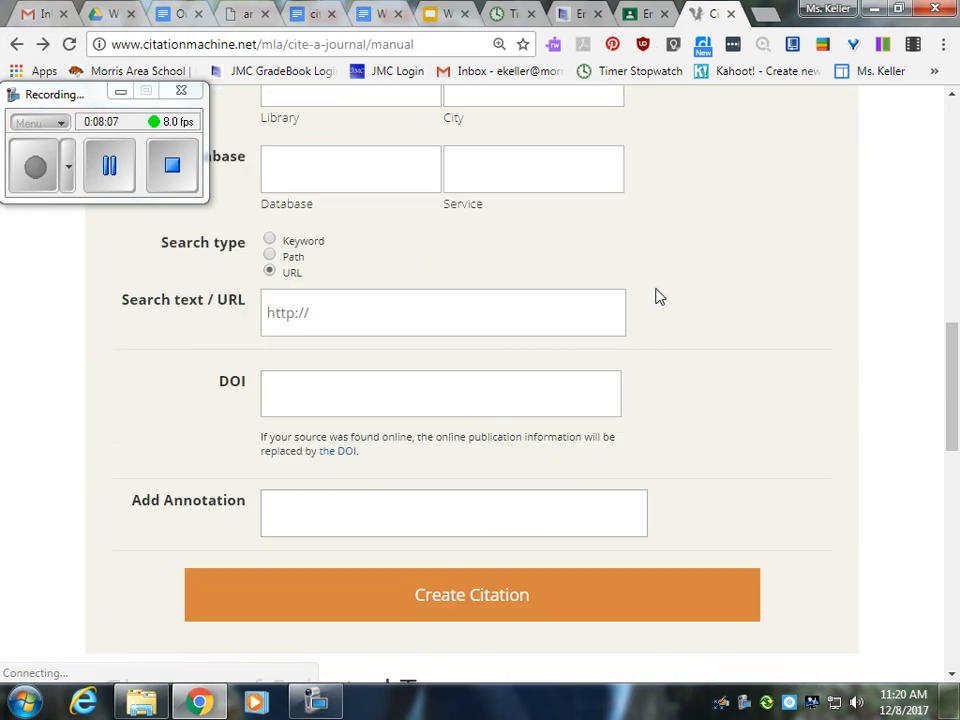
scroll(660, 297, up, 7)
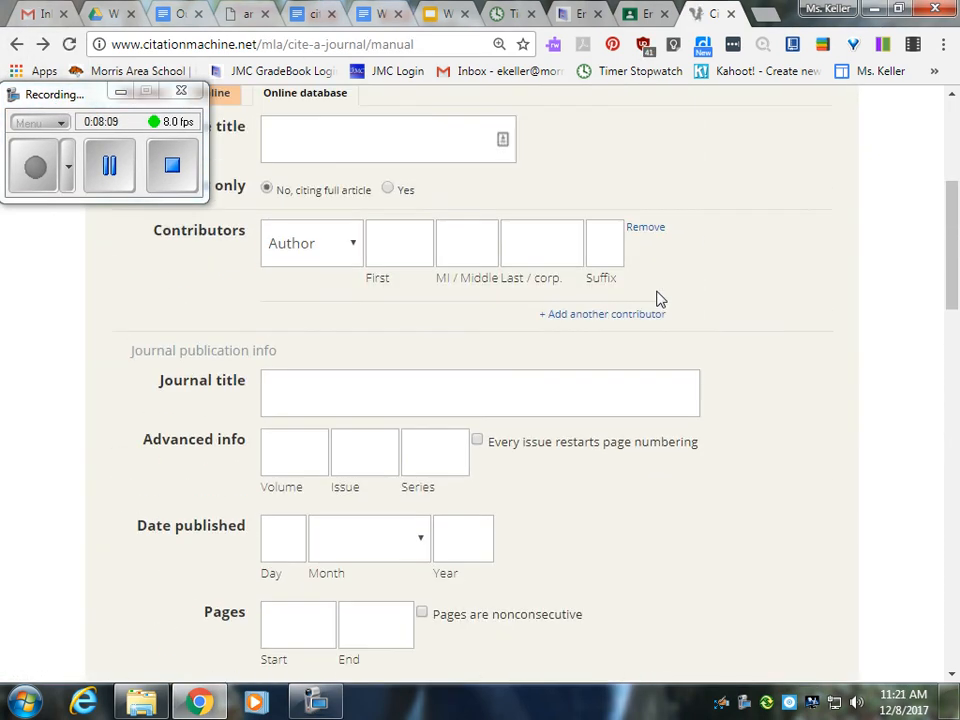
scroll(660, 298, down, 15)
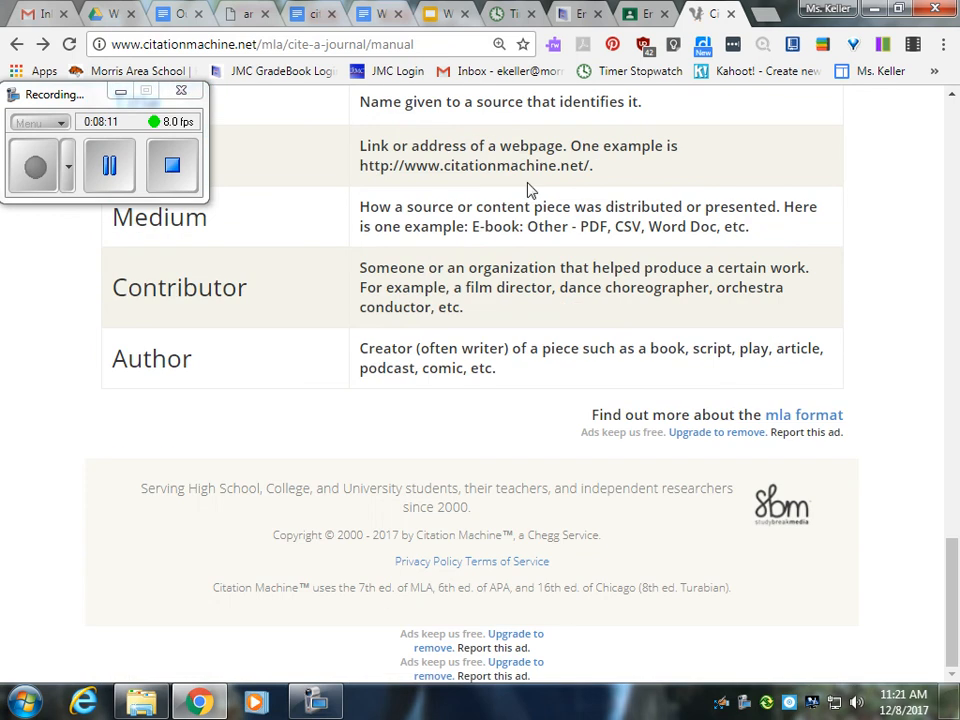
click(43, 44)
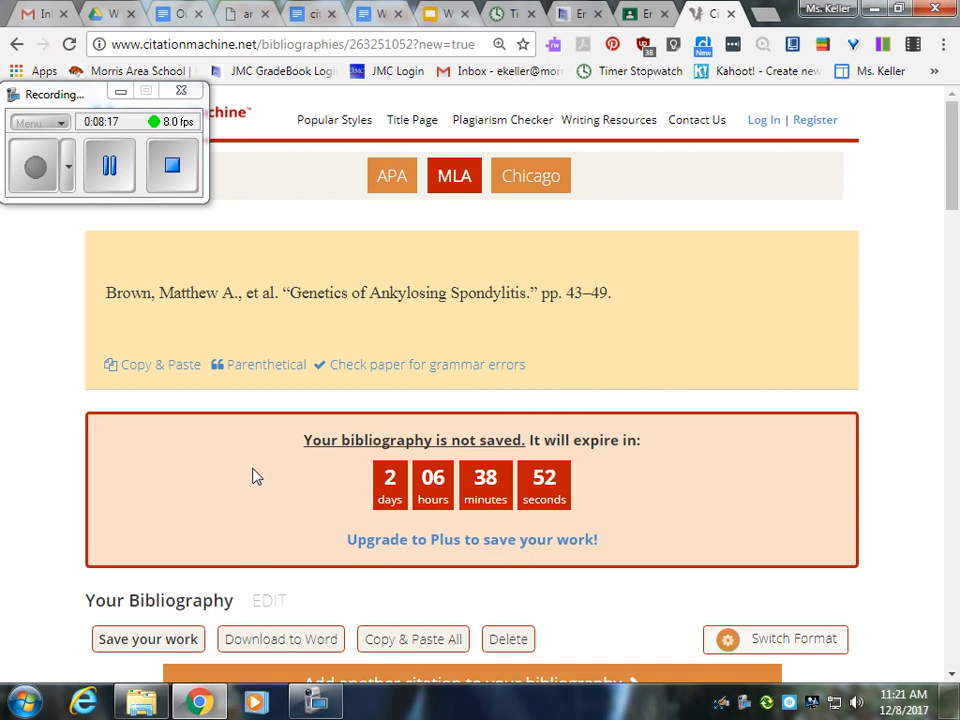
- Start a new manually entered MLA journal citation with the article title "Genetics of Ankylosing Spondylitis"
click(454, 186)
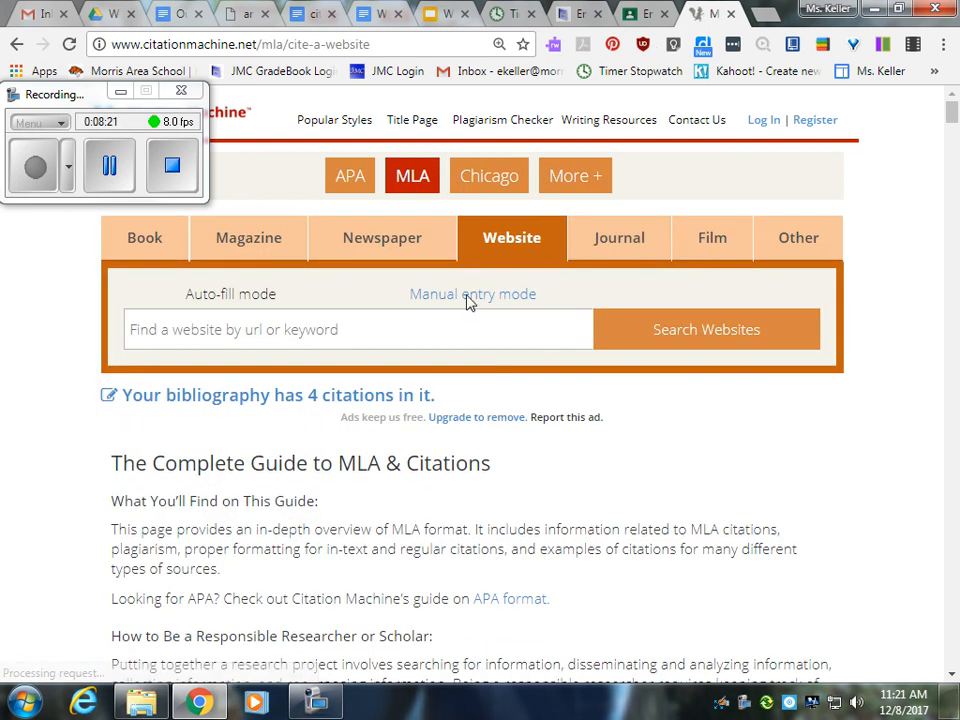
click(600, 242)
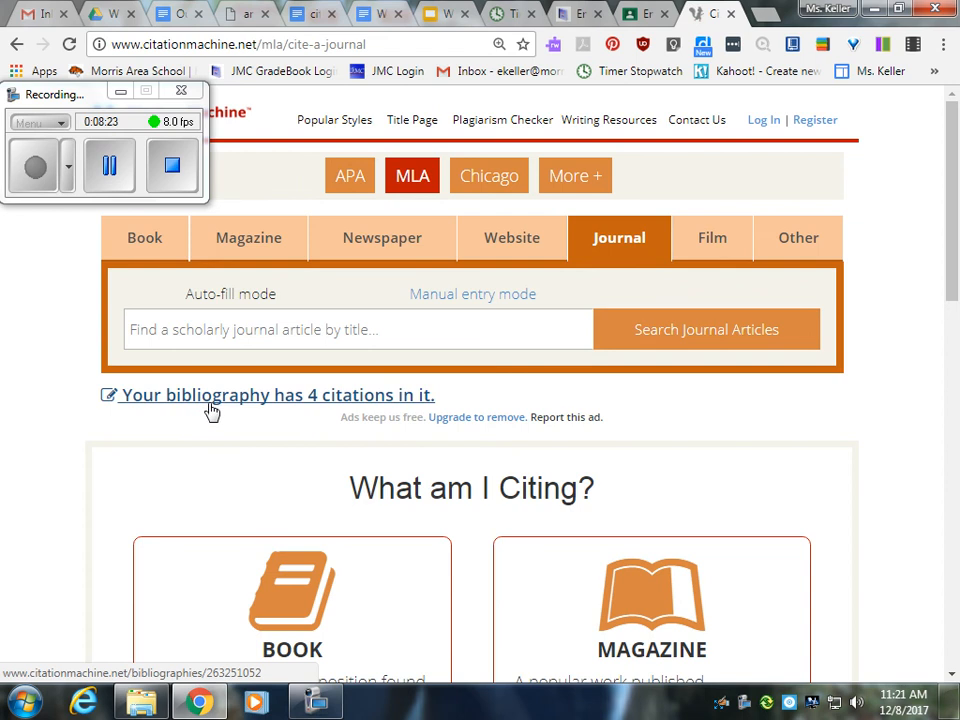
click(474, 296)
click(315, 506)
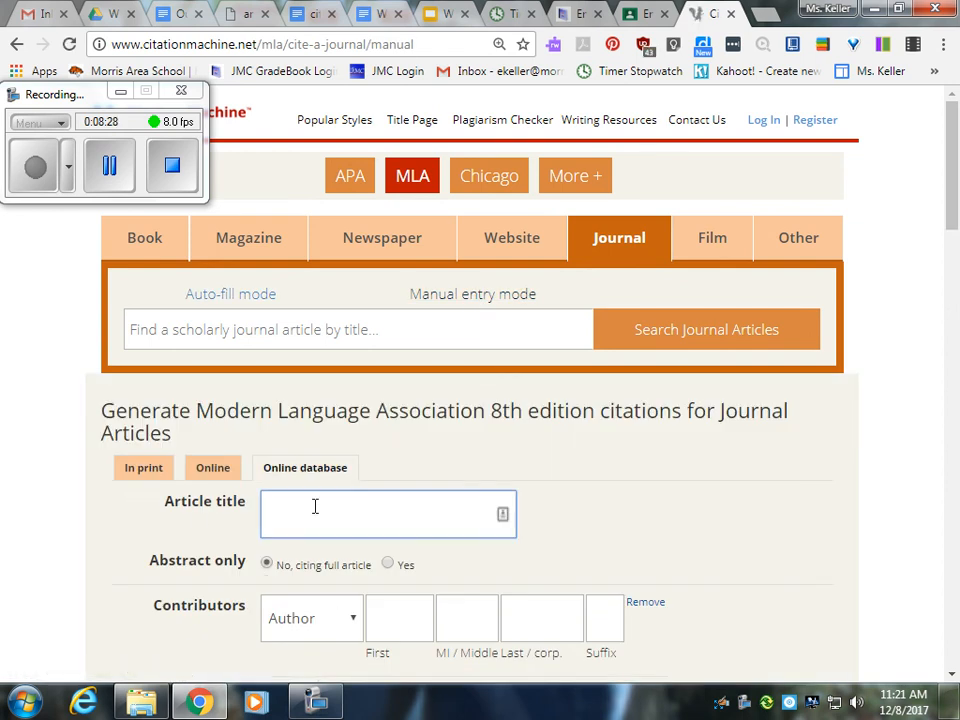
text(Genetics )
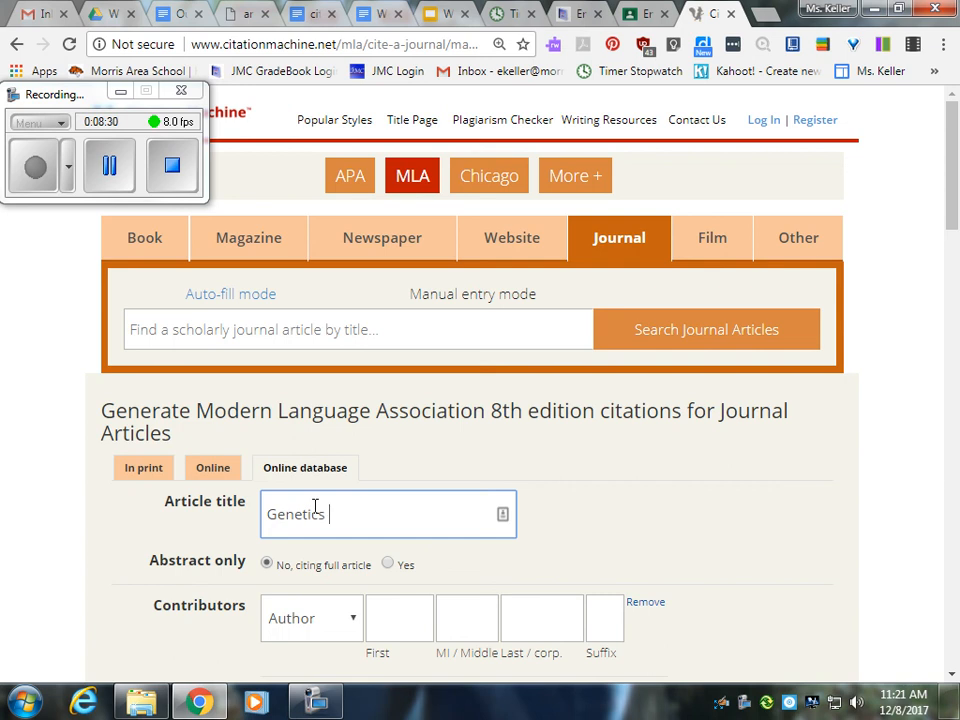
text(of Ankylosing S)
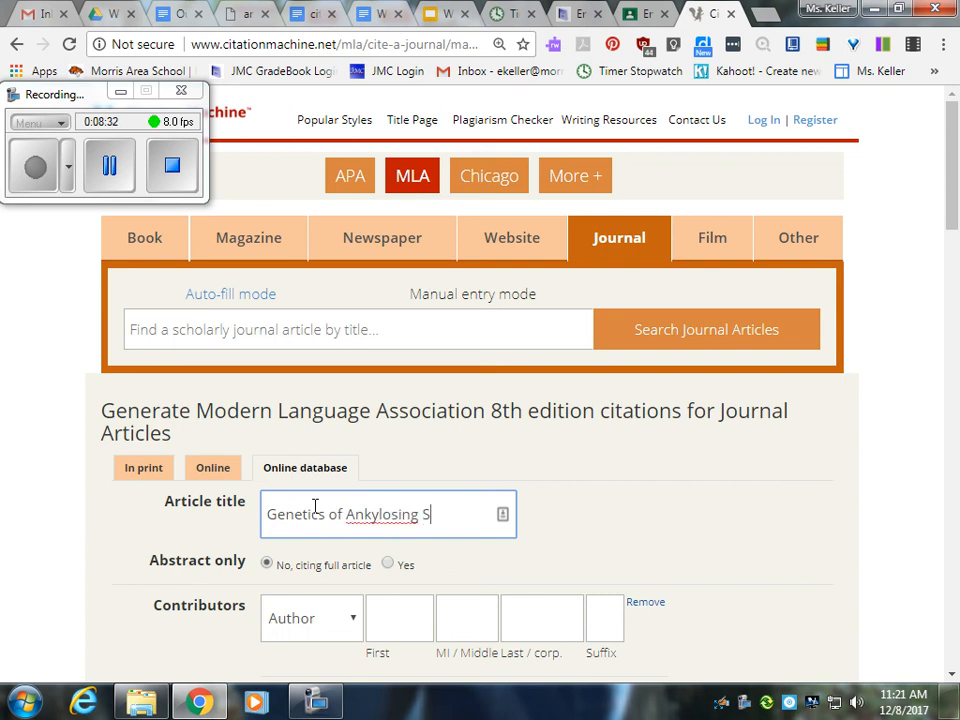
text(pondylitis)
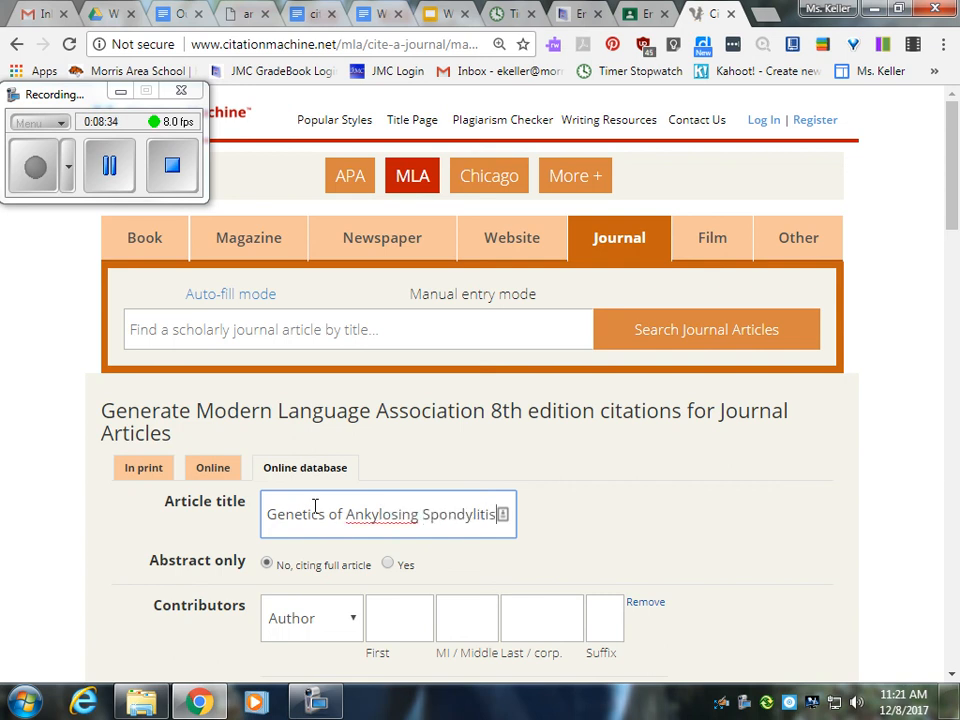
- Fill in the first author's first name, middle initial and last name in the contributors of the new citation
scroll(455, 618, down, 1)
click(392, 536)
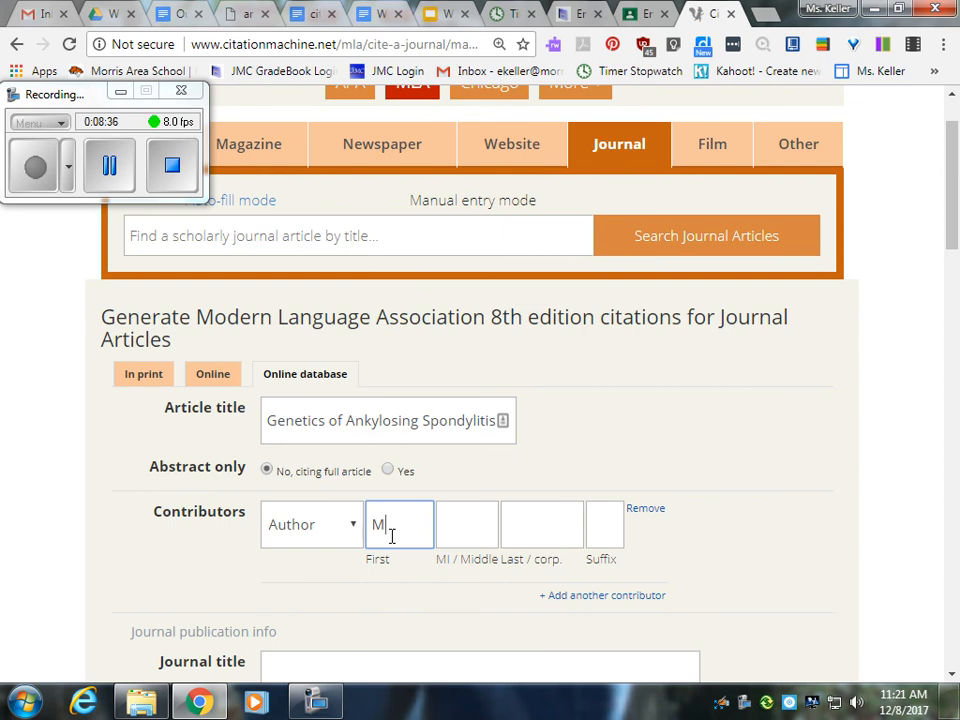
text(Matthew)
key(Tab)
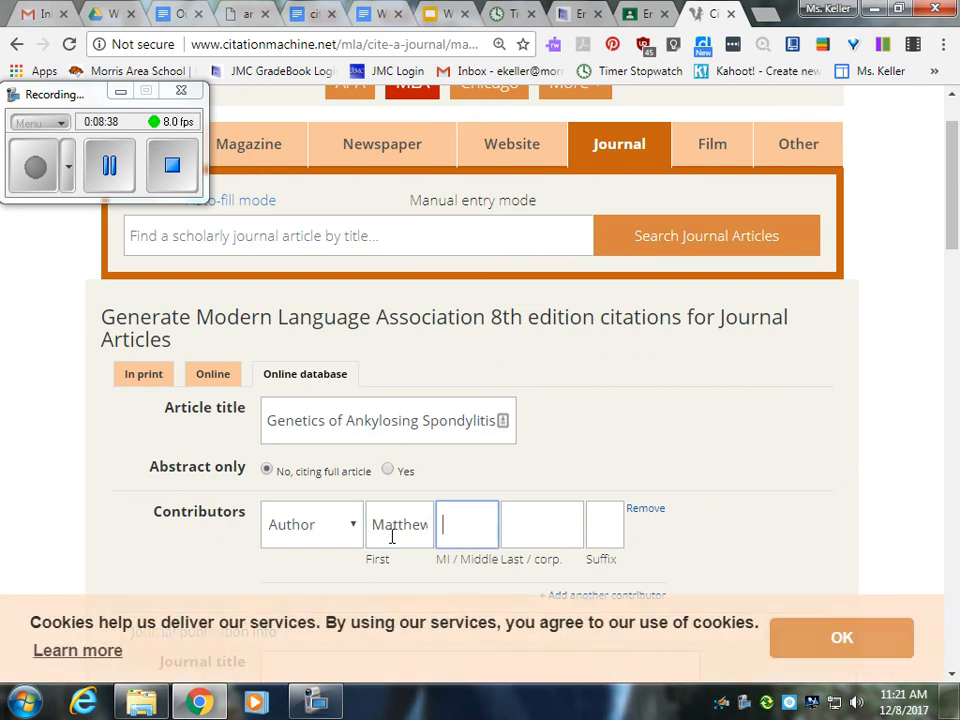
text(A)
key(Tab)
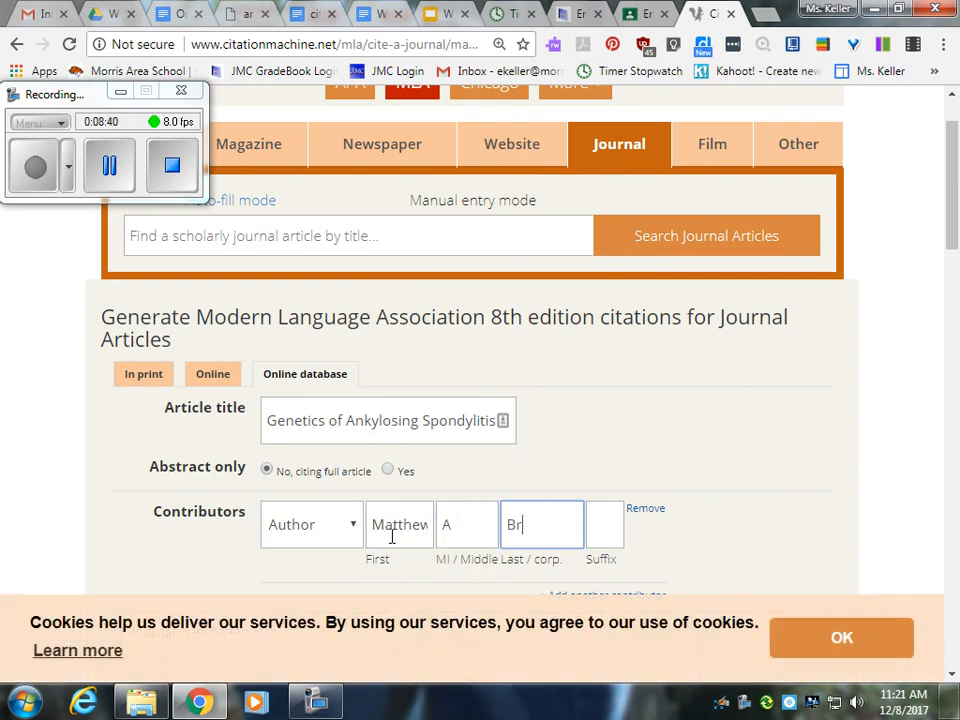
text(Brown)
- Add two more contributors and fill in the second author's first initial, middle name and last name
scroll(385, 500, down, 3)
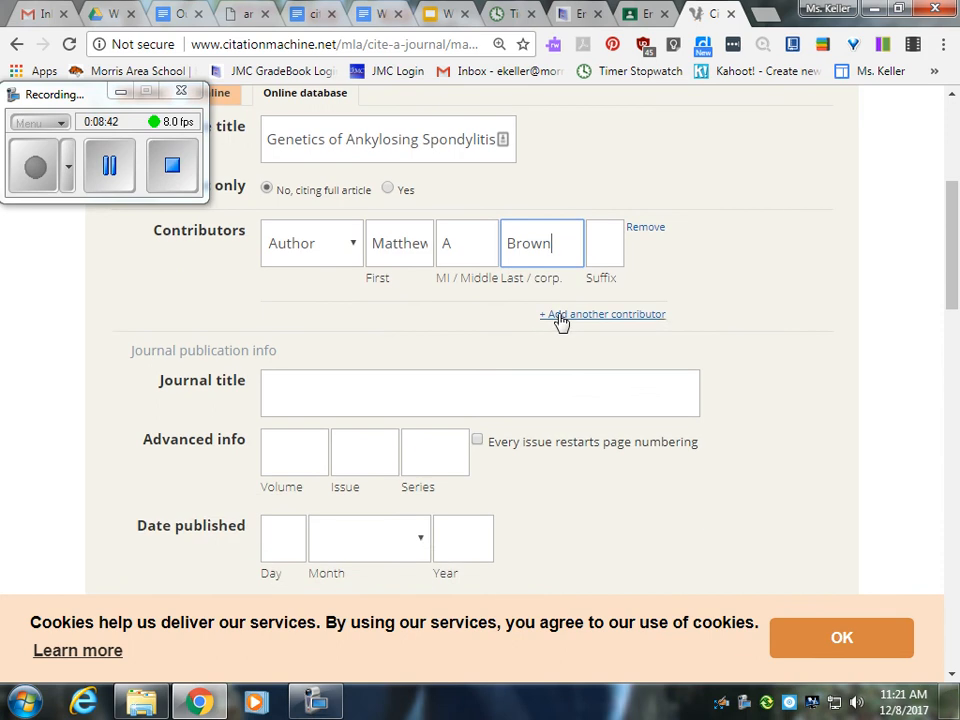
click(560, 315)
click(592, 396)
click(395, 324)
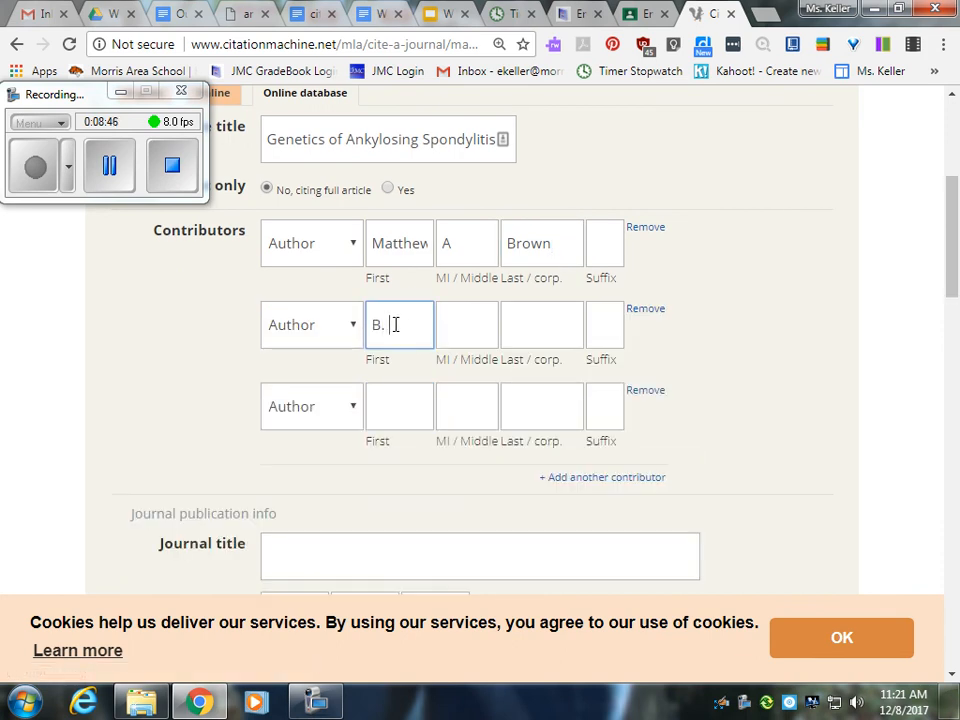
key(Tab)
text(Pa)
key(Tab)
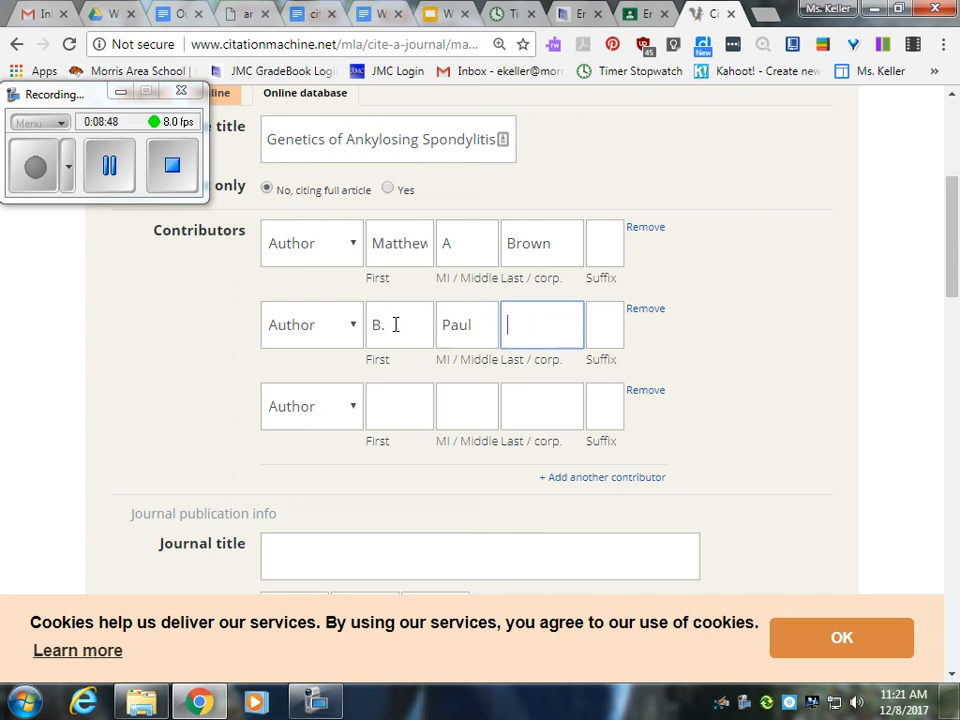
text(Wordsworth)
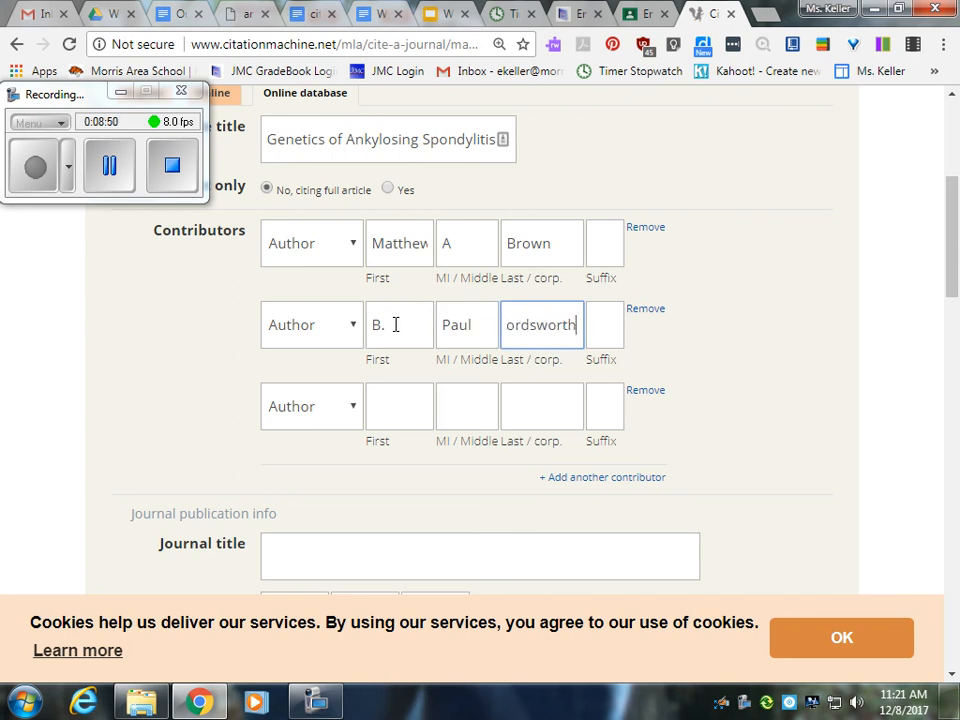
- Fill in the third author's first name, middle initial and last name in the remaining contributor row
click(386, 400)
text(John)
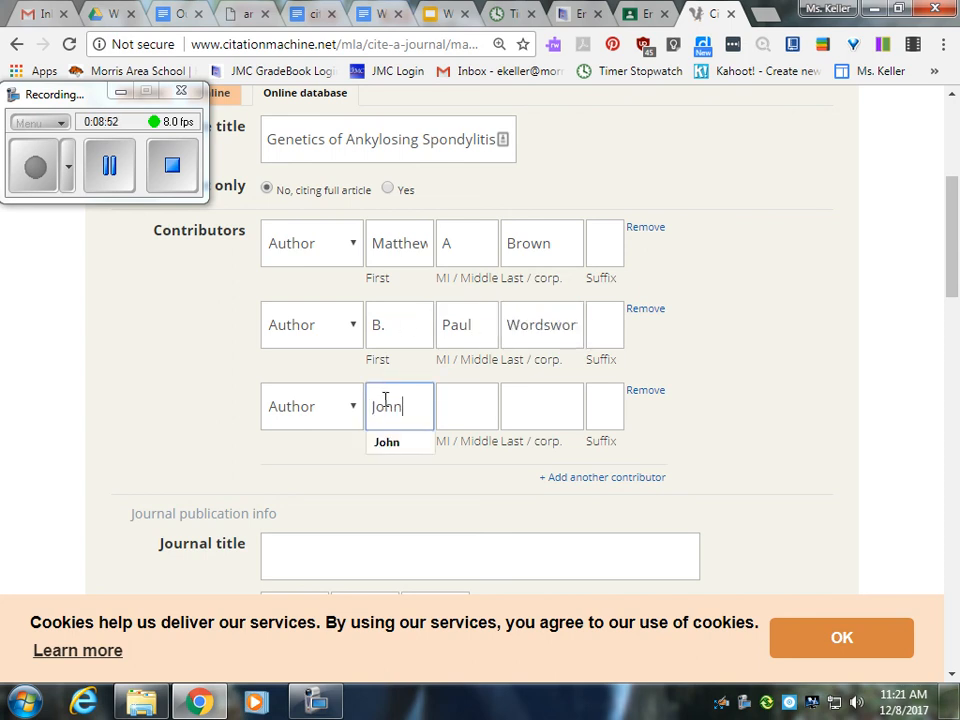
key(Tab)
key(Tab)
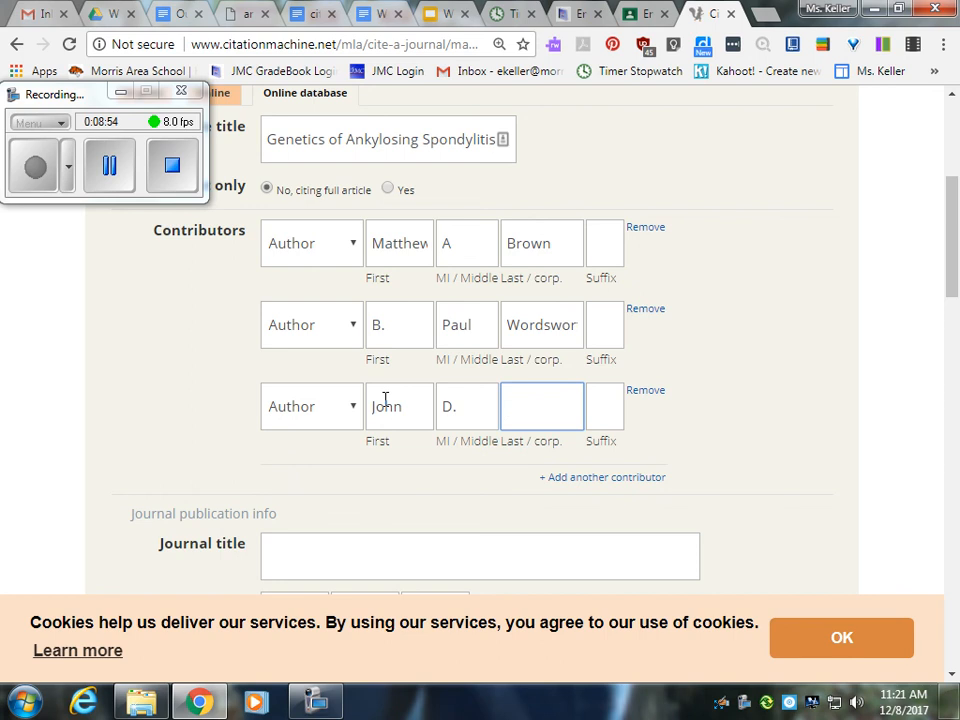
text(Re)
click(508, 442)
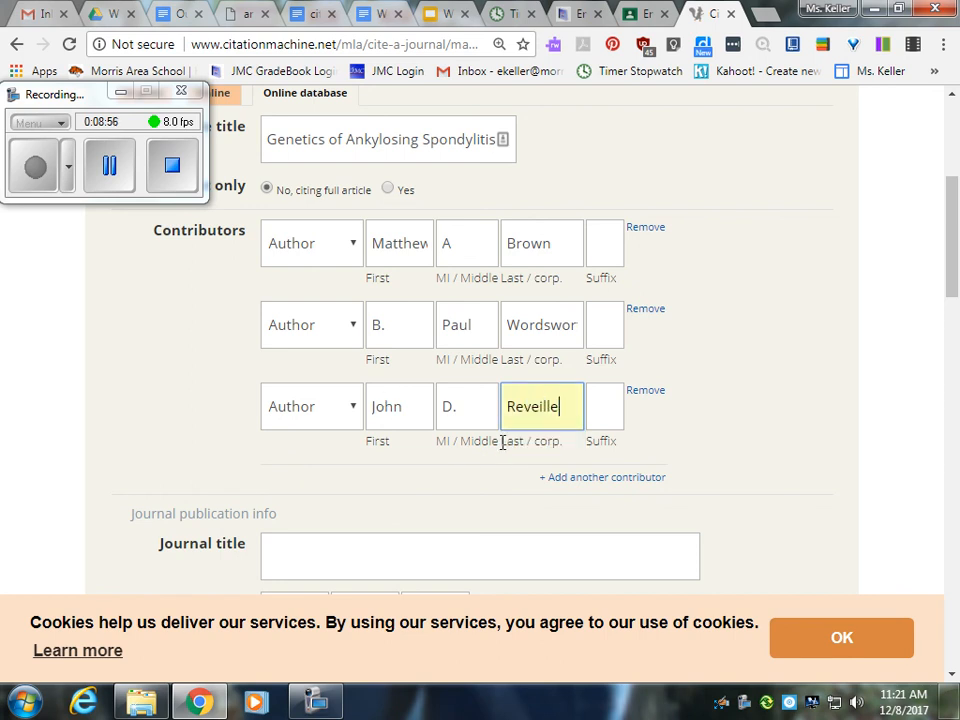
- Set the journal citation's page range to start at 43 and end at 49
scroll(334, 407, down, 2)
scroll(305, 362, down, 2)
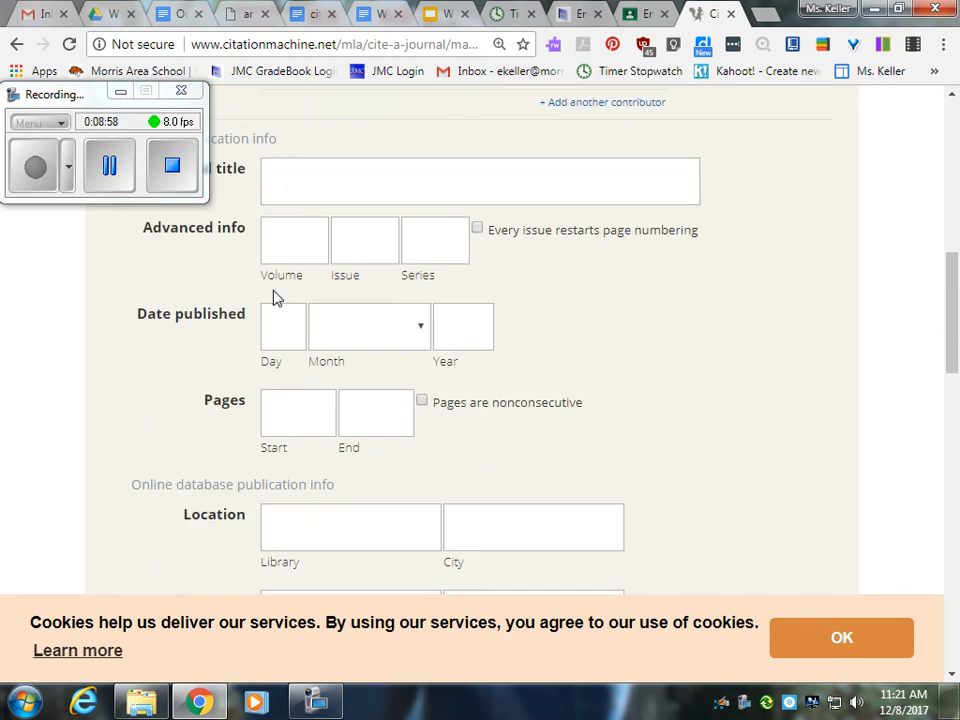
scroll(284, 320, down, 1)
click(285, 319)
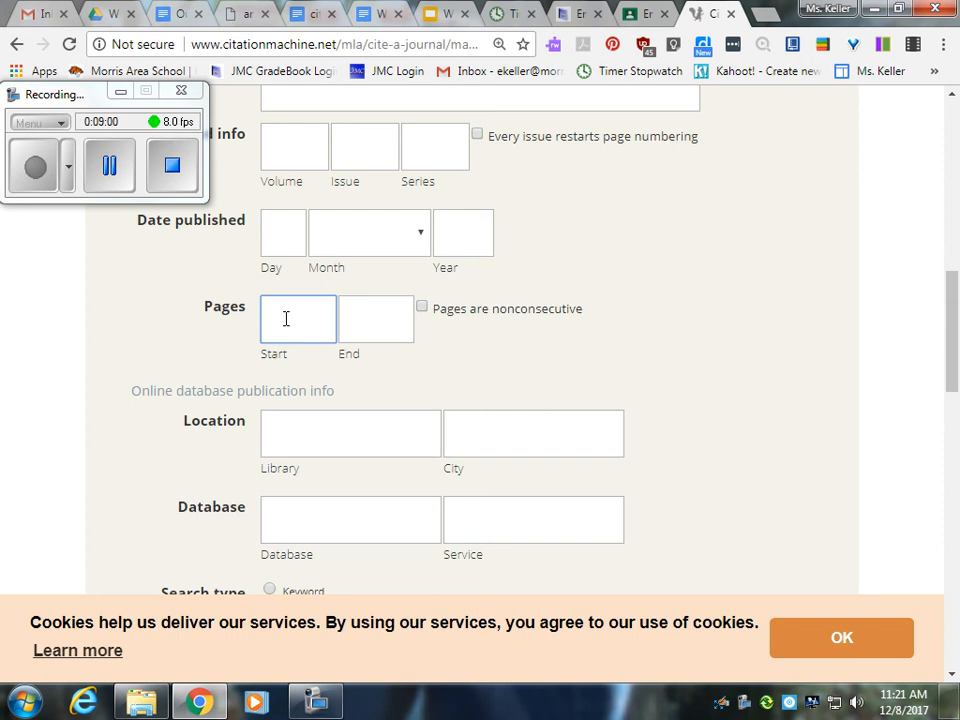
text(43)
click(378, 311)
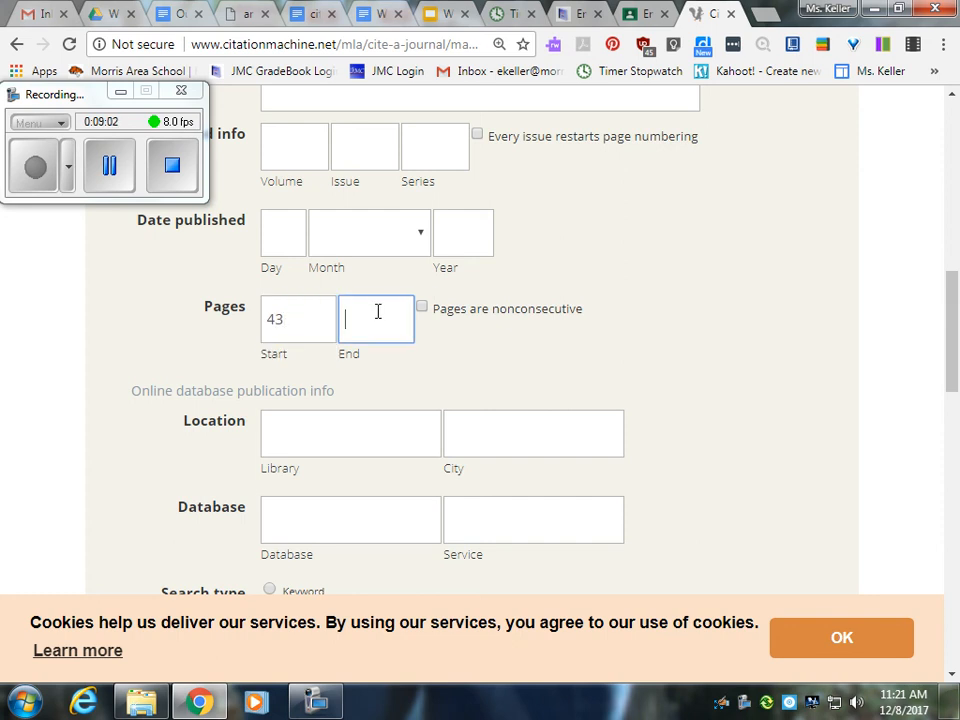
text(49)
- Copy the web address of the open journal article PDF and paste it as the citation's search URL
scroll(285, 318, down, 2)
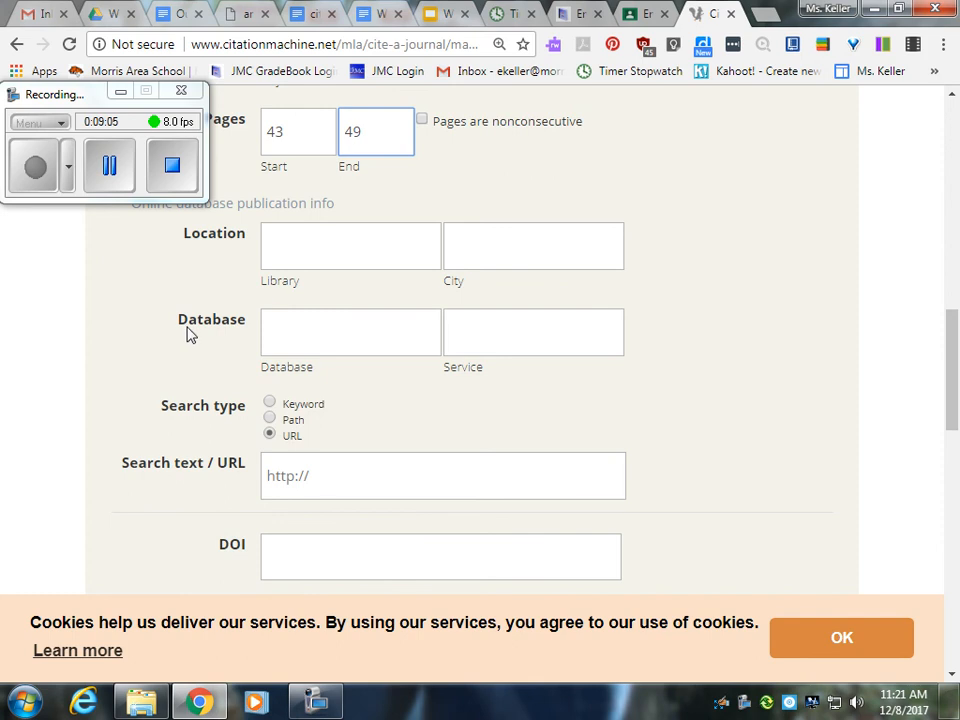
scroll(280, 390, down, 1)
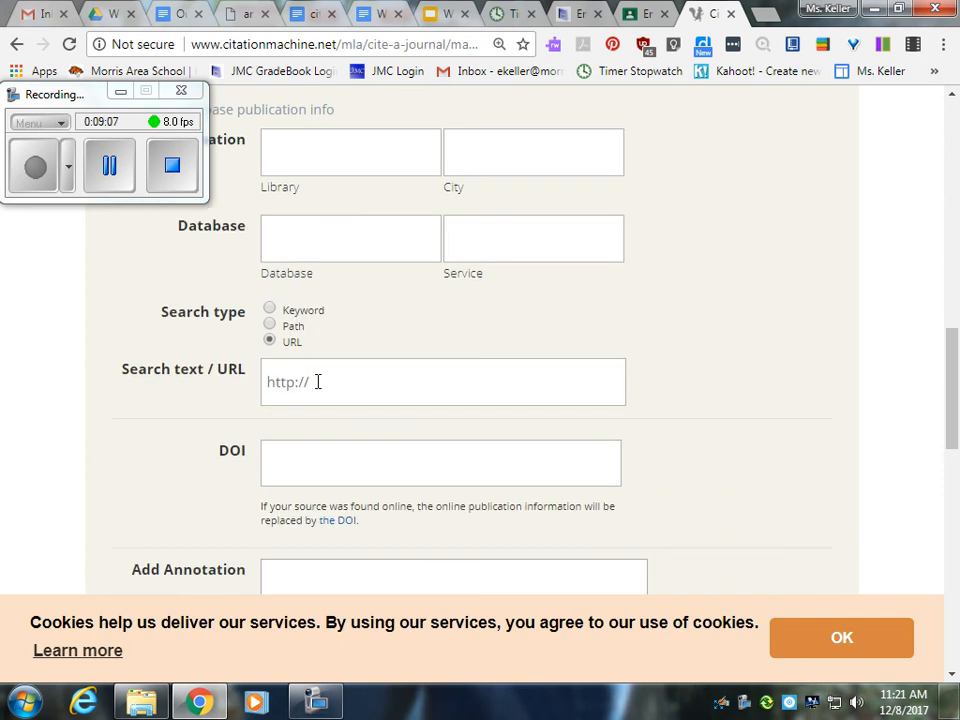
click(340, 385)
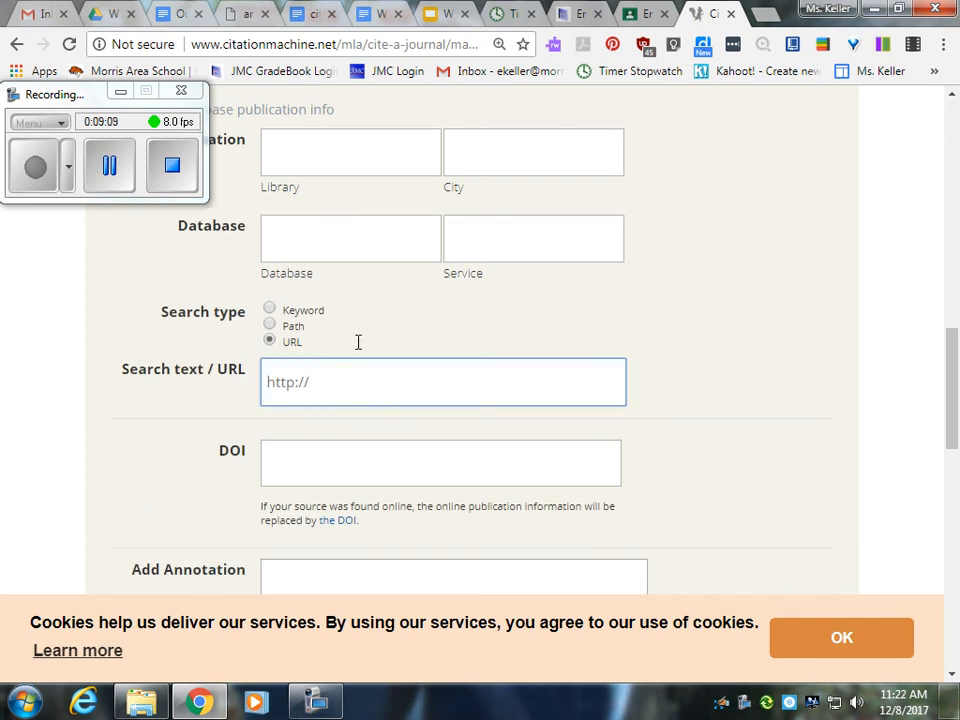
click(245, 14)
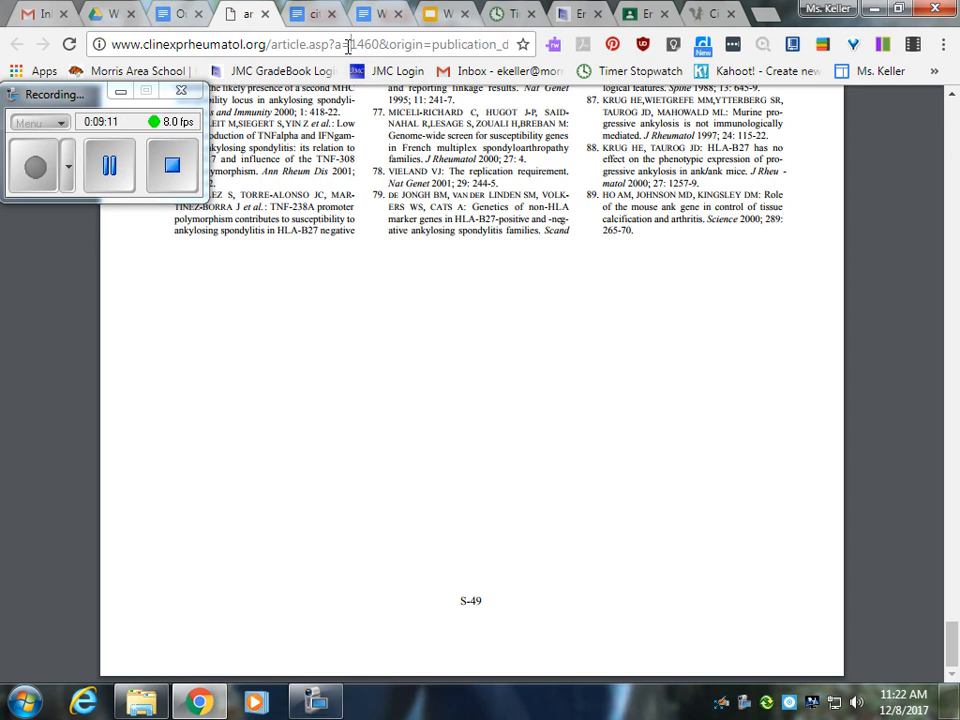
click(347, 44)
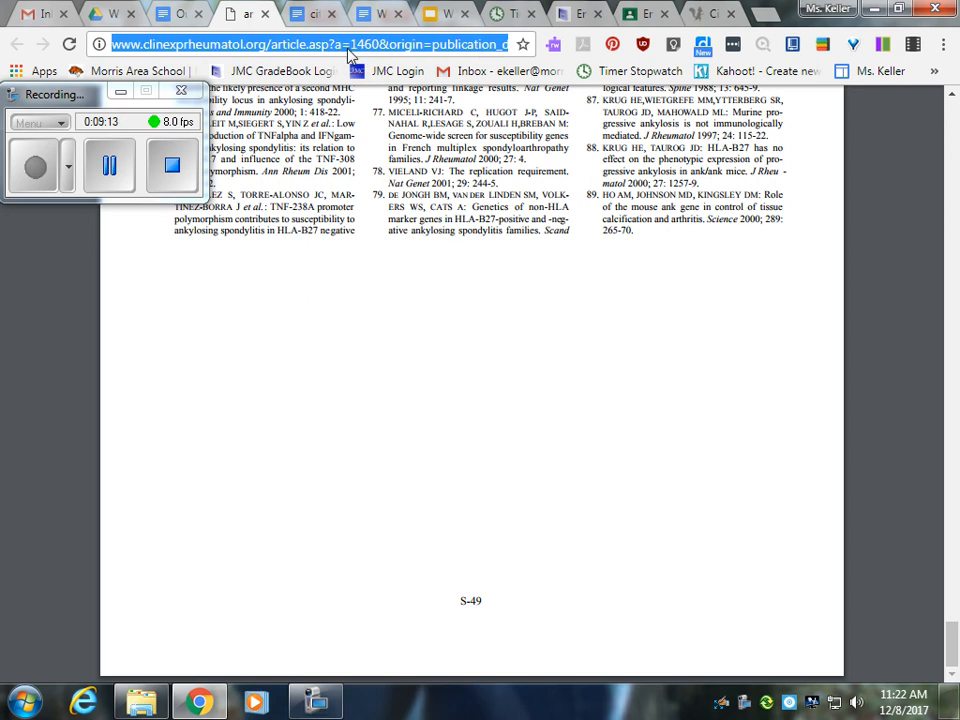
key(ctrl+c)
click(695, 16)
key(ctrl+v)
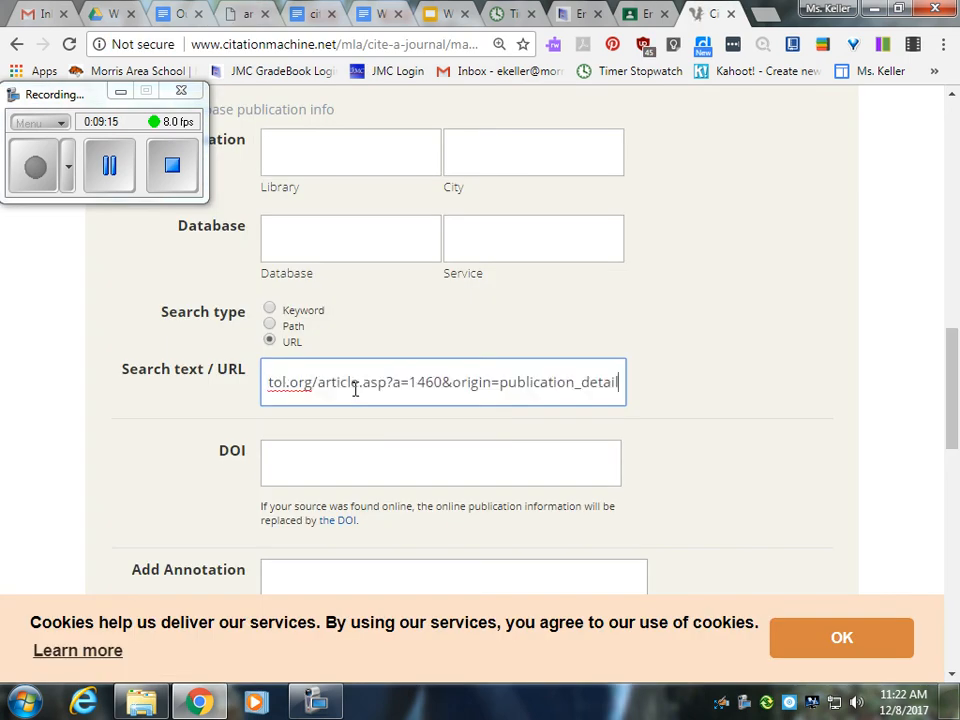
- Create the journal citation and copy the finished "Genetics of Ankylosing Spondylitis" entry to the clipboard
scroll(619, 497, down, 2)
click(441, 490)
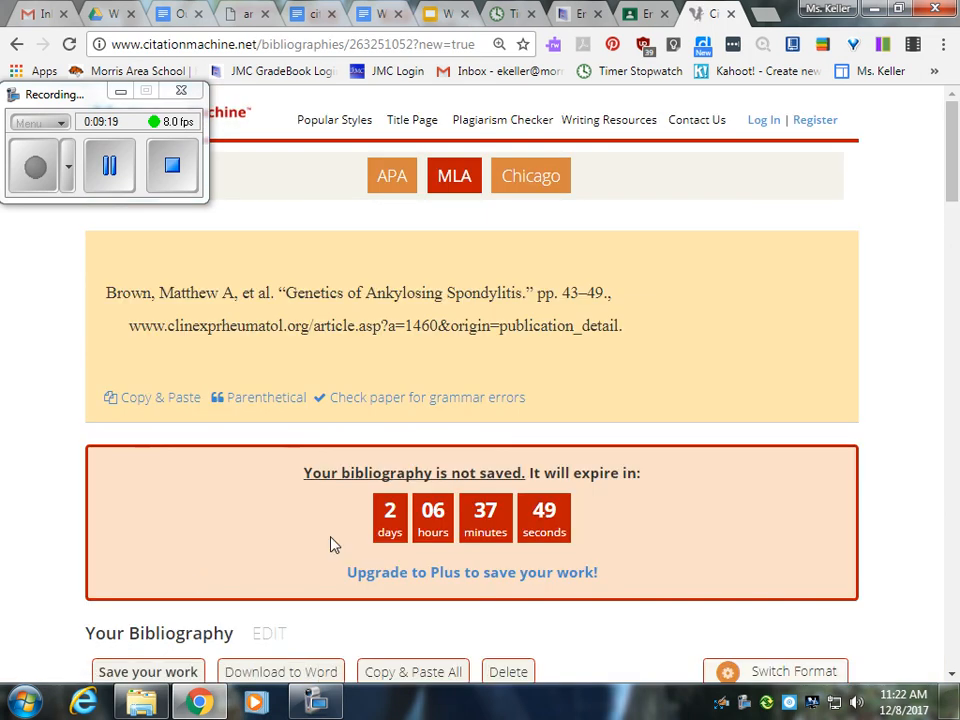
drag(126, 327, 644, 340)
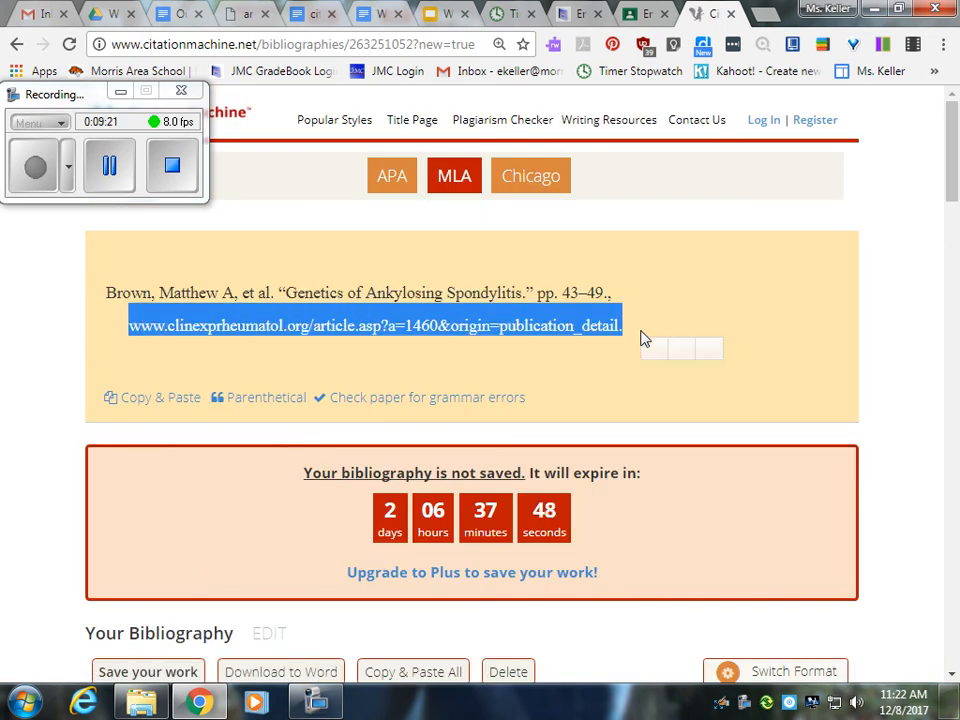
click(636, 331)
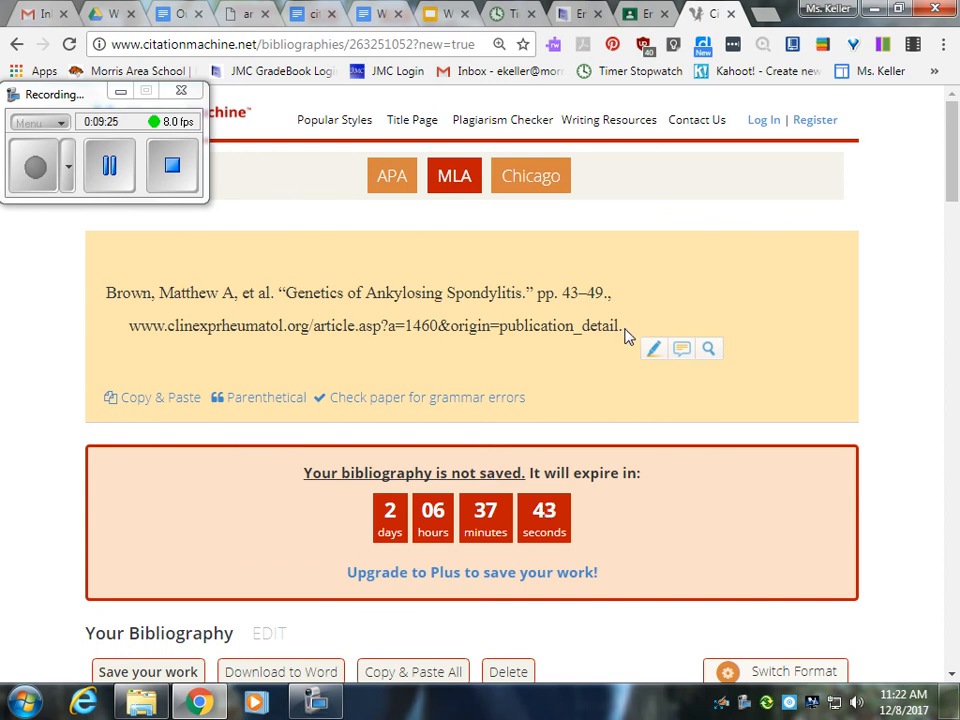
drag(628, 336, 101, 317)
click(142, 398)
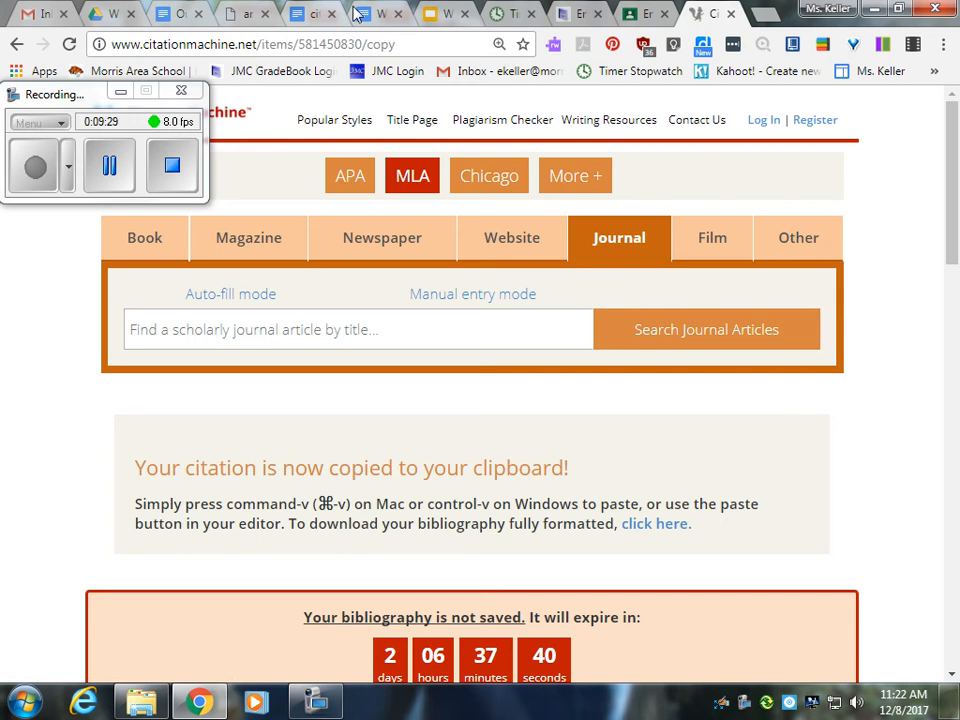
- Paste the copied citation below the last entry on the essay's Work Cited page and append "Accessed 8 Dec 2017."
click(362, 14)
click(307, 16)
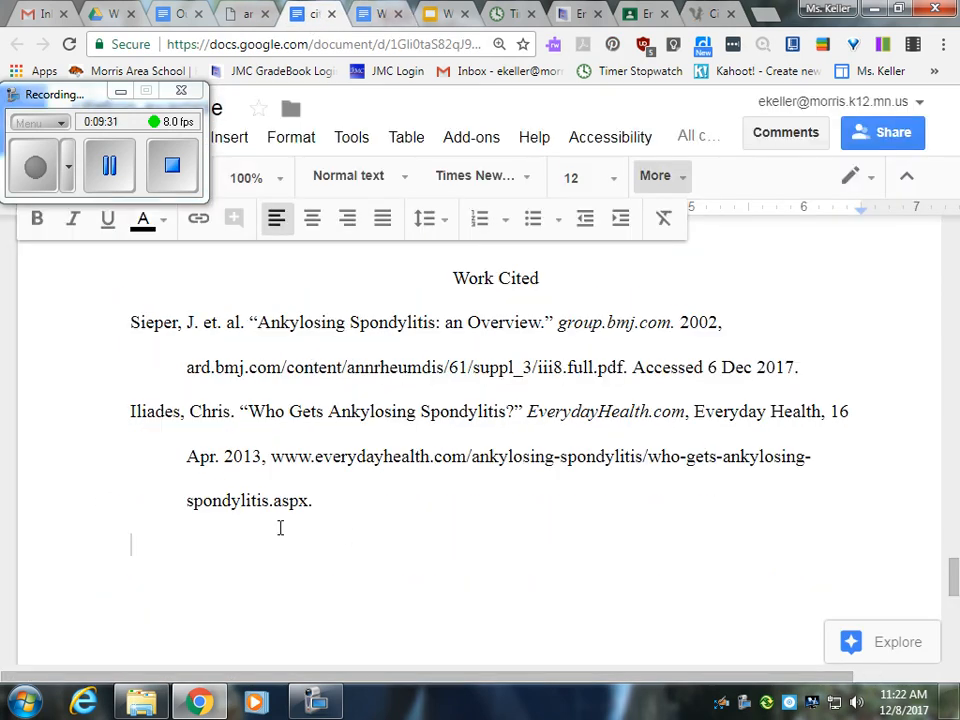
key(ctrl+v)
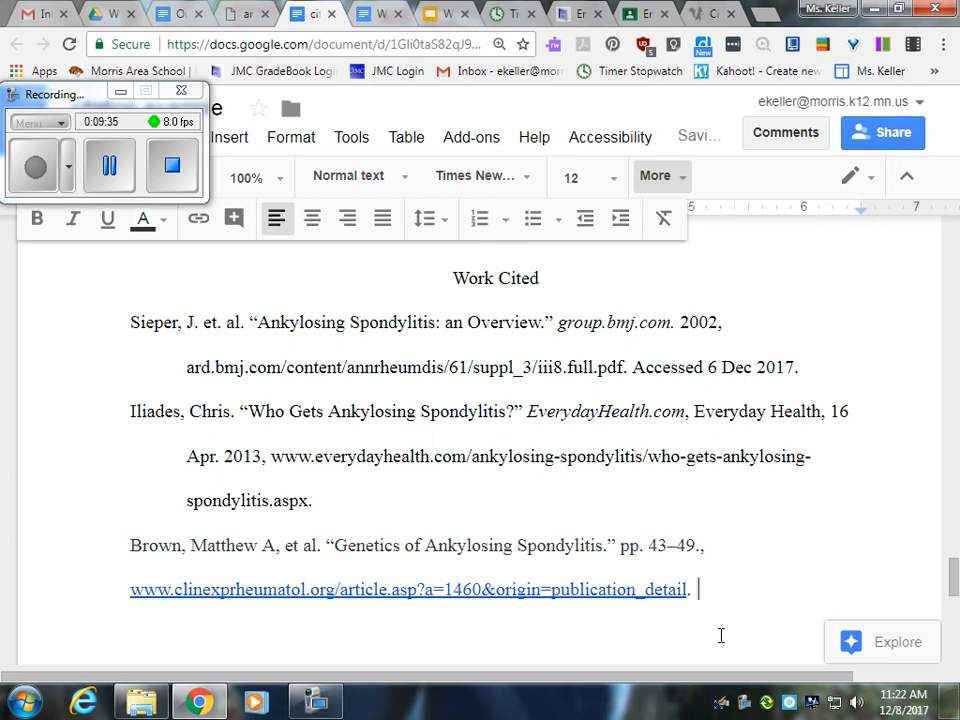
text(Access)
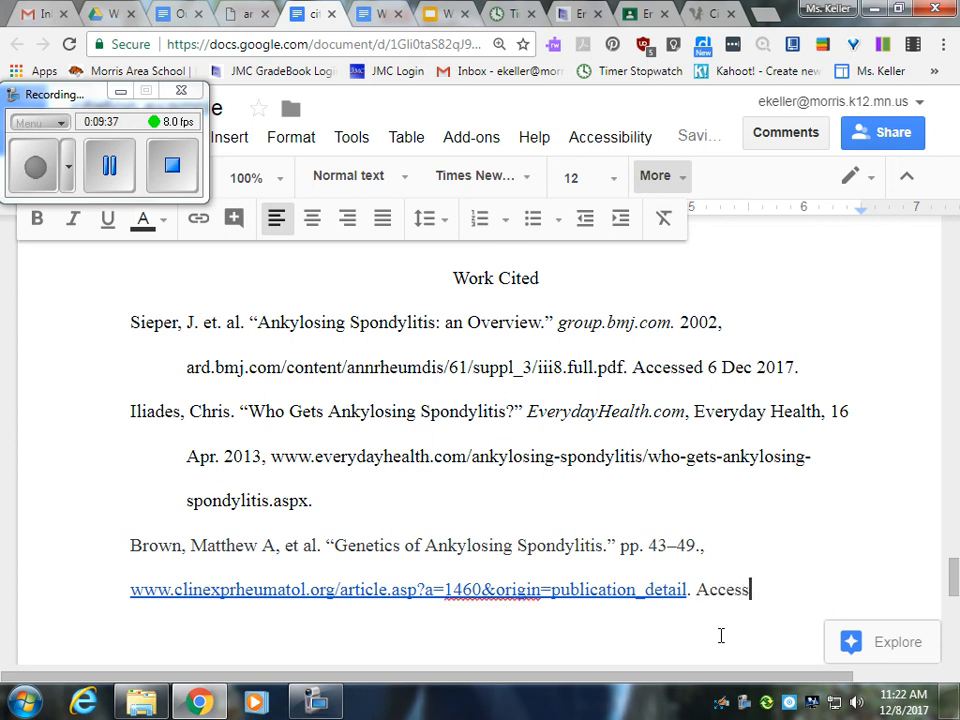
text(ed )
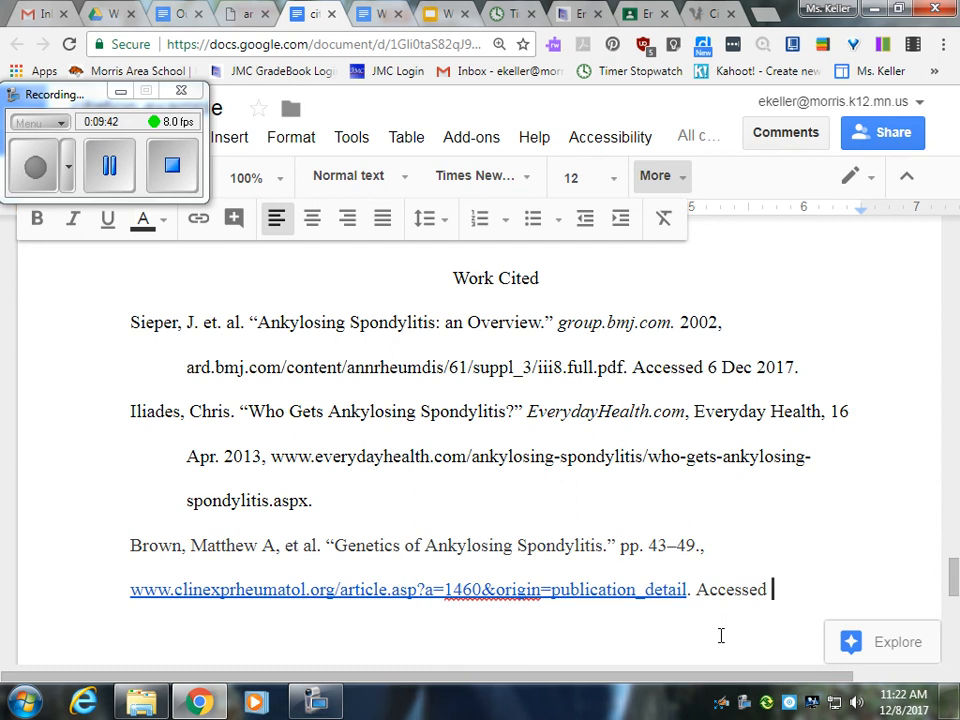
text(8 Dec)
text(2017.)
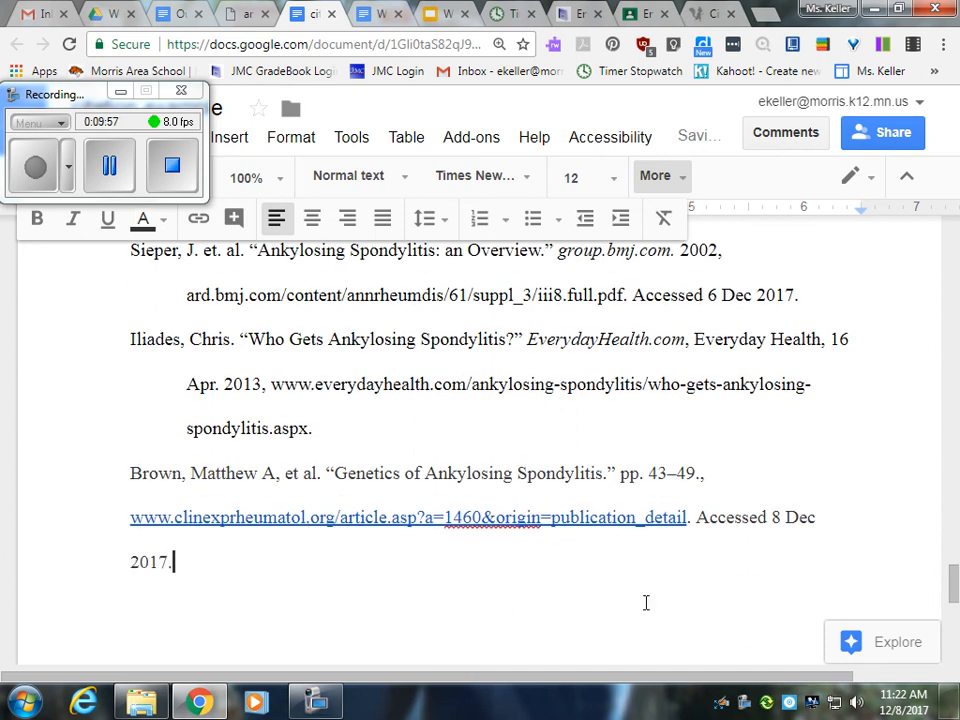
- Add the date "8 Dec 2017." to the end of the "Who Gets Ankylosing Spondylitis?" entry
click(338, 433)
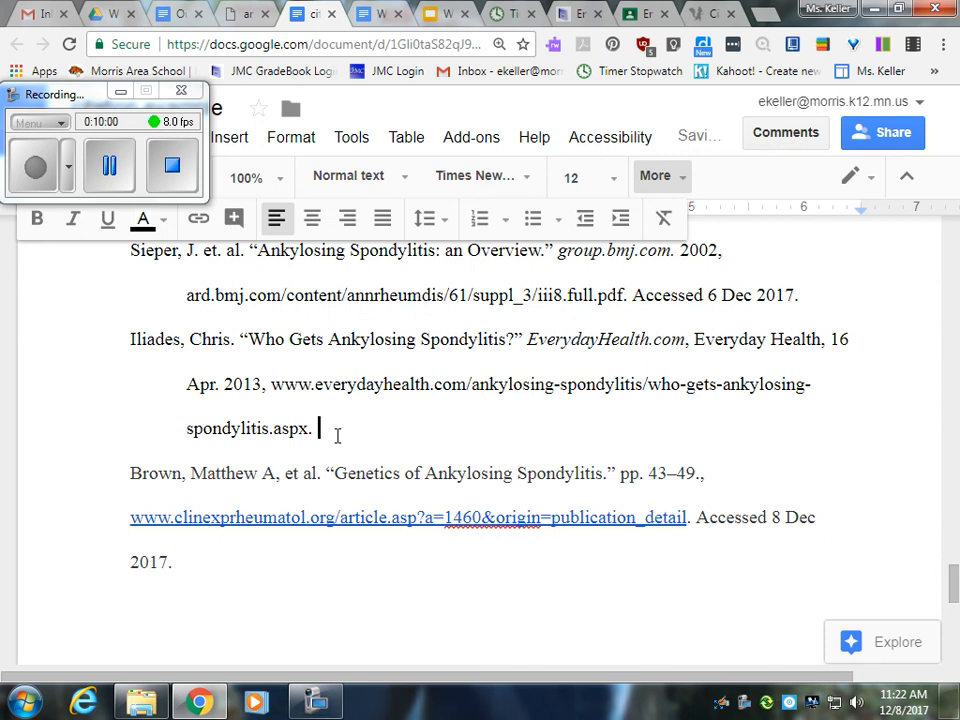
text(8 Dec 2017)
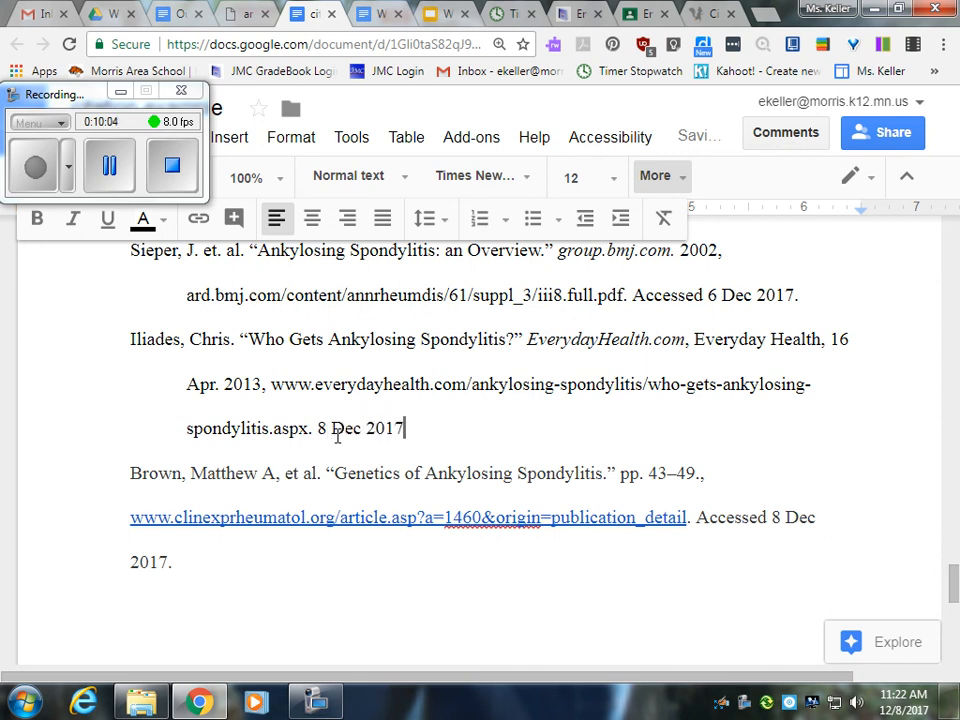
text(.)
- Try joining the pasted citation's web address to the preceding line and splitting it onto a new line around "org/"
click(132, 519)
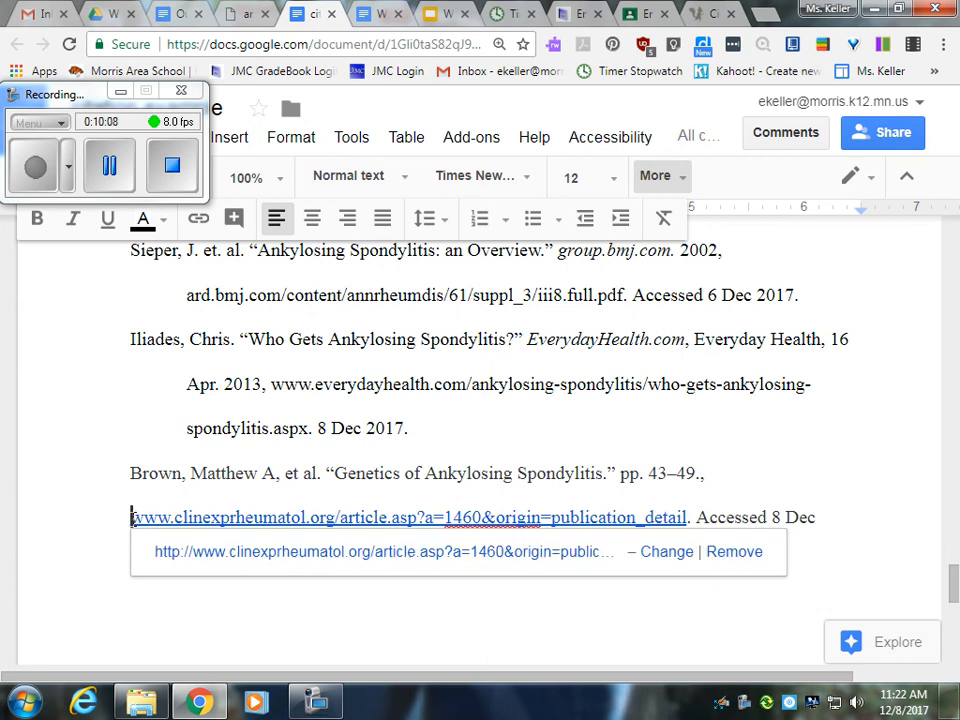
key(BackSpace)
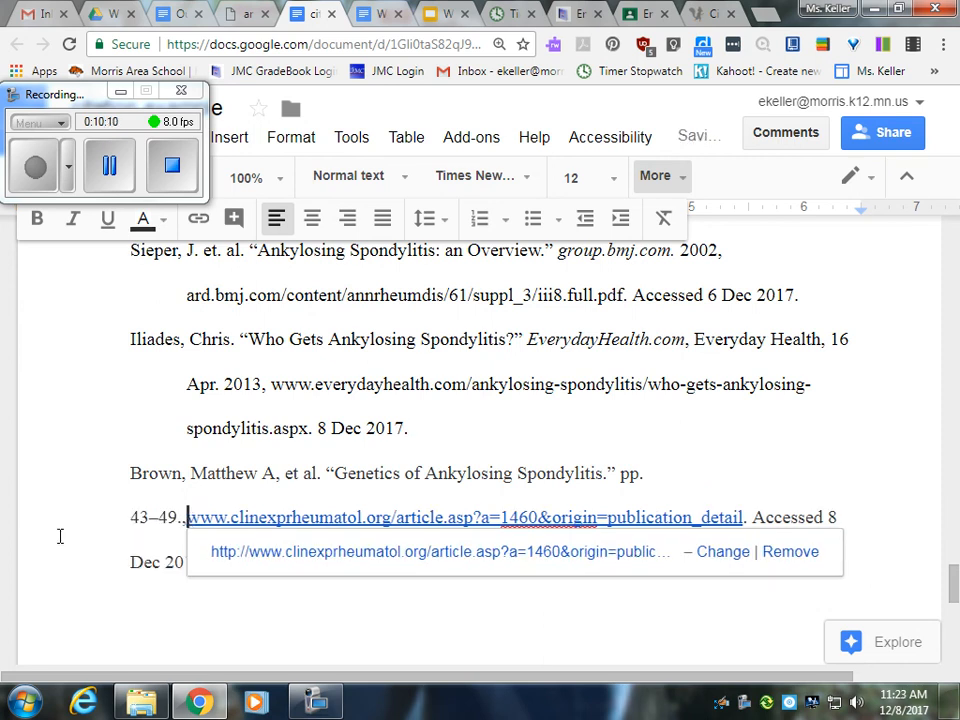
click(341, 517)
key(Return)
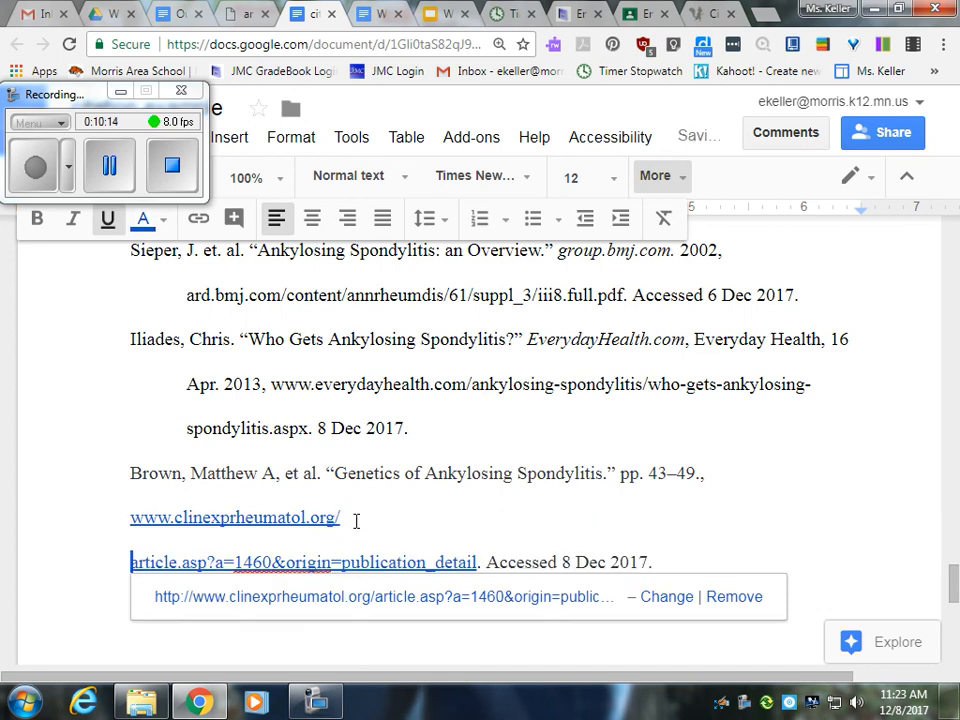
key(BackSpace)
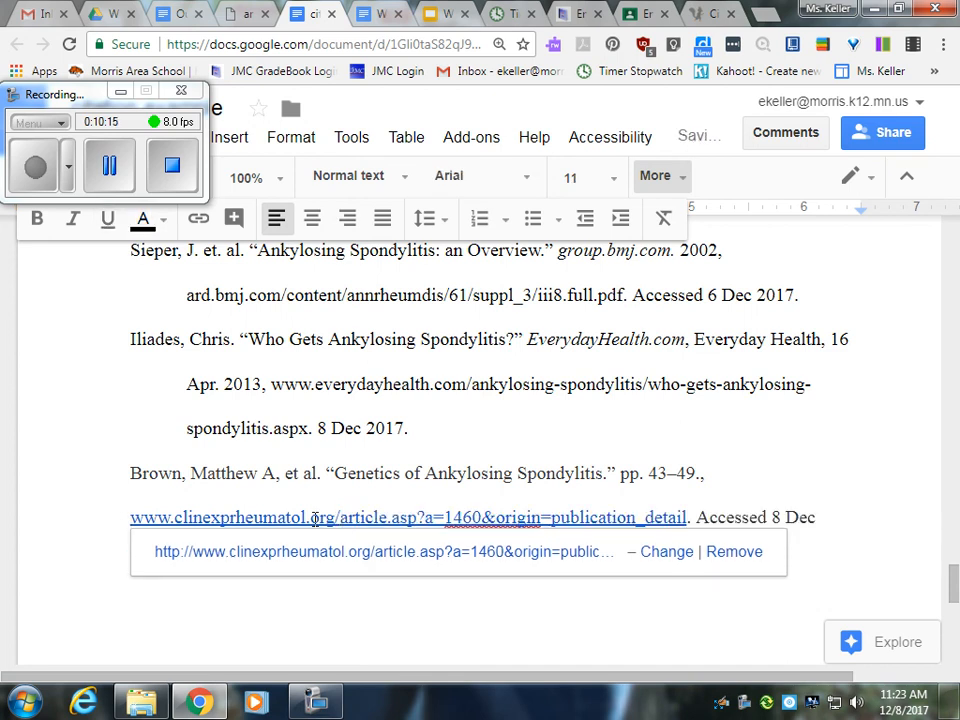
click(312, 517)
key(Return)
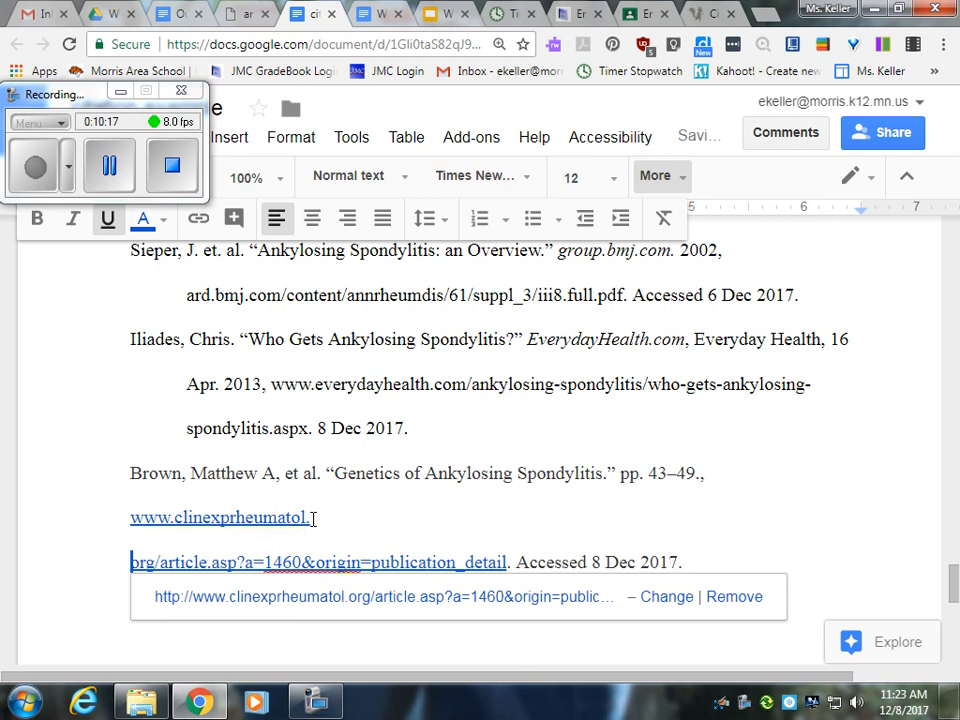
key(BackSpace)
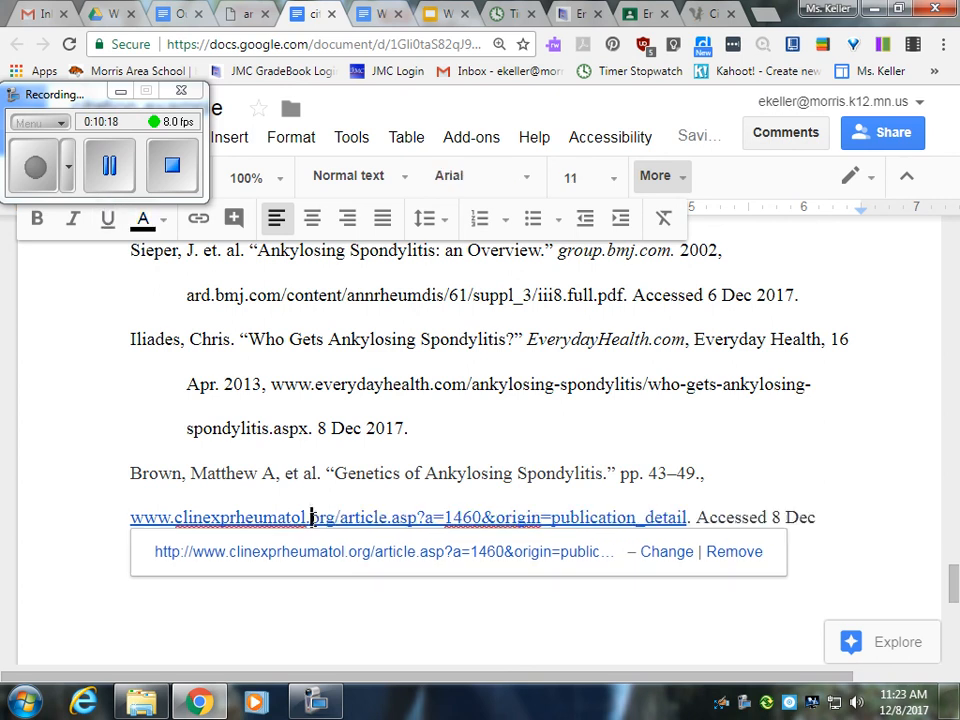
- Indent the continuation lines of the "Genetics of Ankylosing Spondylitis" citation and remove the hyperlink from its web address
click(131, 519)
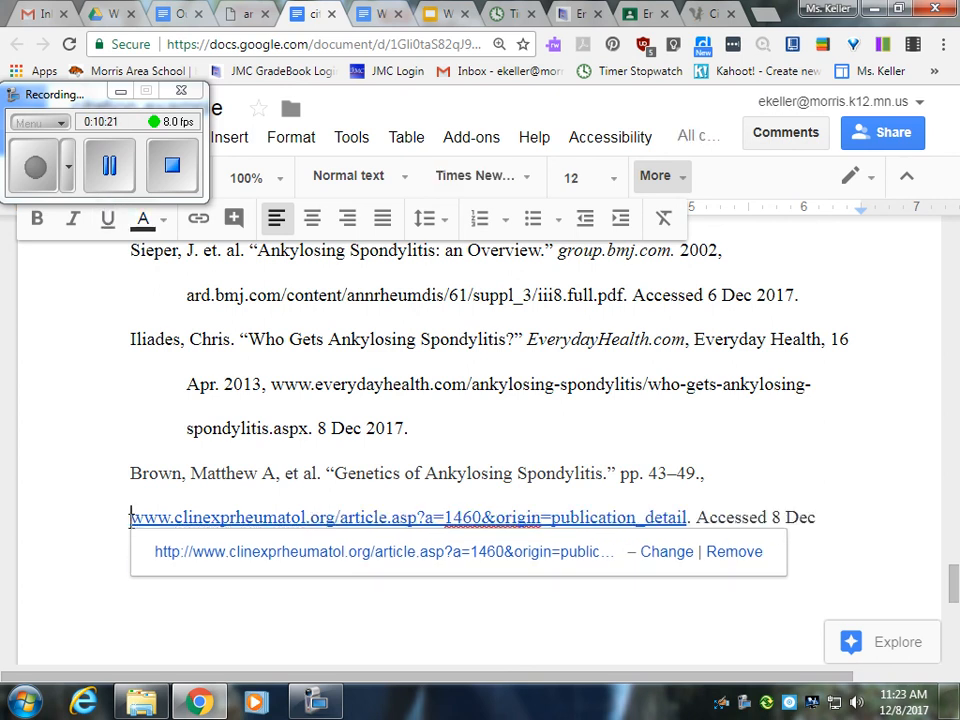
key(Tab)
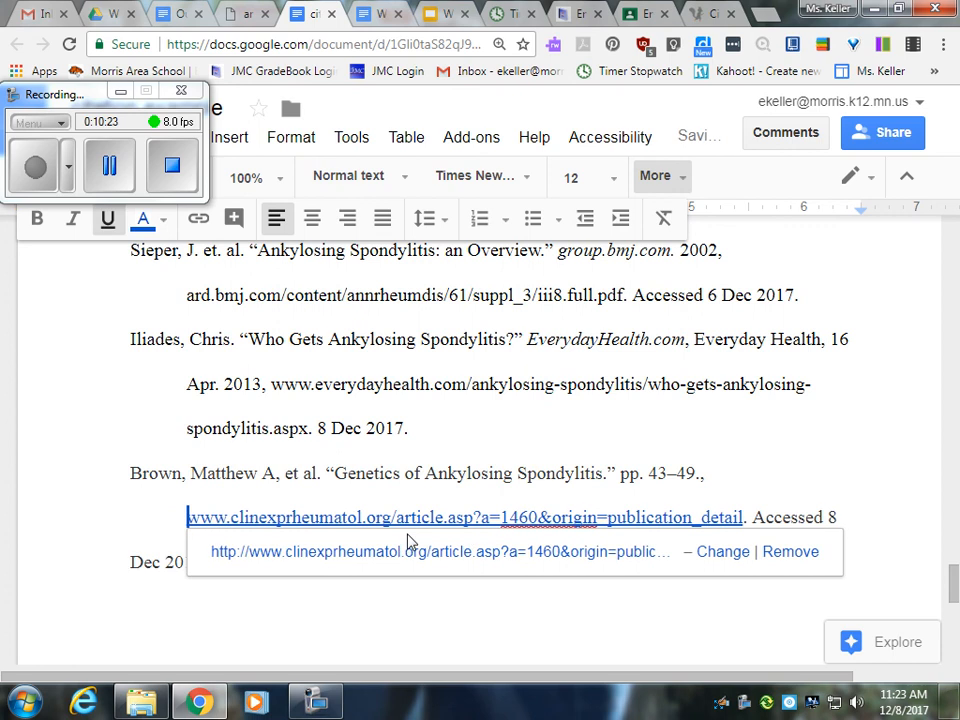
click(115, 567)
key(Tab)
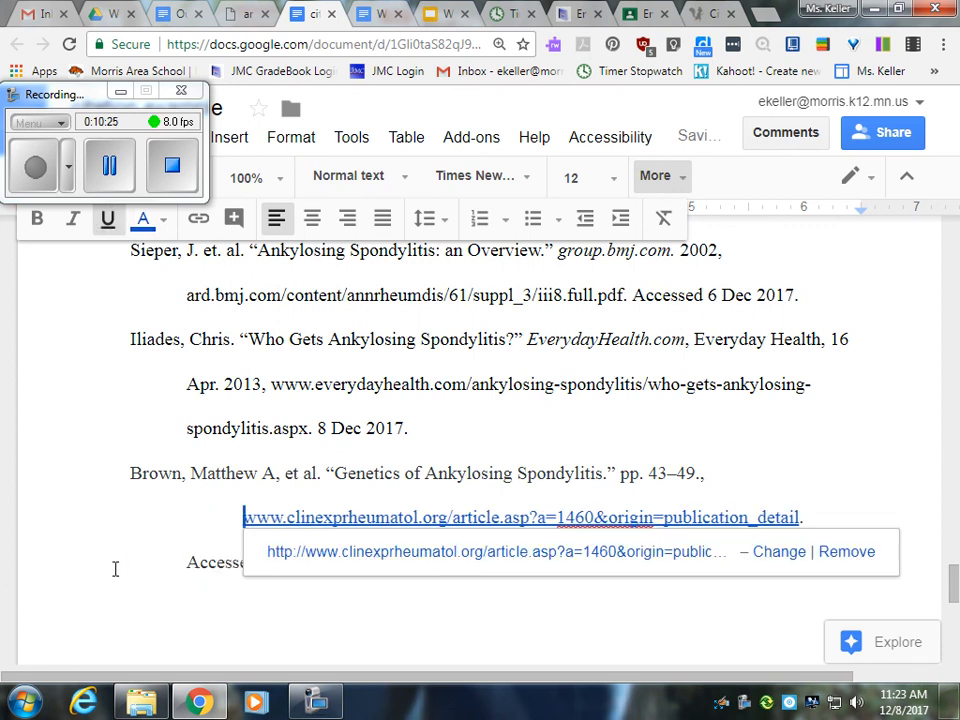
key(BackSpace)
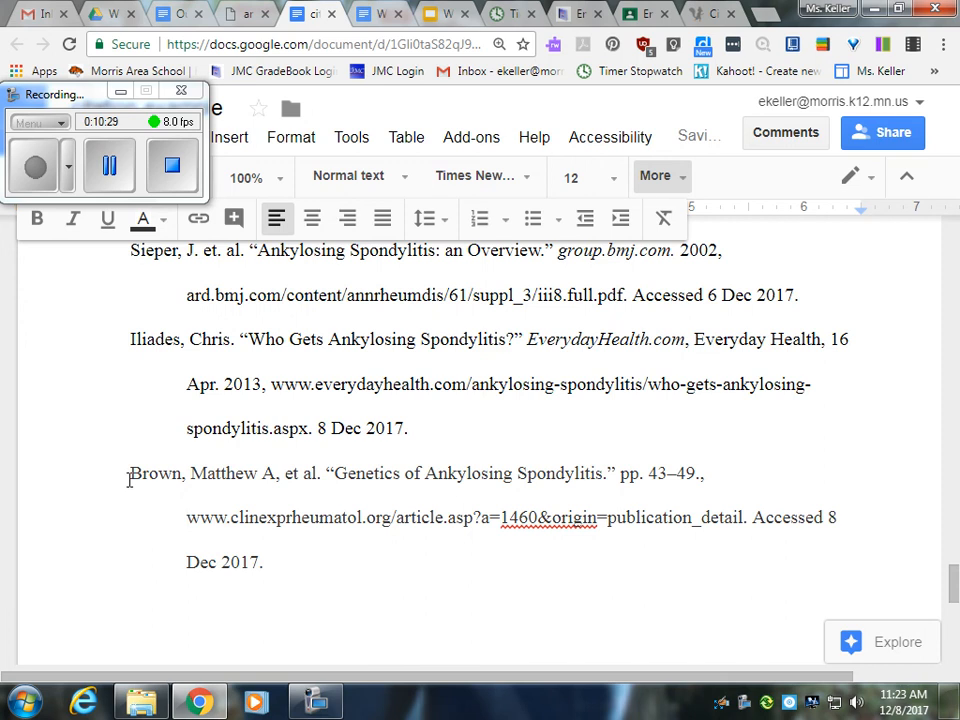
- Set the text colour of the whole "Genetics of Ankylosing Spondylitis" citation to black and review the Work Cited page
drag(129, 476, 315, 557)
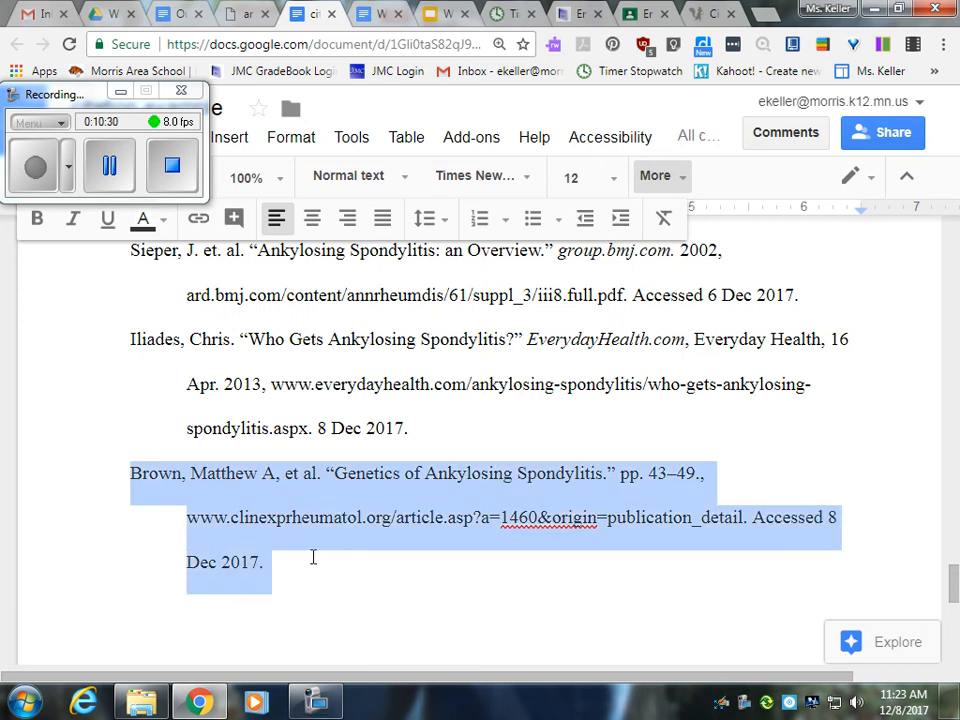
click(145, 220)
click(155, 310)
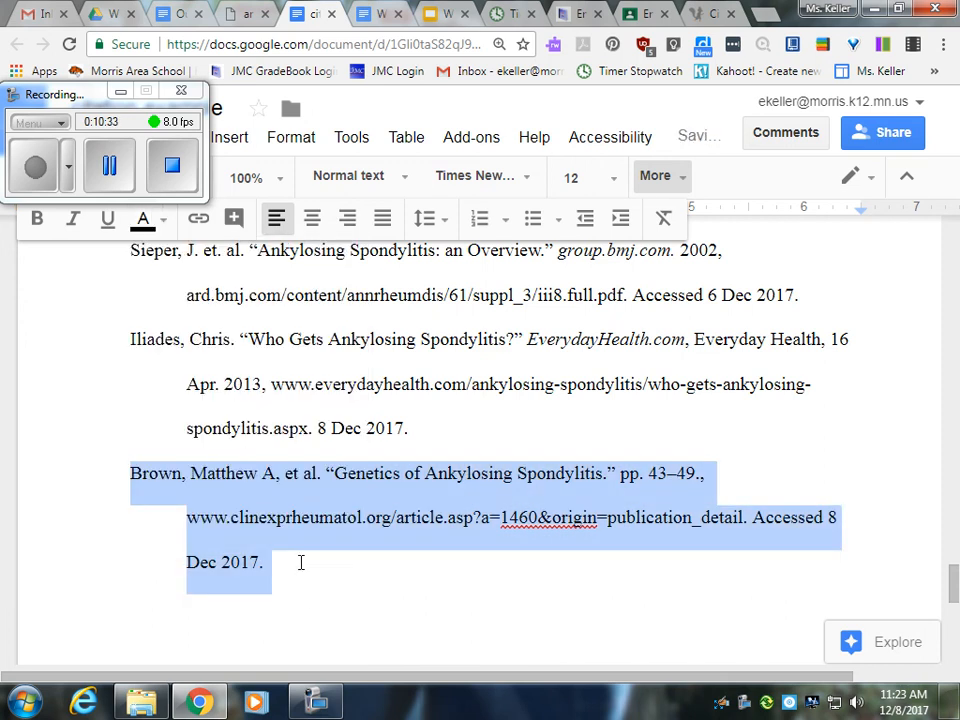
click(297, 566)
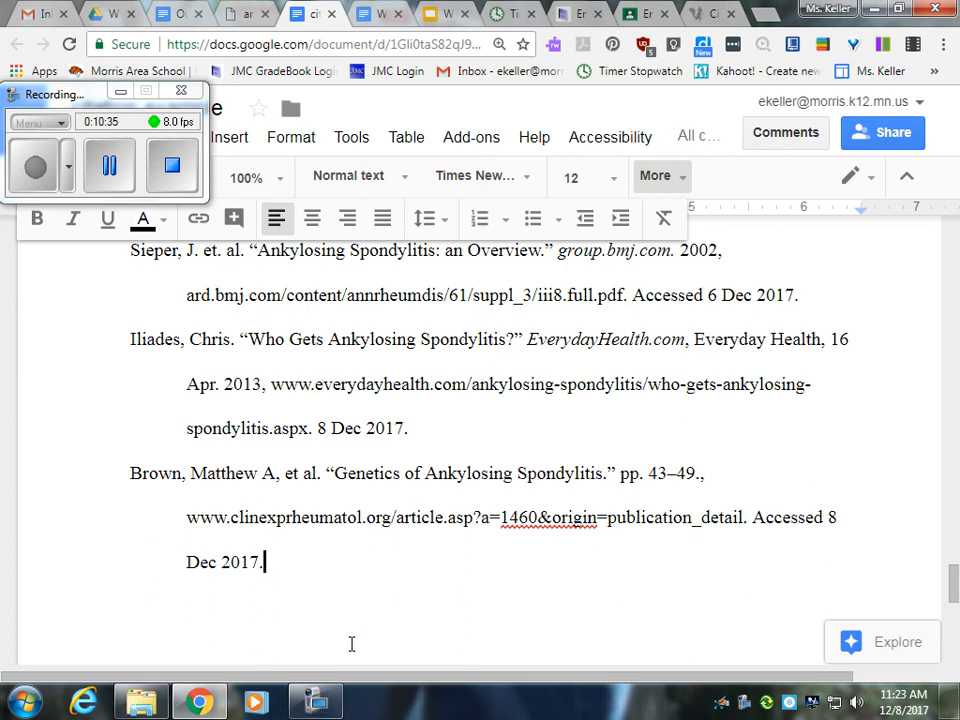
scroll(349, 643, up, 2)
scroll(210, 343, down, 1)
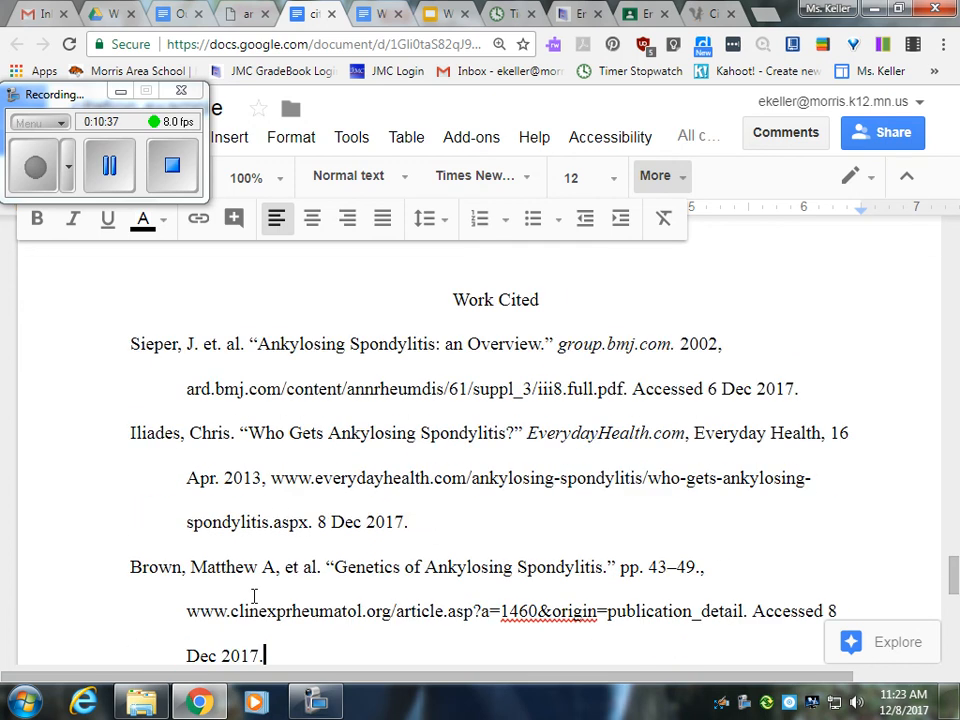
scroll(270, 576, down, 1)
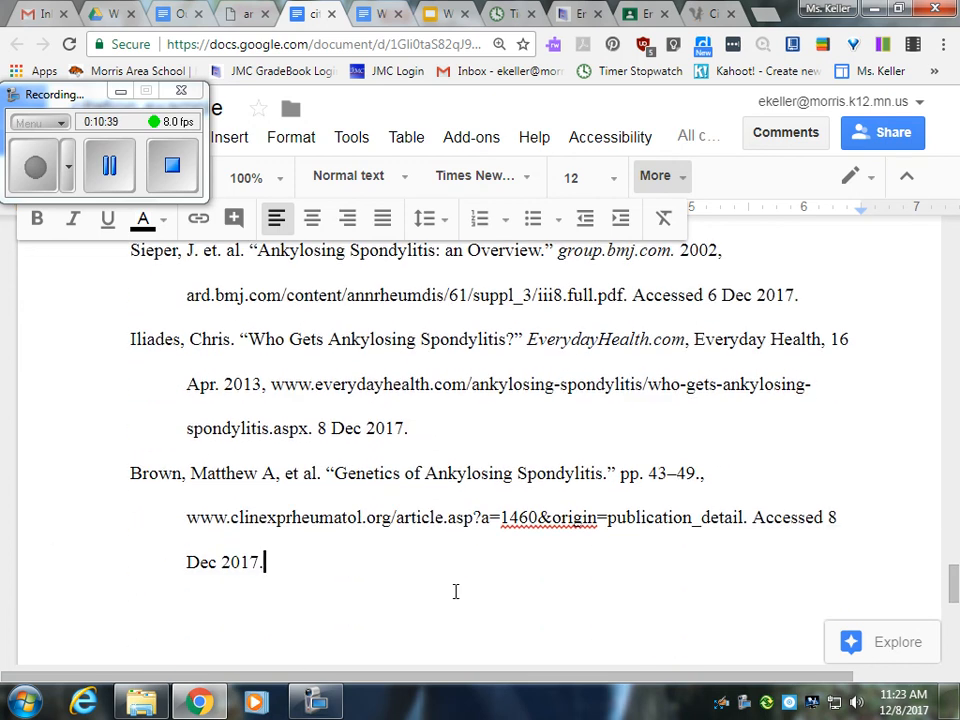
- Move the "Genetics of Ankylosing Spondylitis" citation to the first position in the Work Cited list
drag(279, 568, 124, 487)
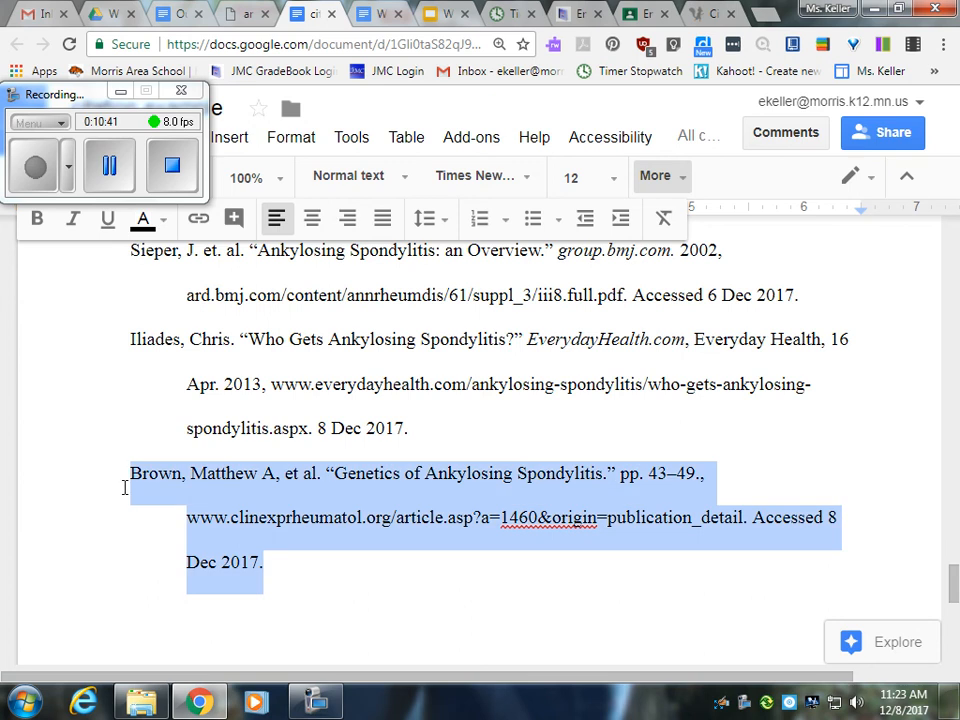
scroll(80, 575, up, 2)
scroll(130, 520, down, 1)
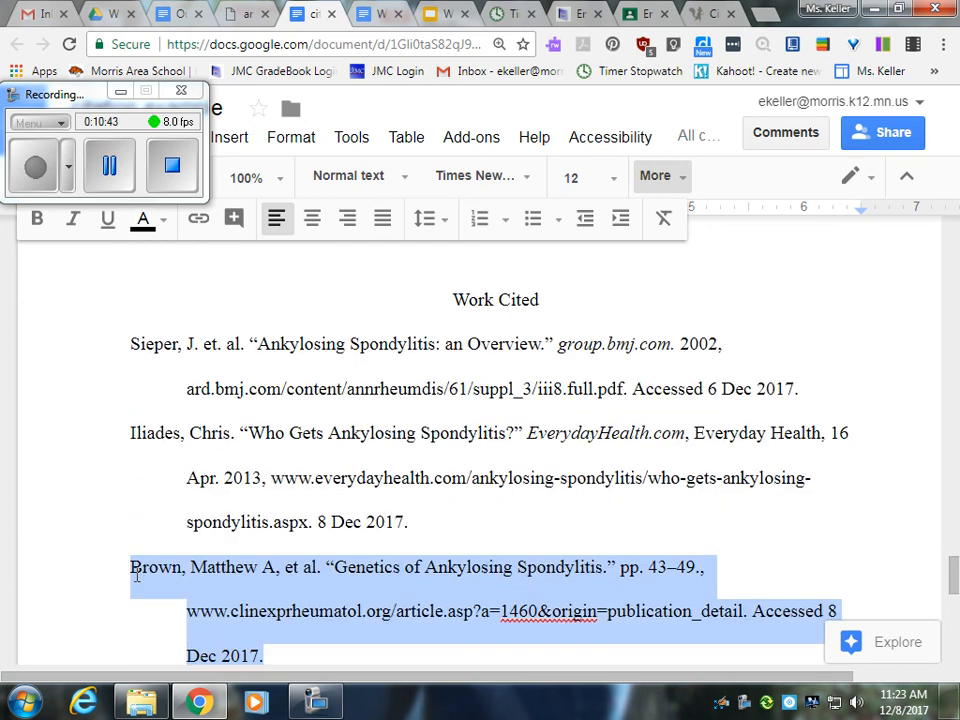
drag(114, 461, 100, 344)
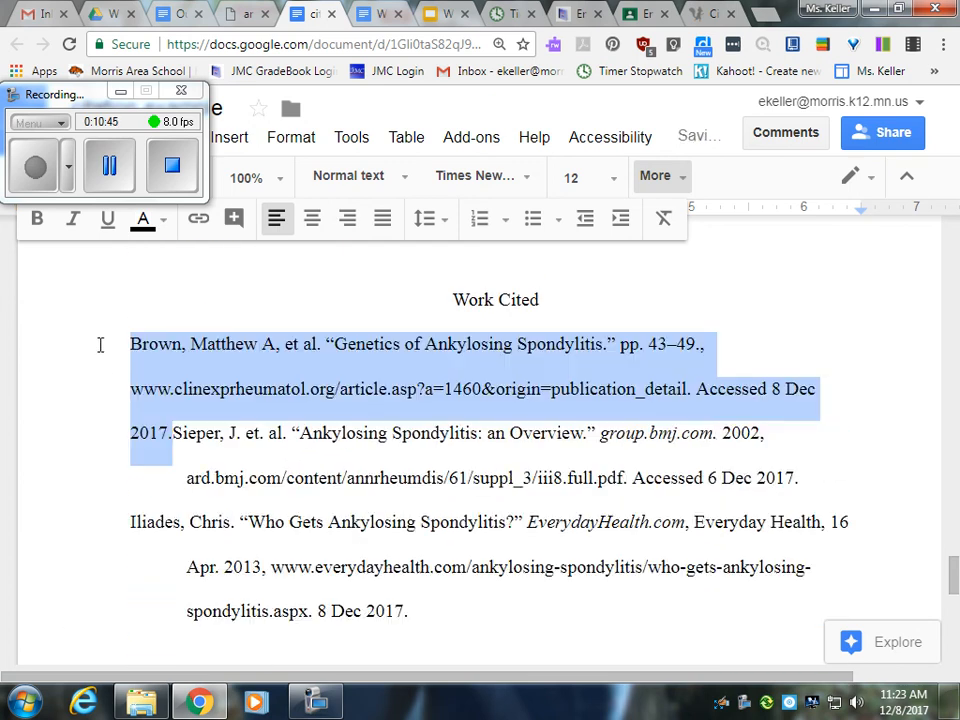
- Move the "Ankylosing Spondylitis: an Overview" citation to the end of the list and start the "Who Gets Ankylosing Spondylitis?" entry on its own line
drag(172, 435, 818, 485)
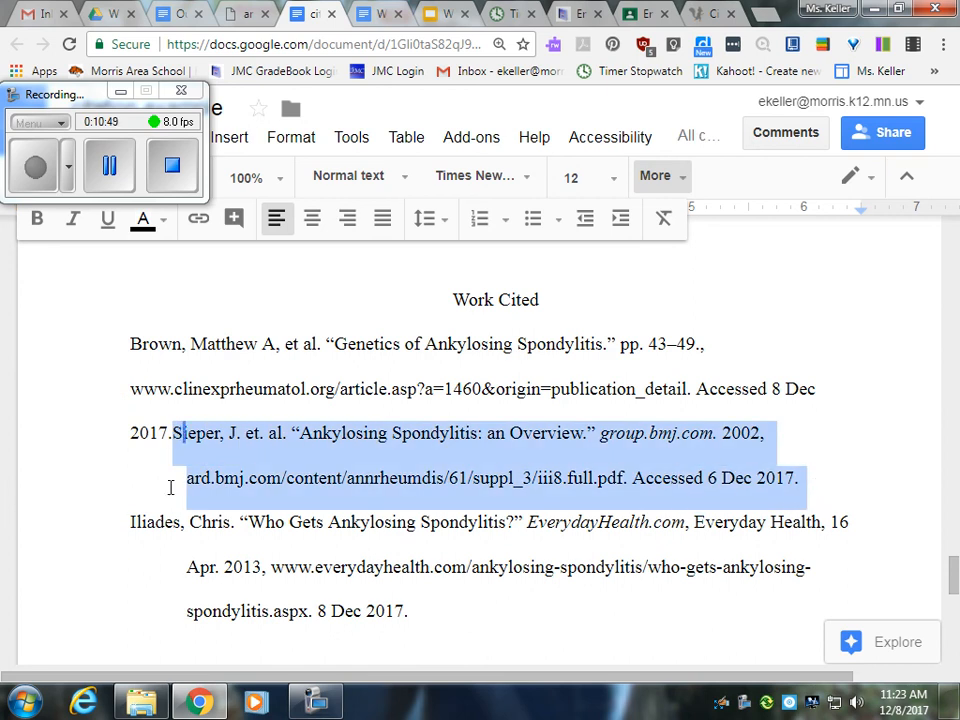
drag(170, 487, 104, 553)
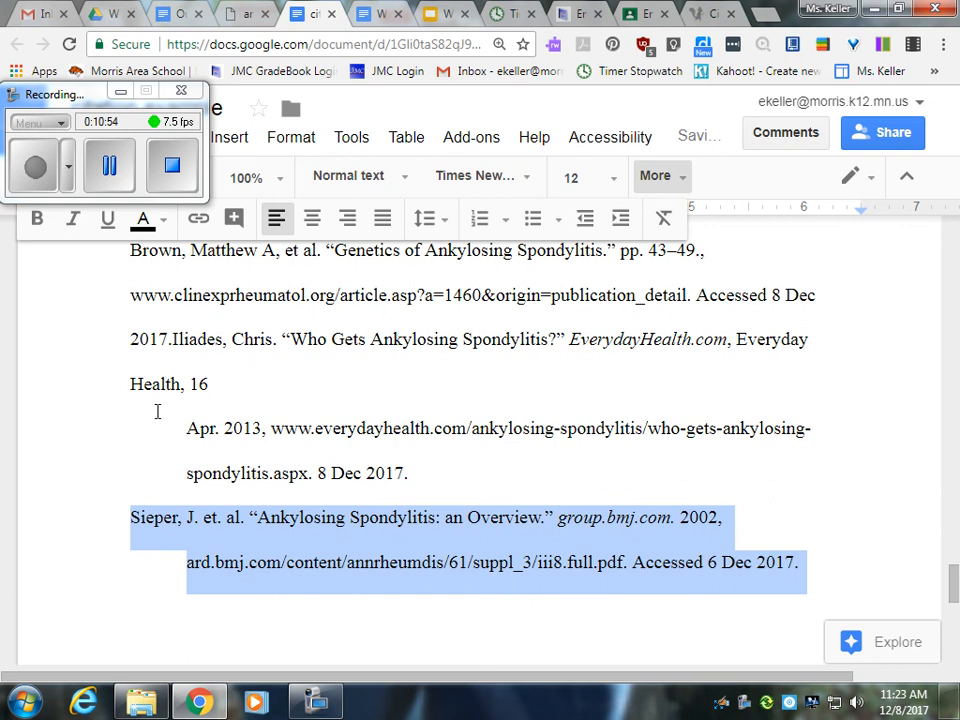
click(175, 341)
key(Return)
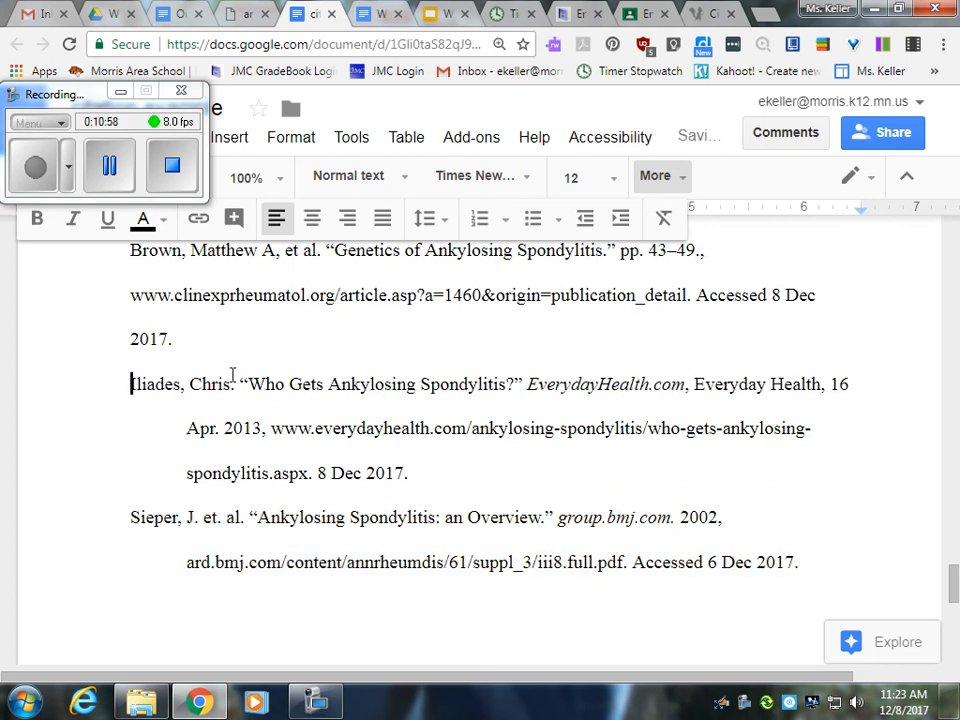
- Indent the second and third lines of the "Genetics of Ankylosing Spondylitis" citation by one tab each and review the Work Cited list
scroll(89, 488, up, 1)
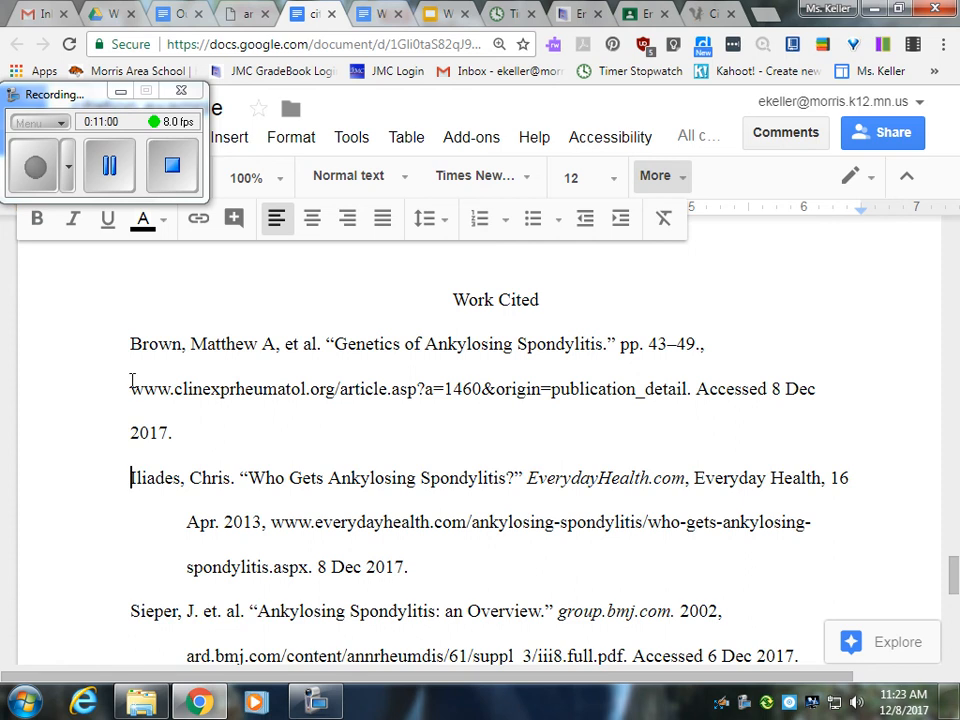
key(Tab)
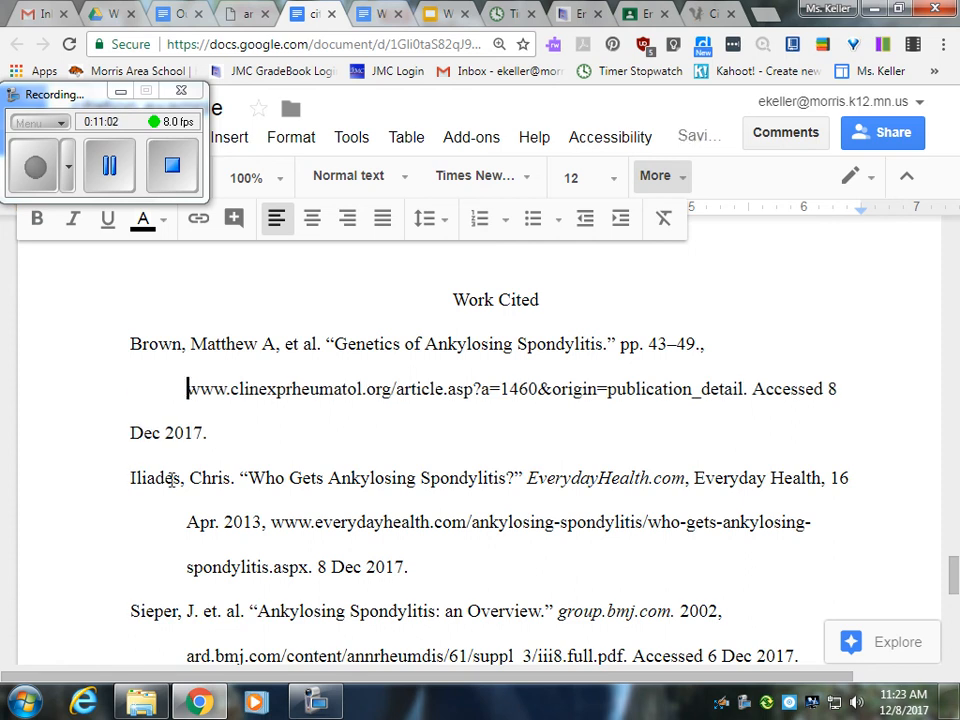
click(133, 432)
key(Tab)
click(239, 394)
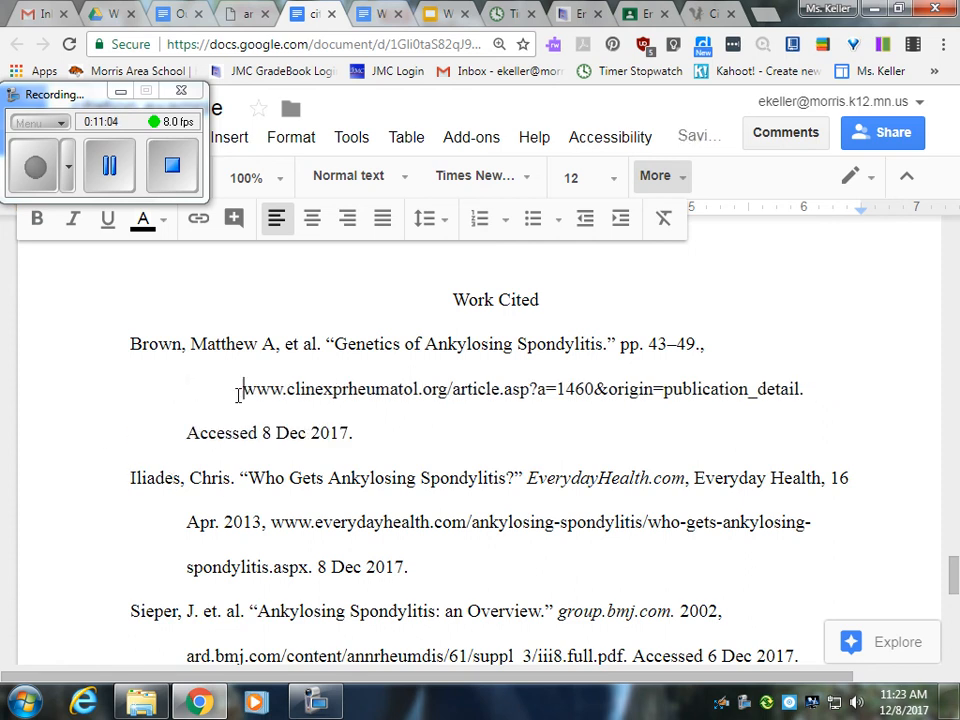
key(BackSpace)
scroll(282, 380, down, 3)
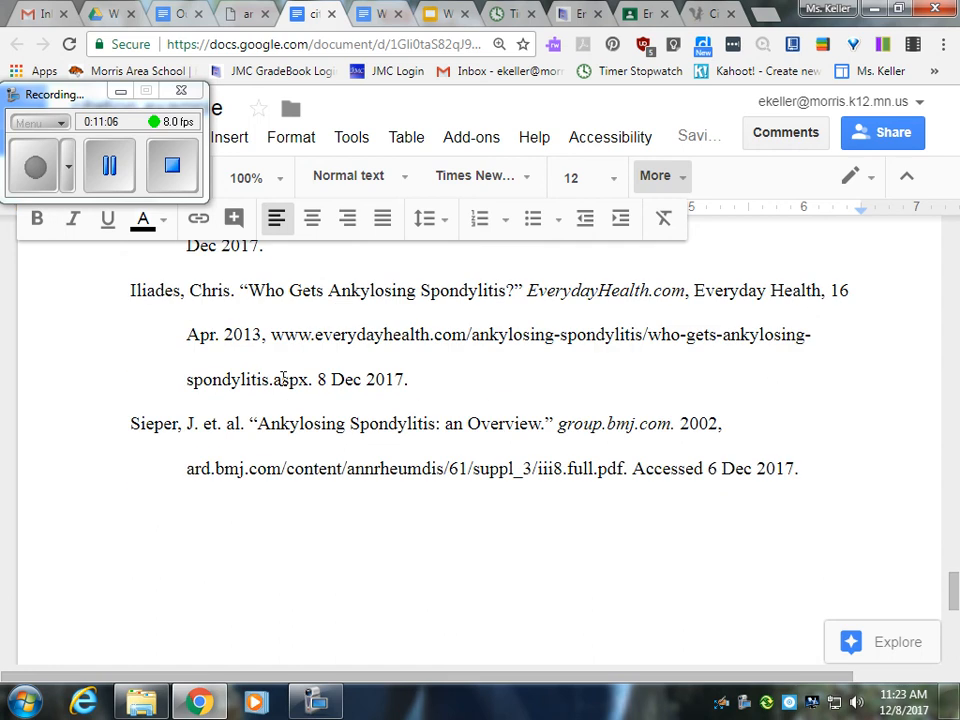
scroll(282, 378, up, 3)
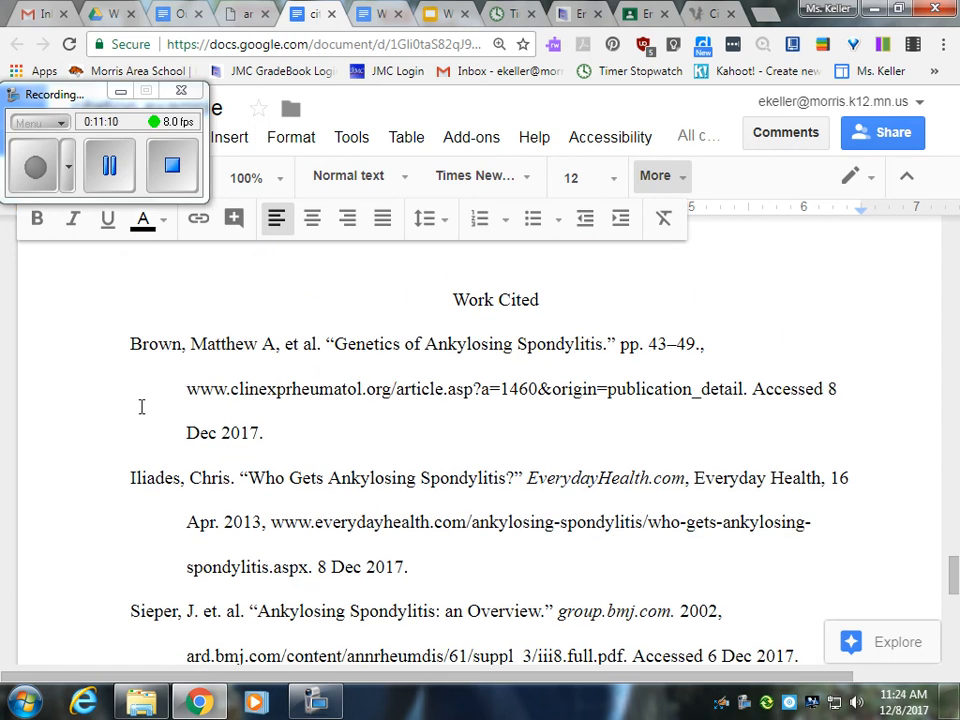
scroll(150, 410, down, 1)
scroll(85, 439, up, 1)
scroll(71, 427, down, 3)
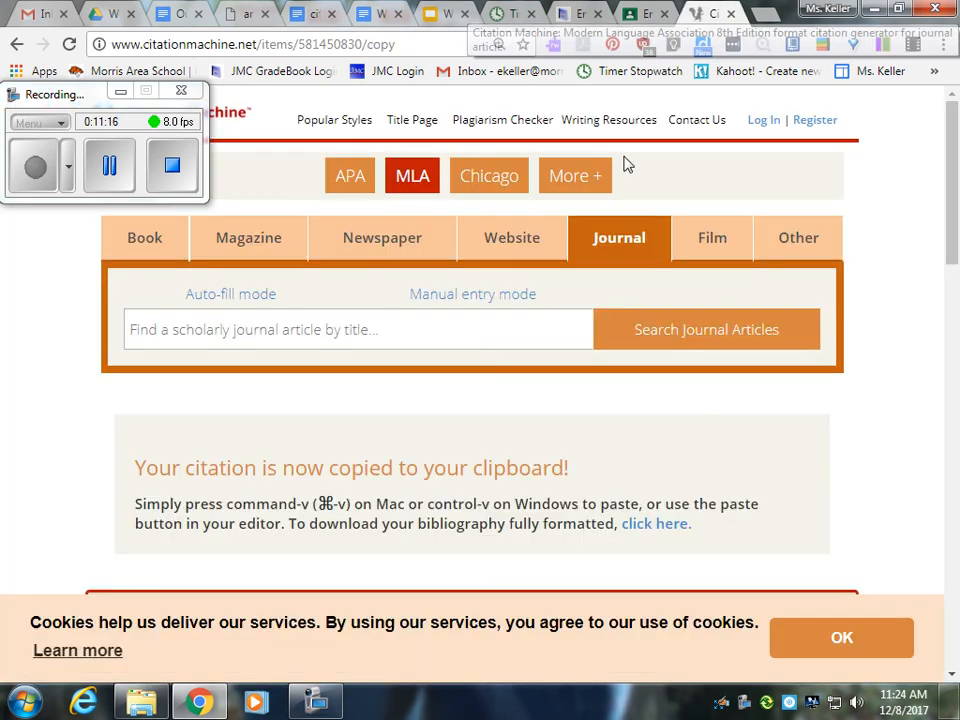
- Switch to Citation Machine and open the MLA website citation search
click(705, 13)
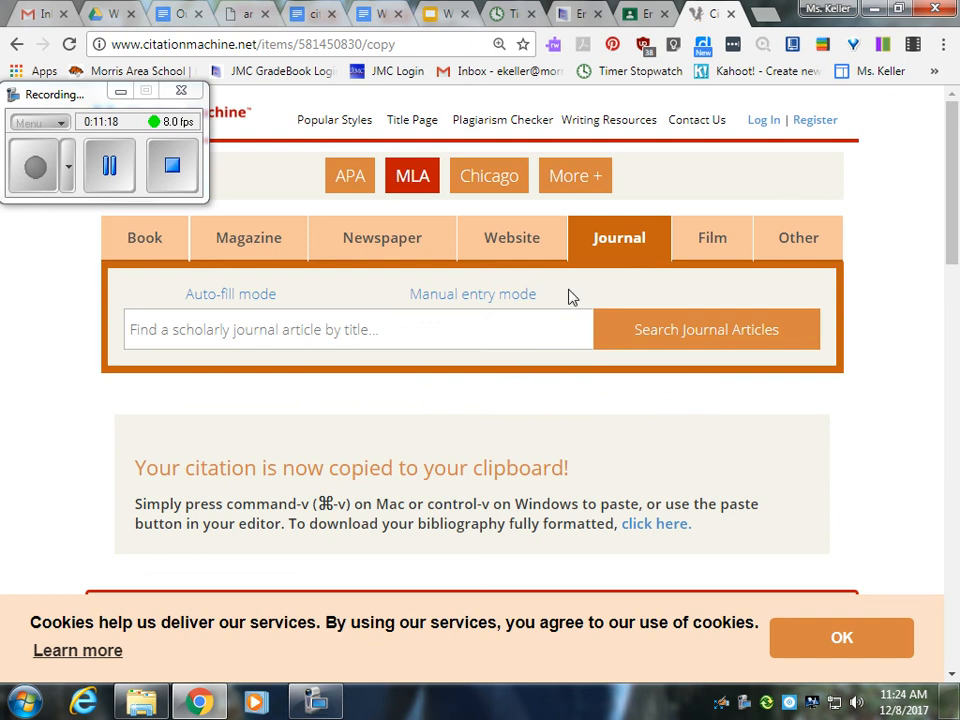
click(531, 242)
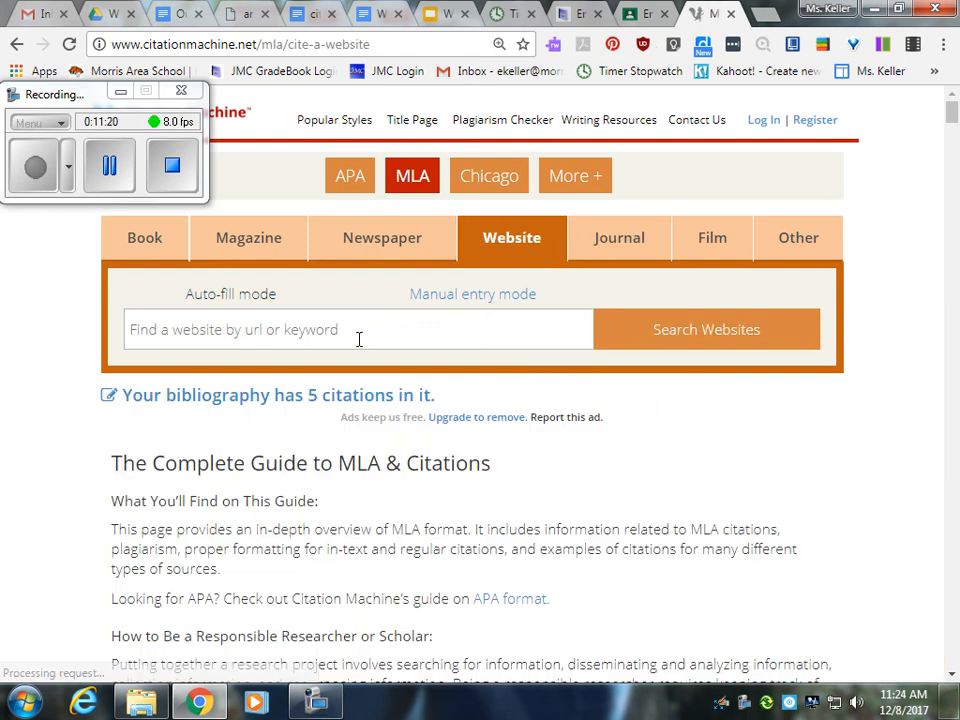